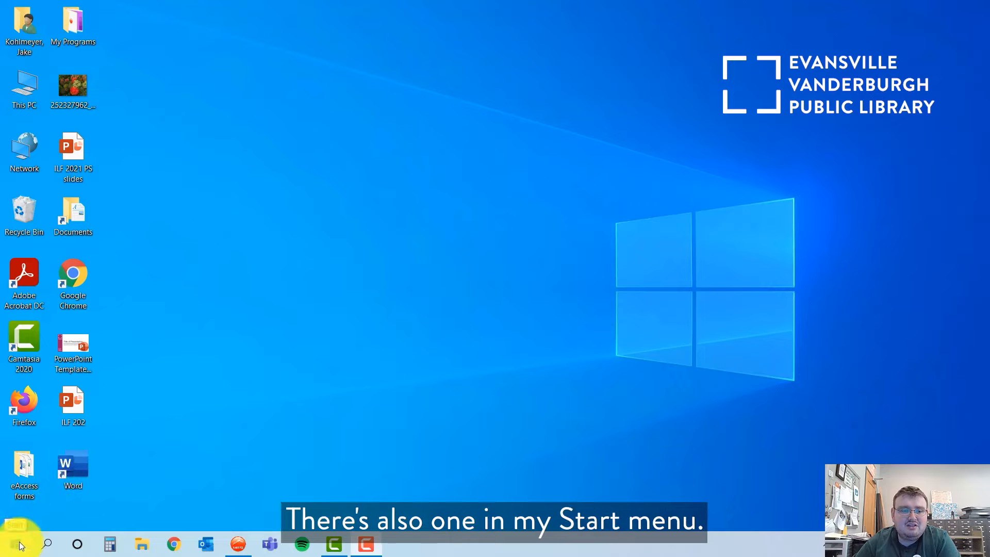
# Open Word and create a new document from the "Single spaced (blank)" template
pyautogui.doubleClick(79, 466)
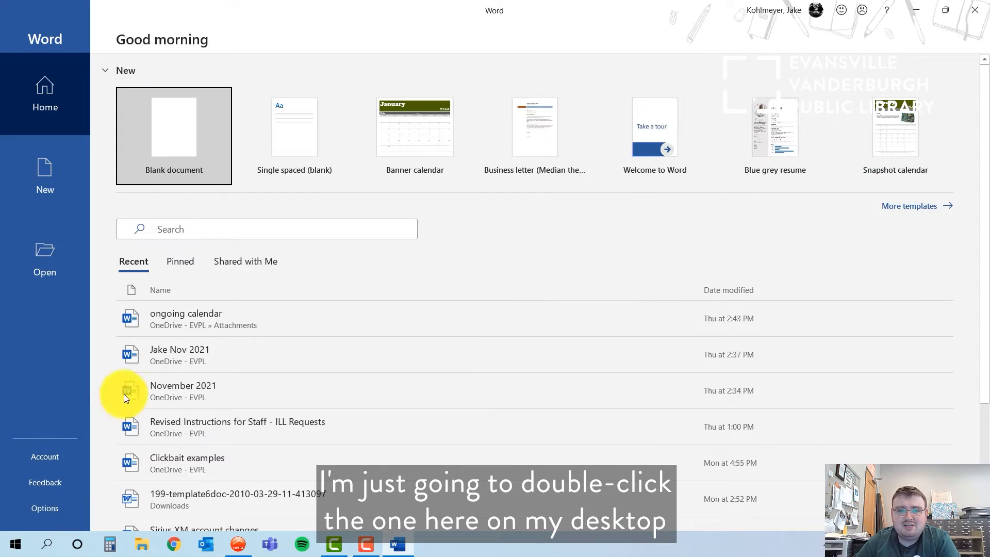
pyautogui.click(257, 116)
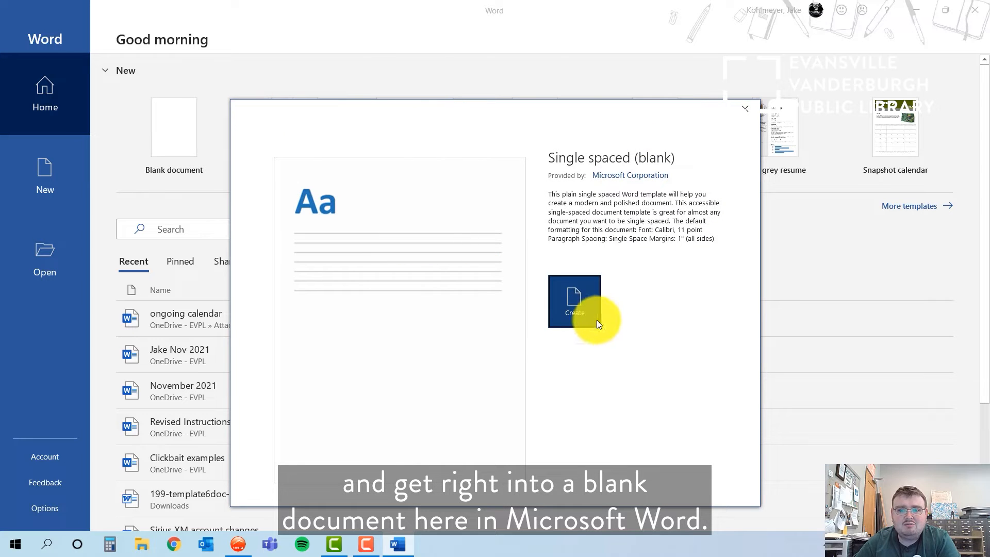
pyautogui.click(587, 312)
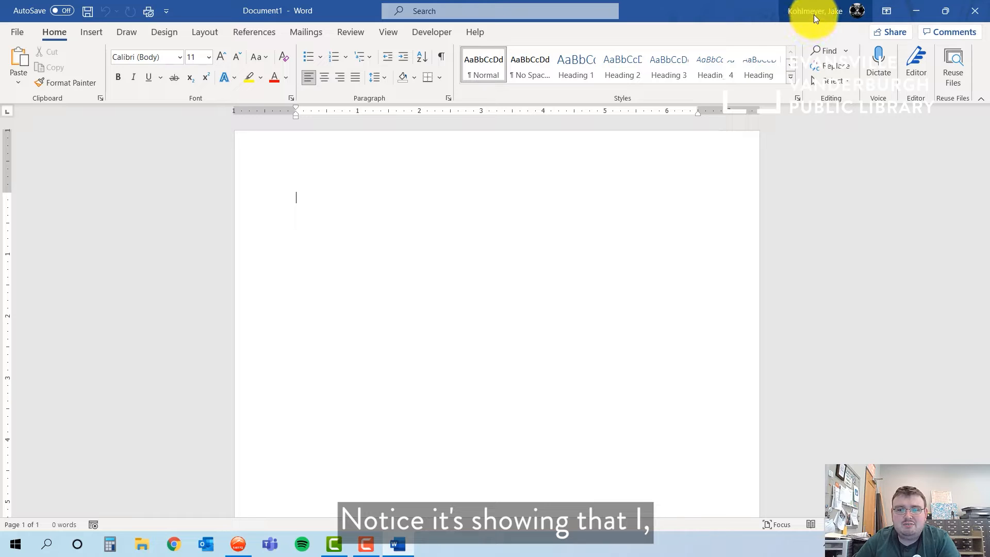
pyautogui.moveTo(814, 15)
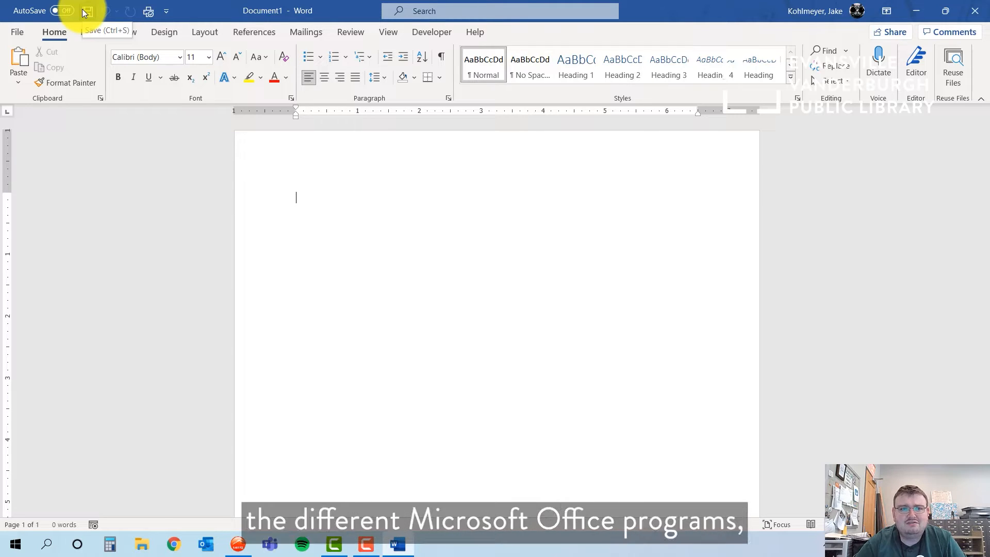
# Switch to Chrome, open the EVPL Academy from the library website's collections and view its Microsoft Office Suite tutorials
pyautogui.click(170, 552)
pyautogui.click(253, 53)
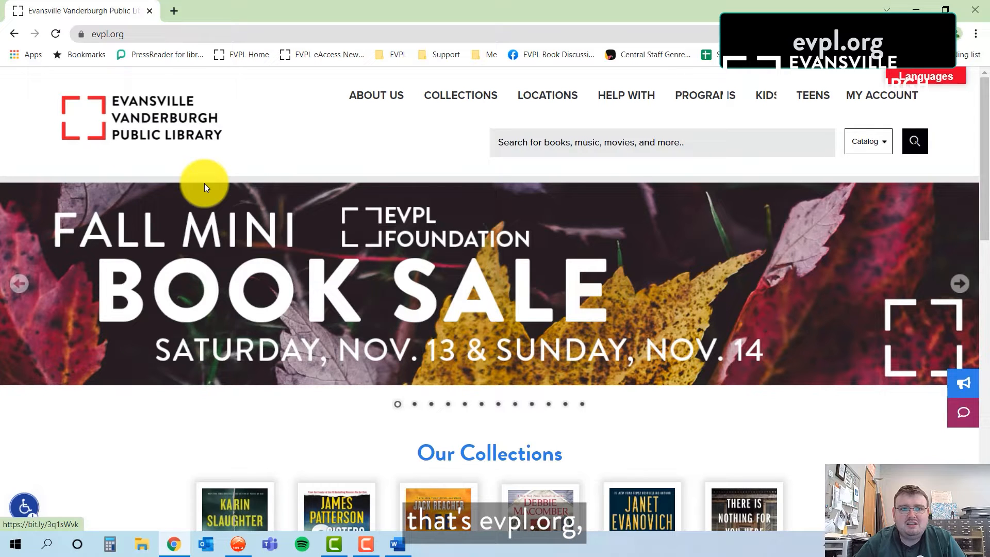
pyautogui.click(446, 107)
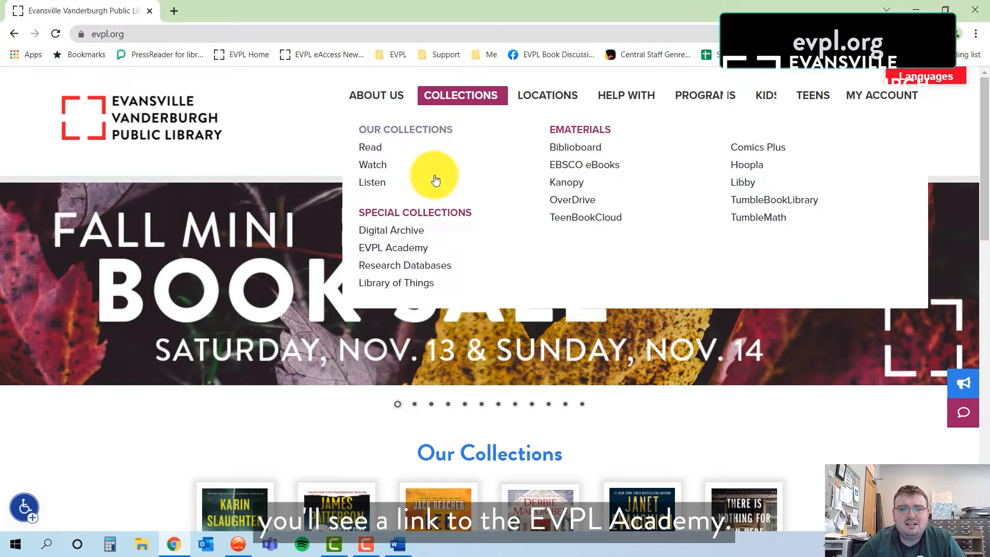
pyautogui.click(394, 253)
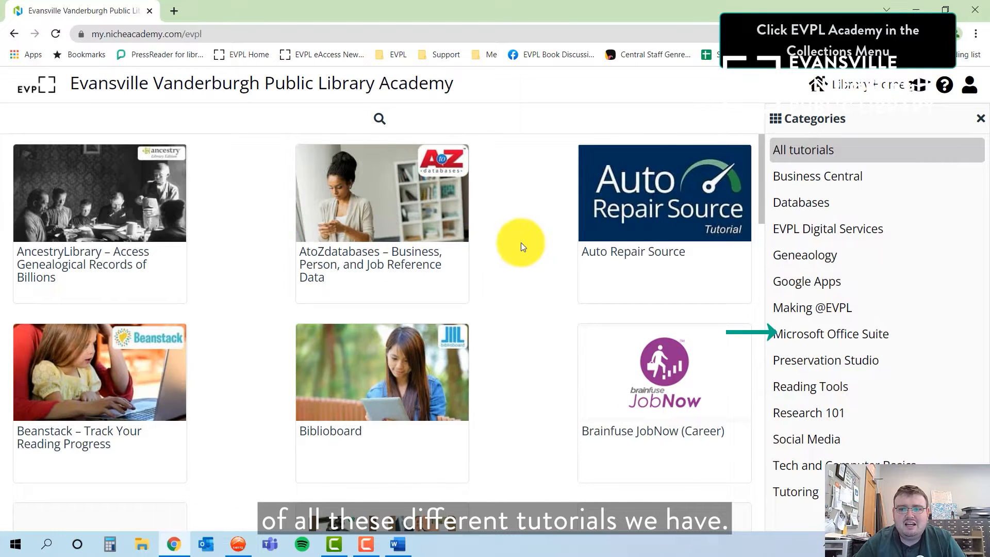
pyautogui.click(951, 343)
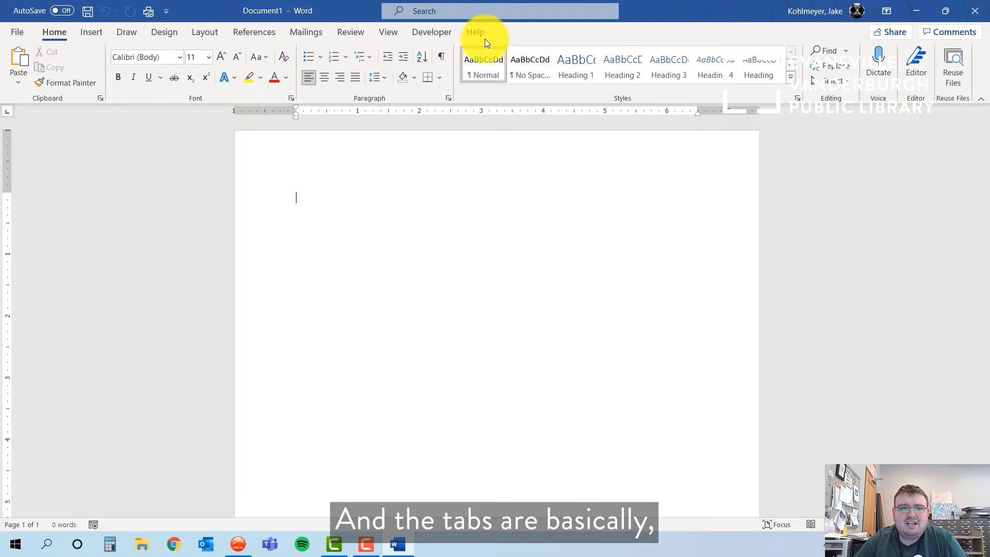
# Back in Word, review the Draw, Design, Layout and References commands, including the citation styles, and return to the Home commands
pyautogui.click(128, 32)
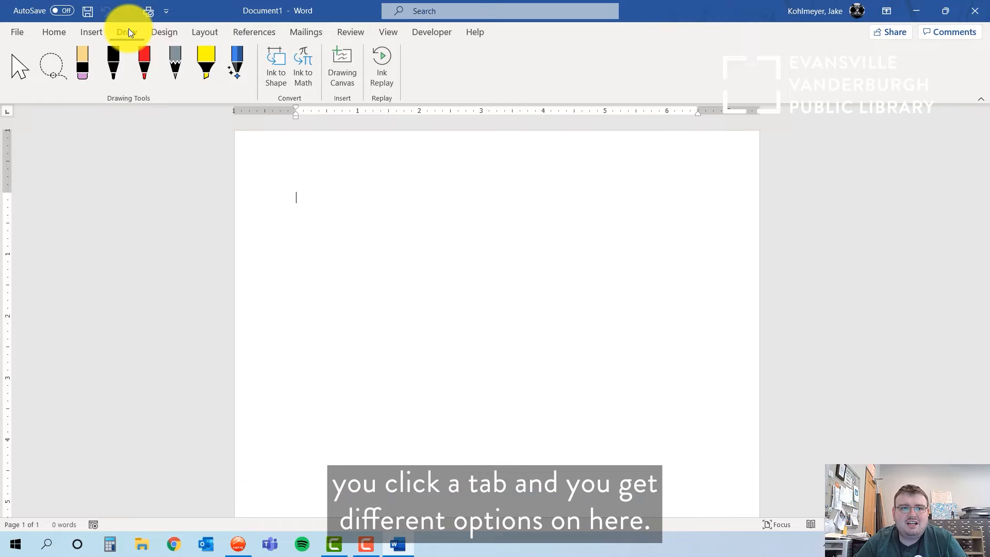
pyautogui.click(150, 30)
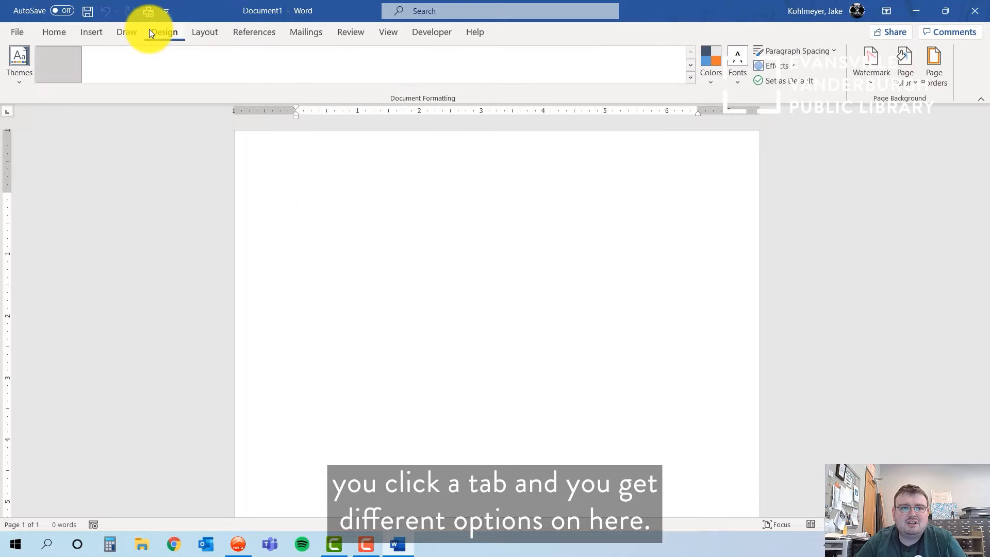
pyautogui.click(194, 33)
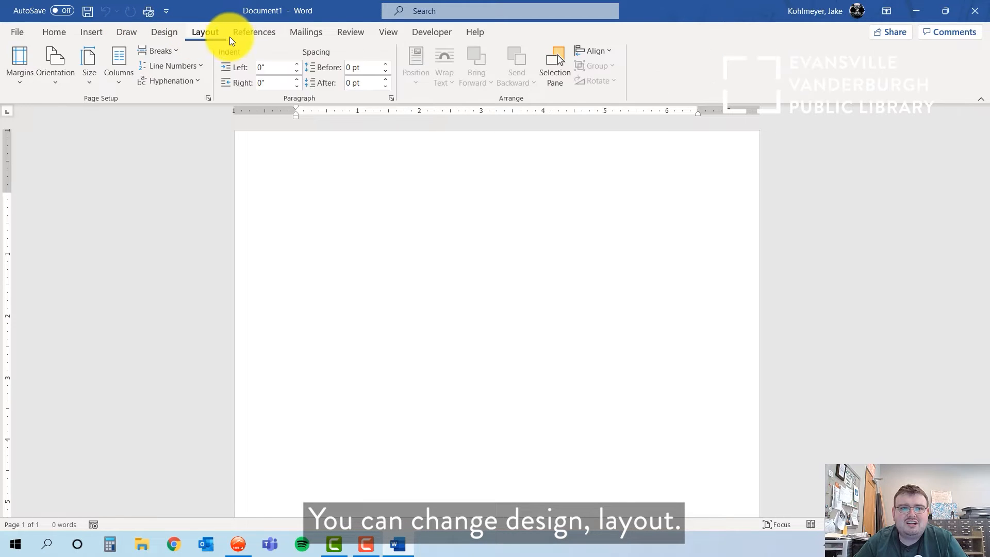
pyautogui.click(238, 38)
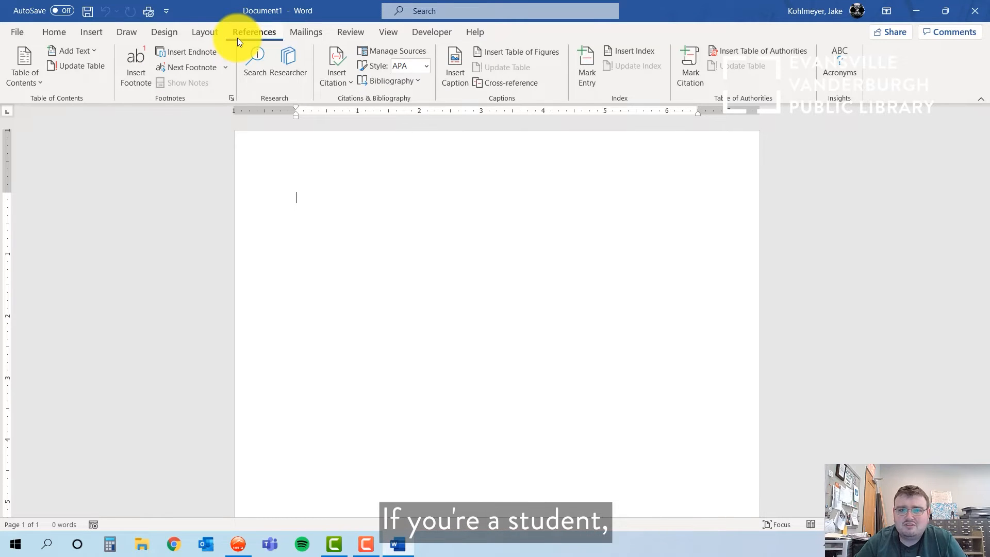
pyautogui.click(424, 68)
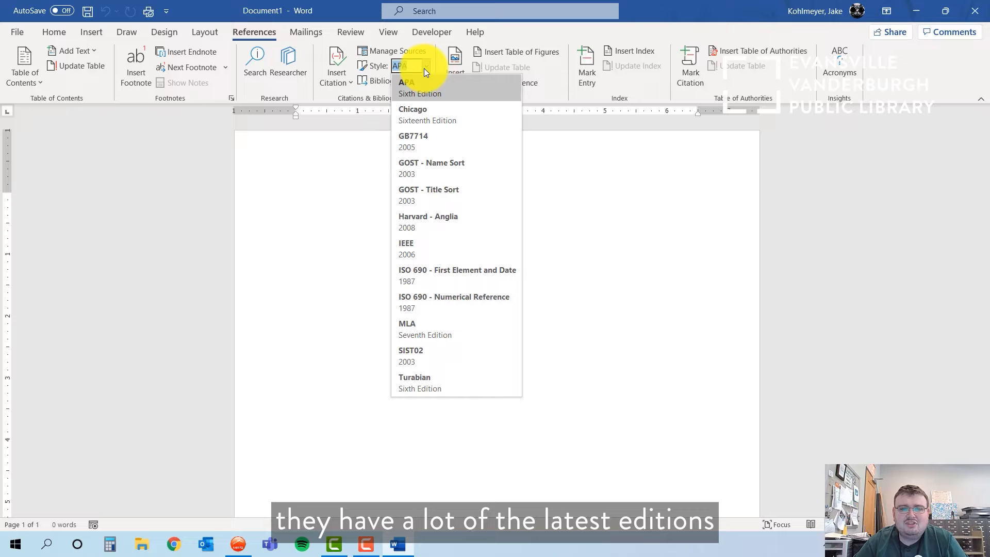
pyautogui.click(549, 35)
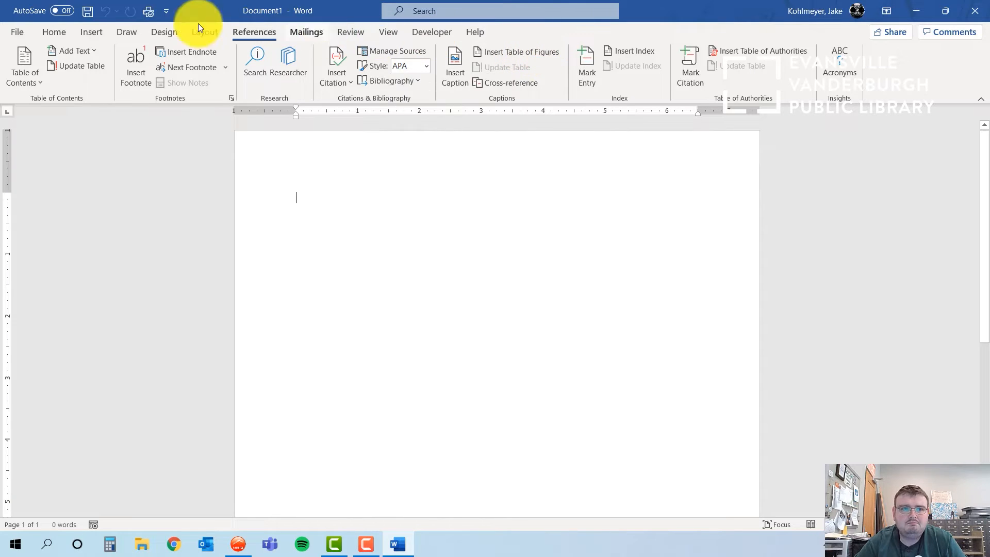
pyautogui.click(54, 33)
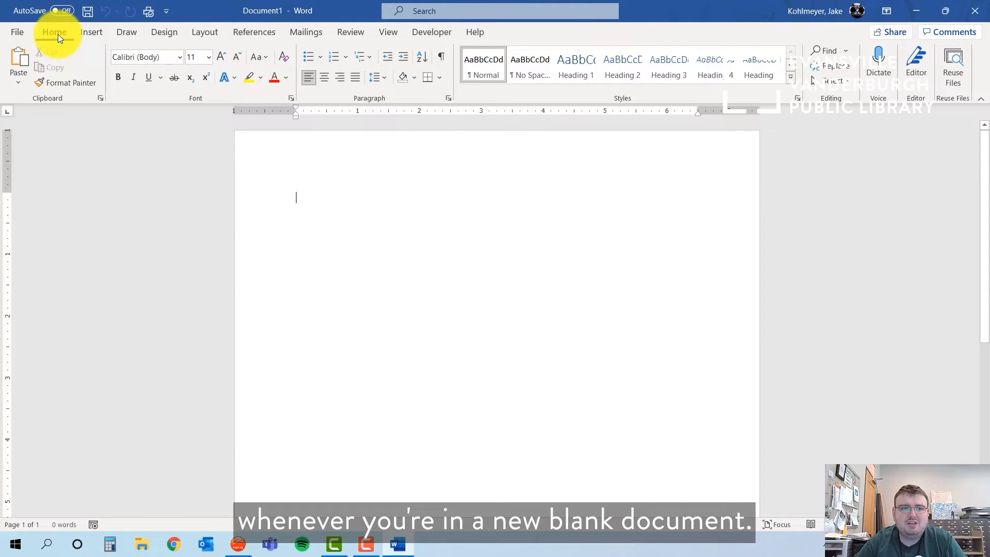
# Open the full gallery of new document templates and examine which types of documents it offers
pyautogui.click(14, 38)
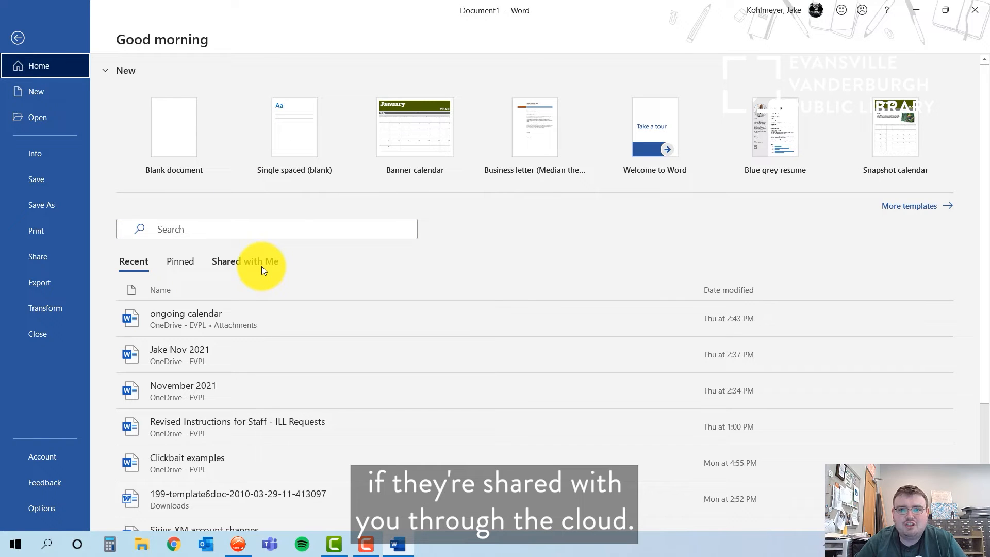
pyautogui.click(933, 214)
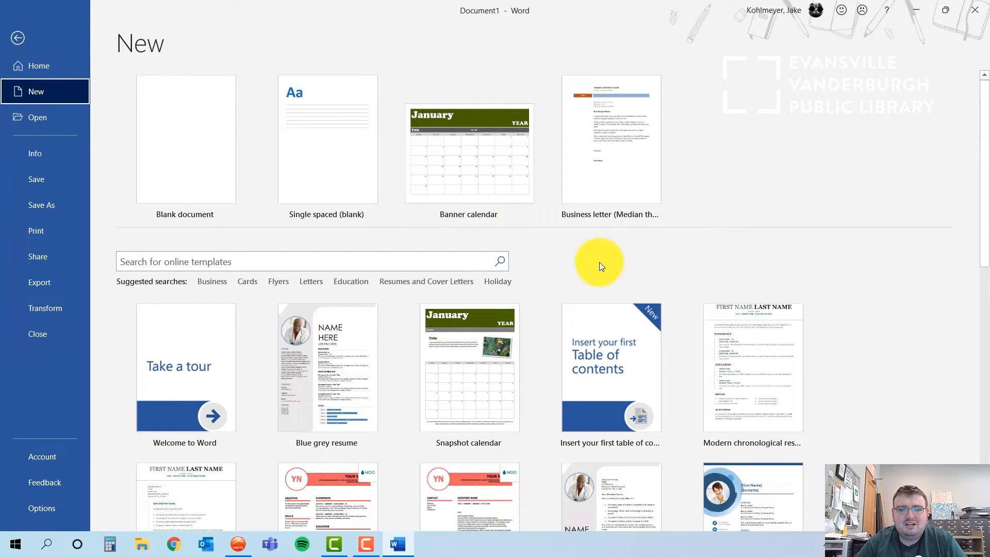
pyautogui.scroll(-2, 749, 373)
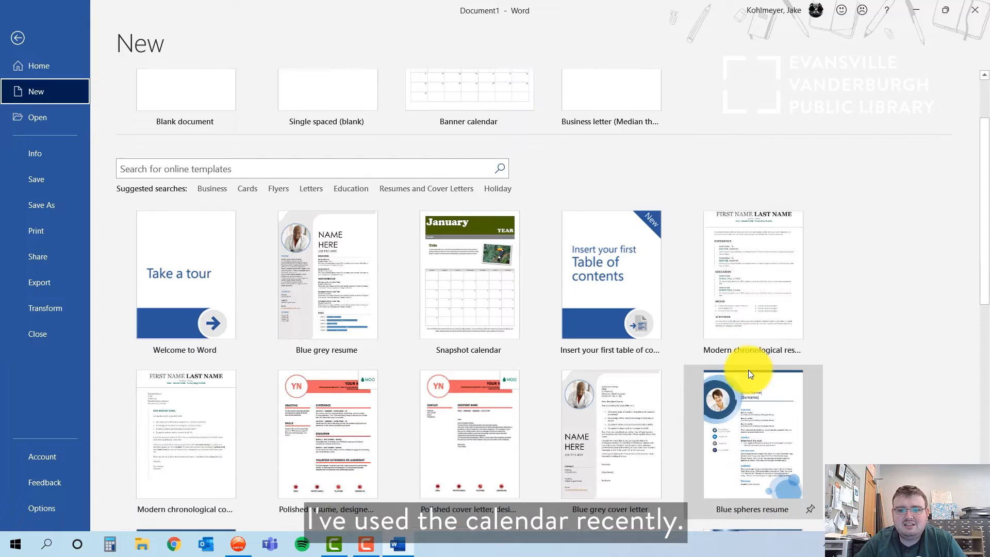
pyautogui.scroll(-3, 748, 370)
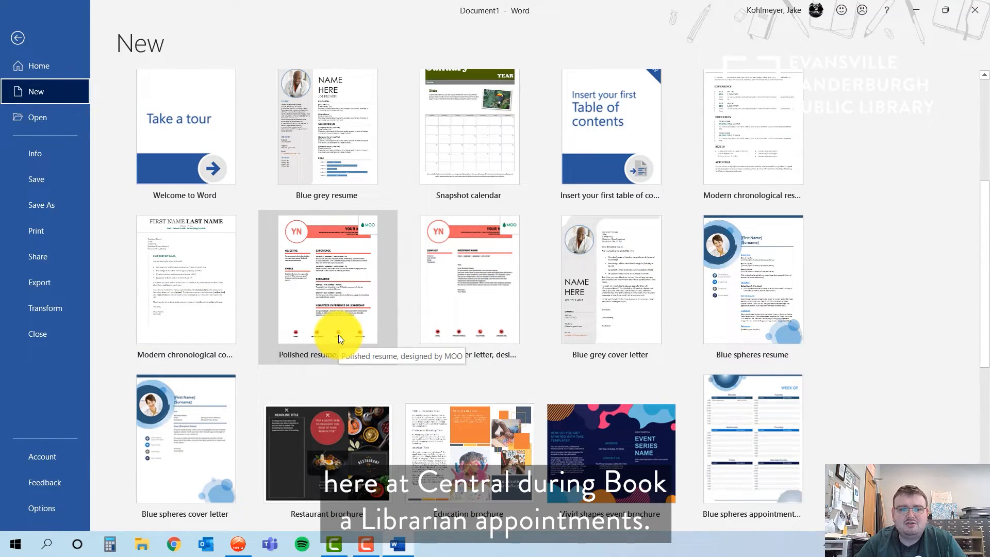
pyautogui.scroll(-4, 338, 335)
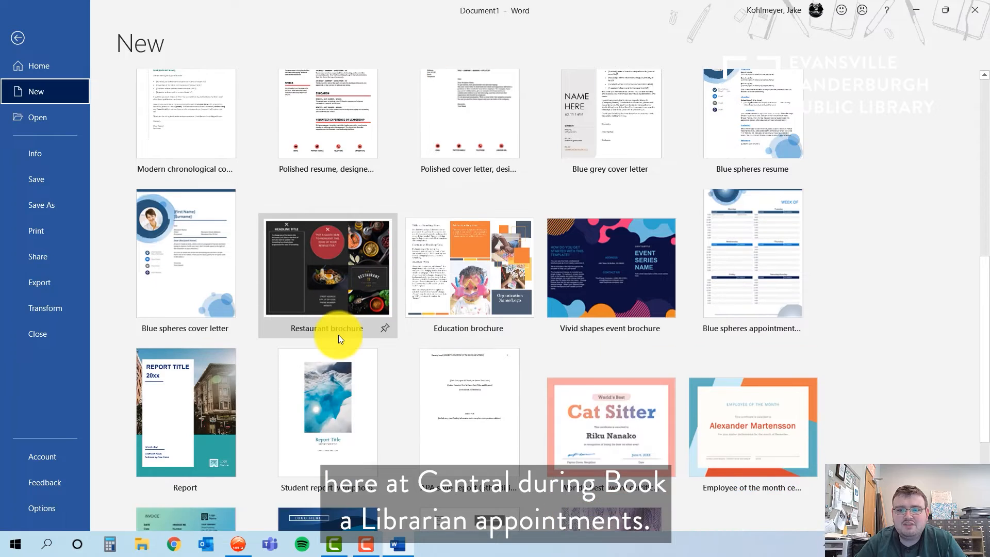
pyautogui.scroll(-3, 338, 335)
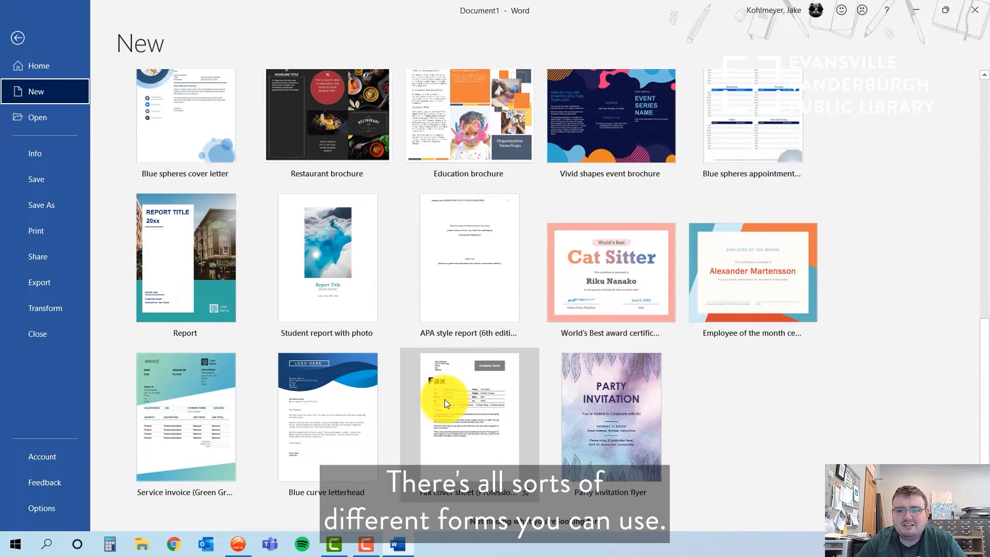
pyautogui.scroll(1, 614, 401)
pyautogui.scroll(2, 613, 397)
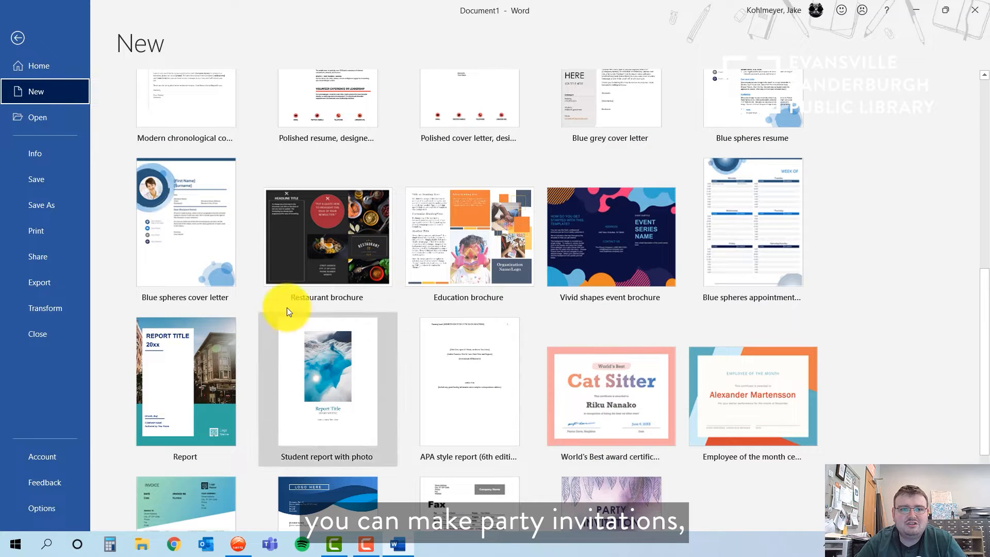
pyautogui.scroll(4, 295, 228)
pyautogui.scroll(4, 295, 228)
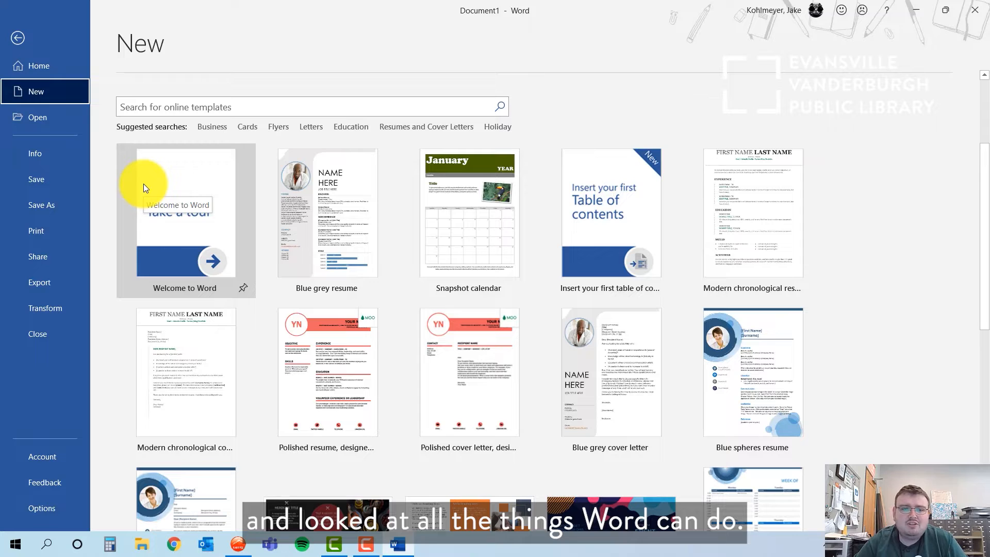
# Show the Letters template category and examine the ready-made letter layouts it offers
pyautogui.click(300, 132)
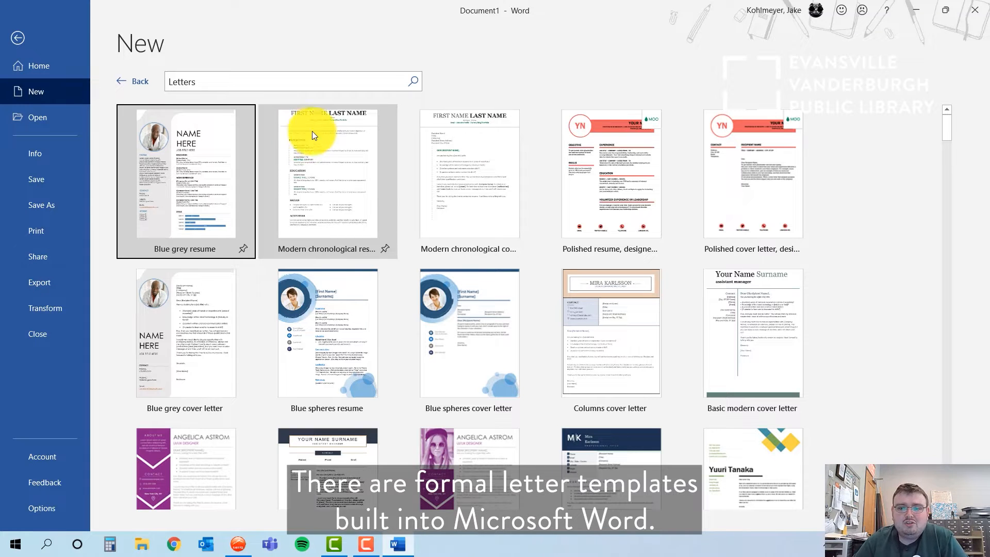
pyautogui.scroll(-1, 425, 224)
pyautogui.scroll(-10, 425, 222)
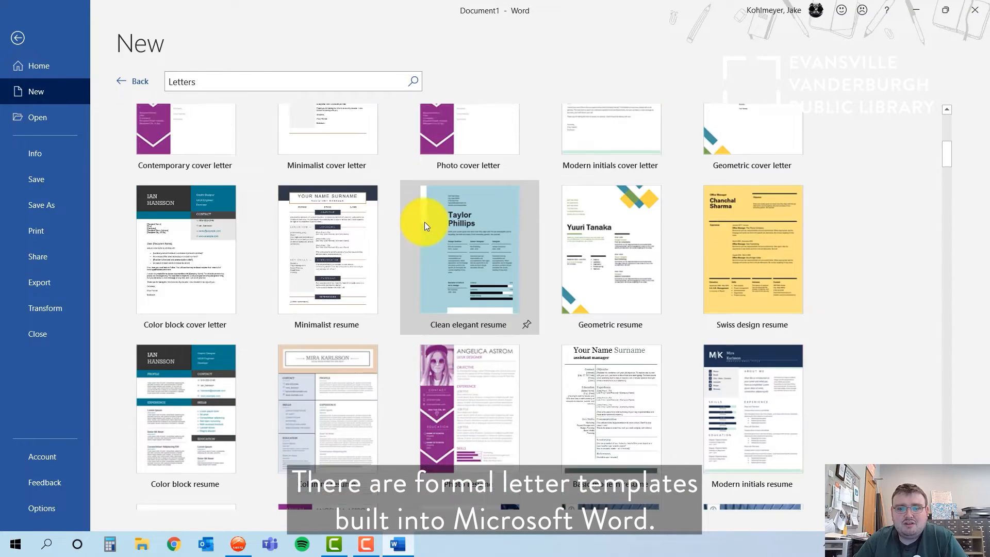
pyautogui.scroll(-8, 425, 222)
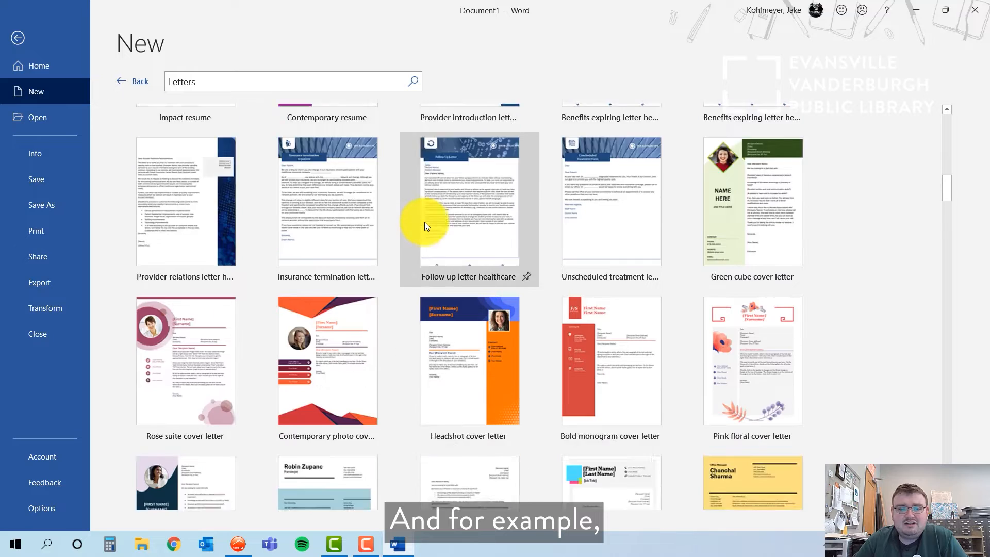
pyautogui.scroll(-9, 425, 221)
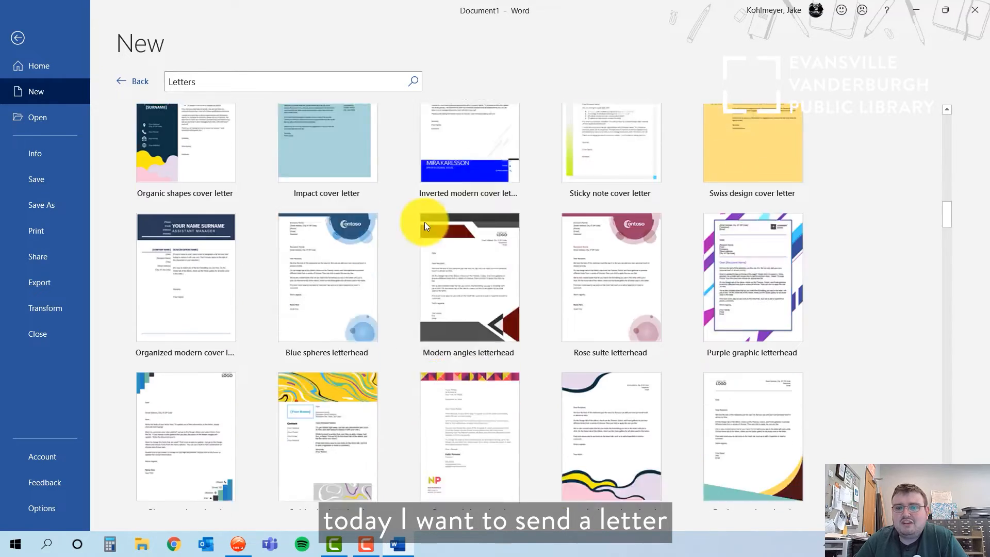
pyautogui.scroll(-8, 425, 222)
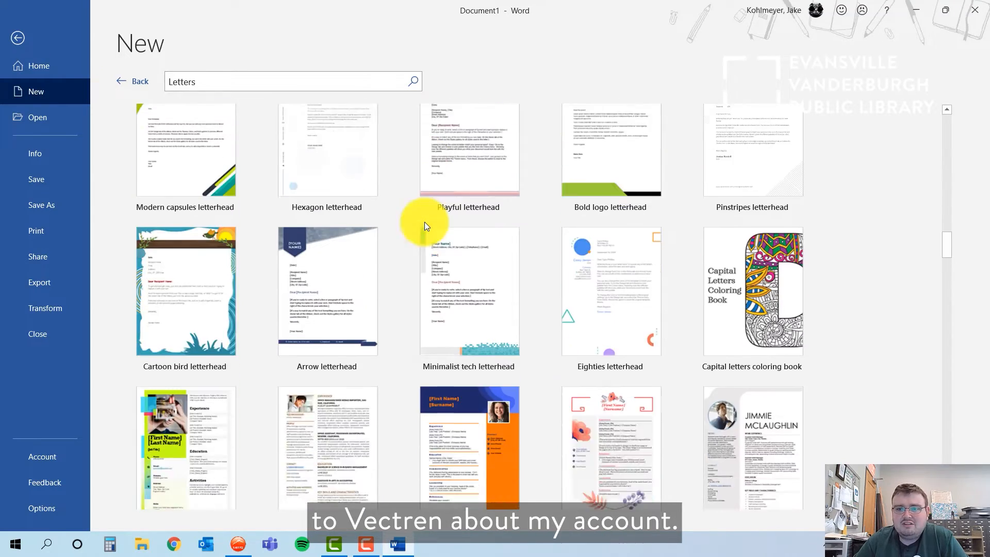
pyautogui.scroll(-10, 424, 222)
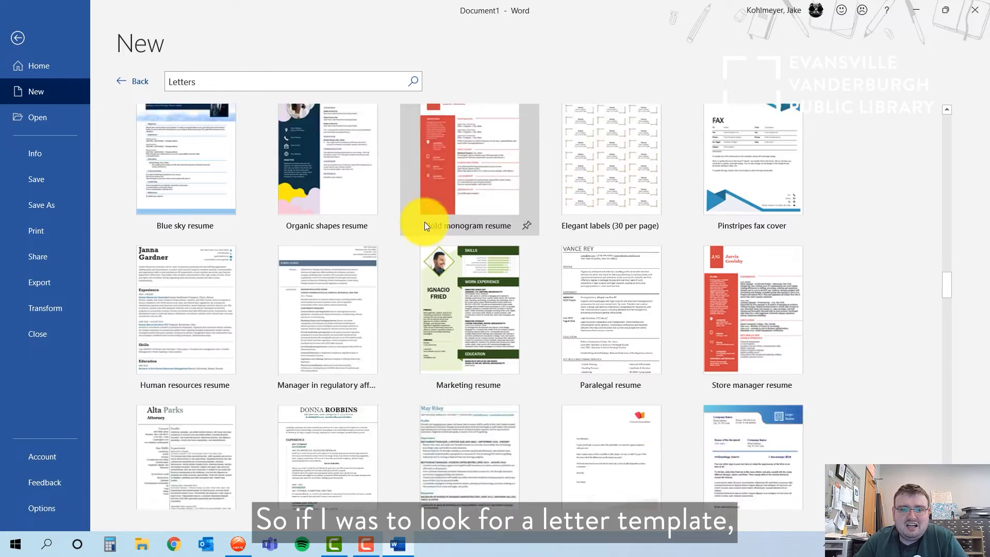
pyautogui.scroll(-5, 425, 222)
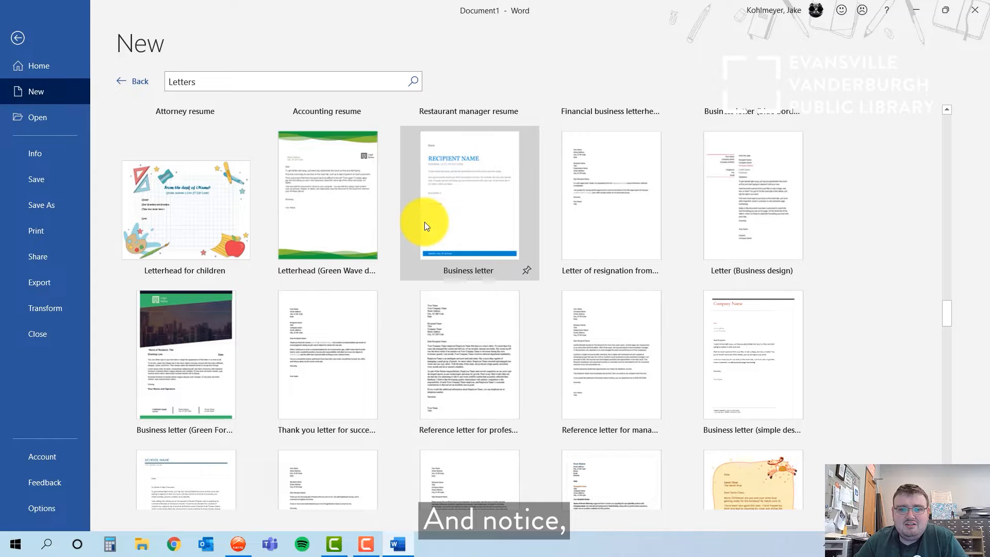
pyautogui.scroll(-2, 425, 221)
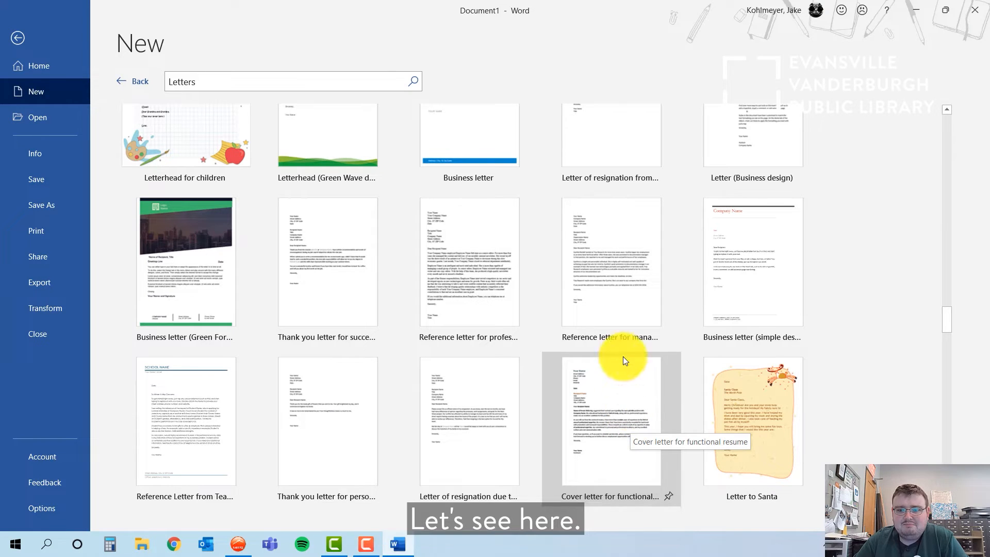
pyautogui.scroll(1, 633, 274)
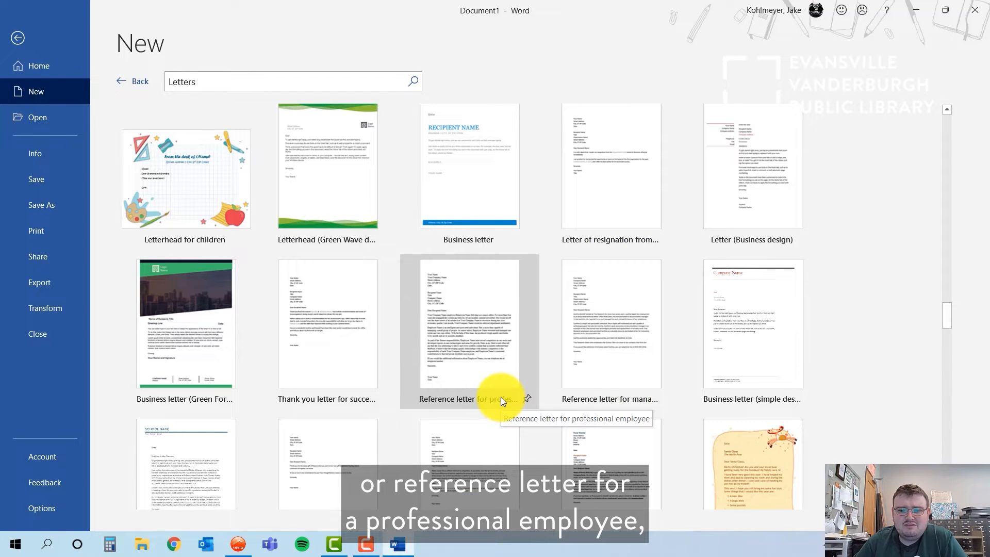
pyautogui.scroll(-5, 501, 397)
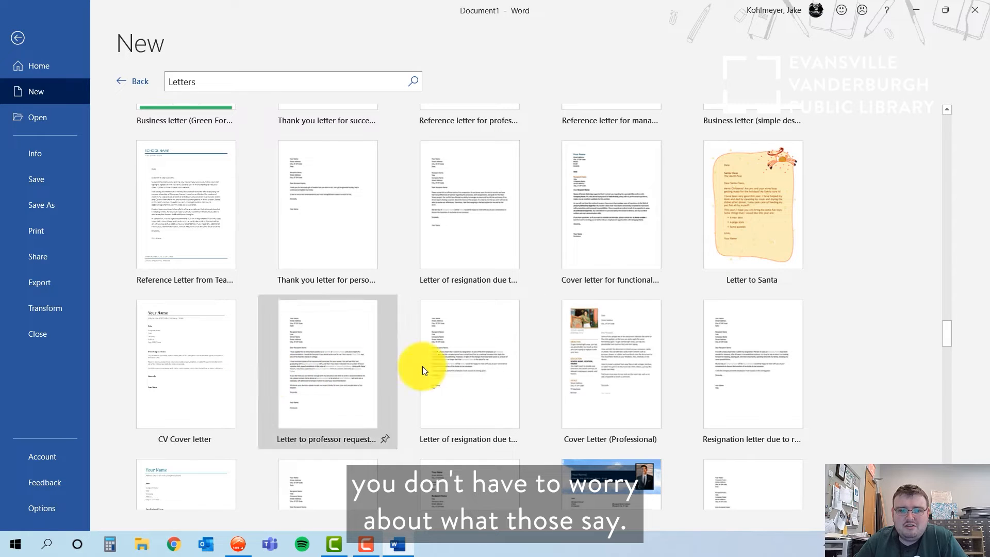
pyautogui.scroll(-2, 651, 376)
pyautogui.scroll(-4, 651, 381)
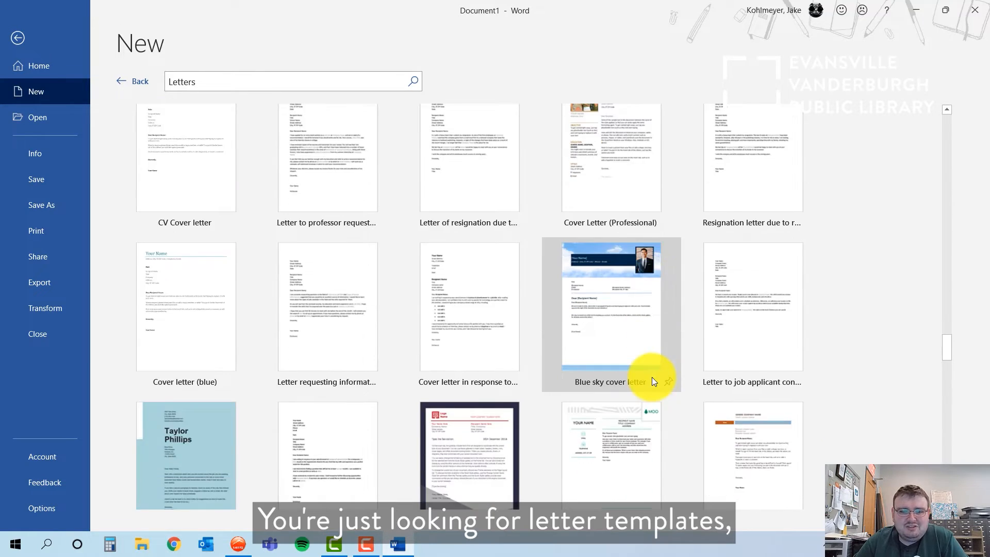
pyautogui.scroll(-5, 652, 379)
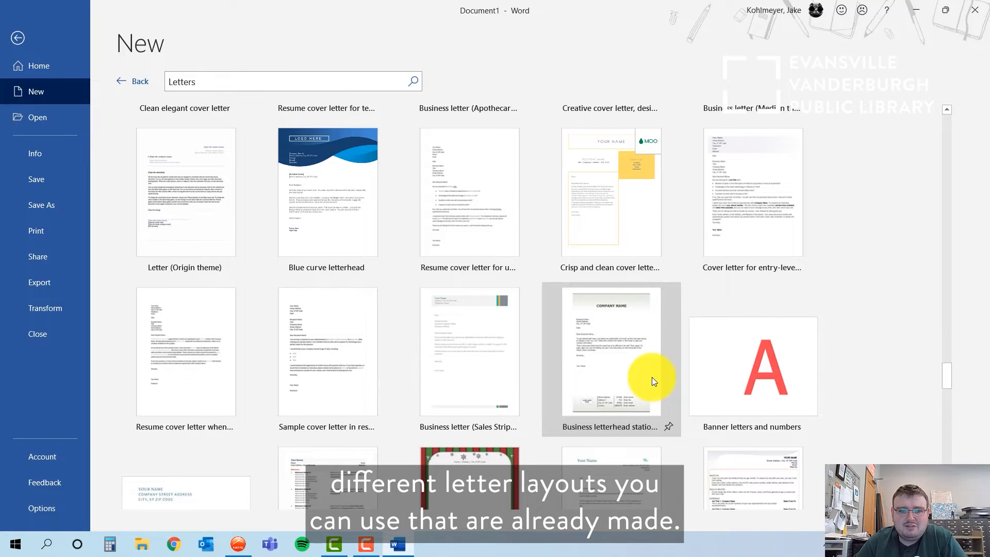
# Create a new document from the "Sample cover letter in response to a technical position advertisement" template
pyautogui.scroll(-4, 651, 380)
pyautogui.scroll(-2, 652, 380)
pyautogui.scroll(4, 652, 377)
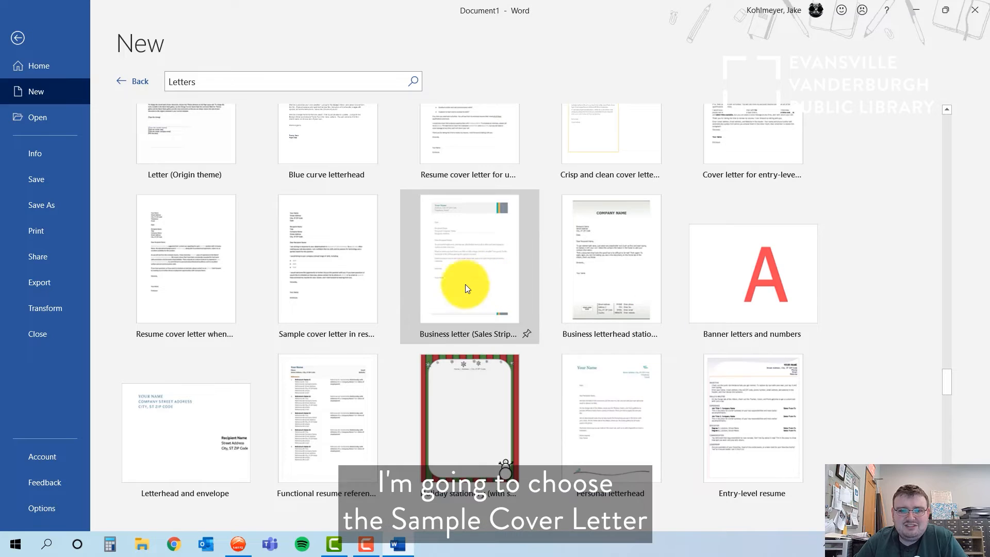
pyautogui.click(369, 284)
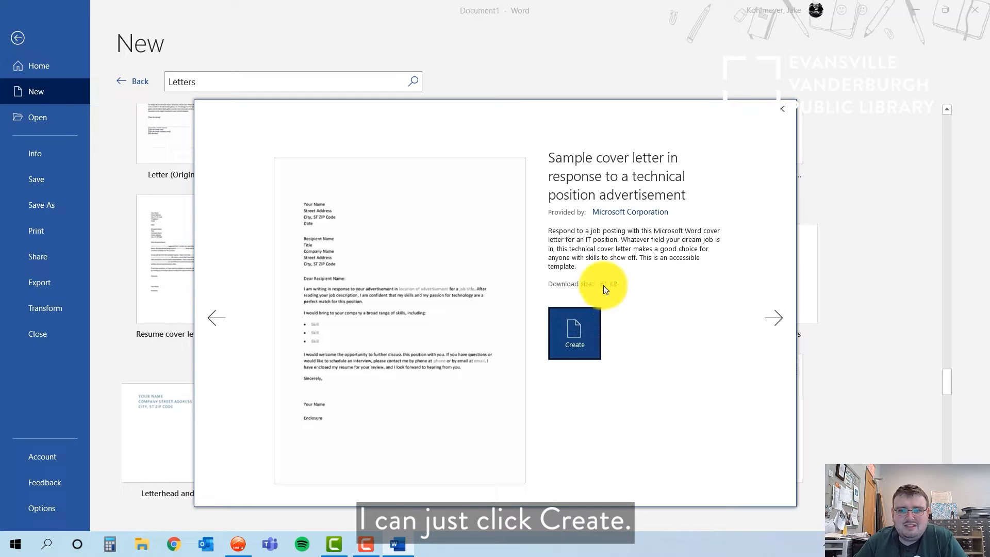
pyautogui.click(586, 324)
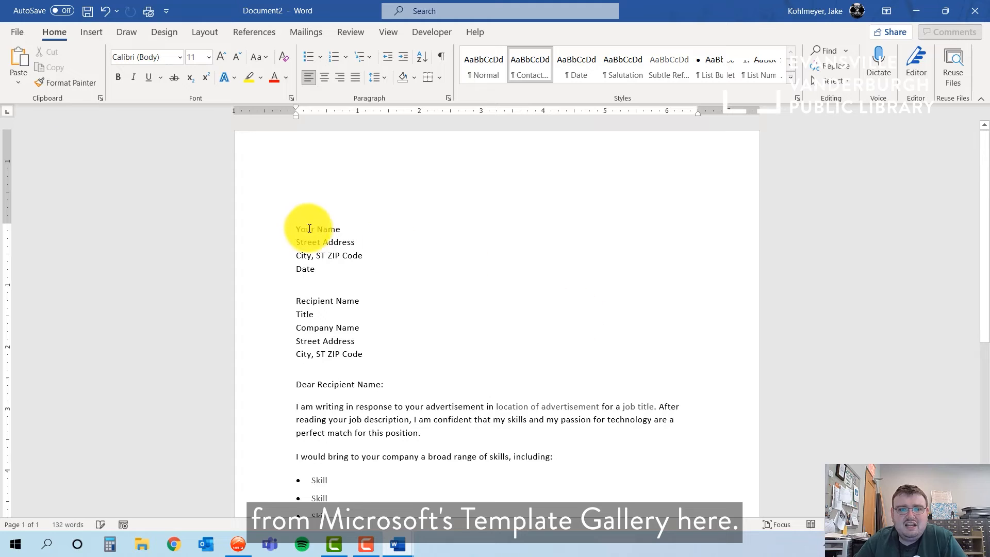
# Replace the "Your Name" placeholder at the head of the letter with the sender's full name
pyautogui.moveTo(289, 226); pyautogui.dragTo(336, 248)
pyautogui.click(348, 227)
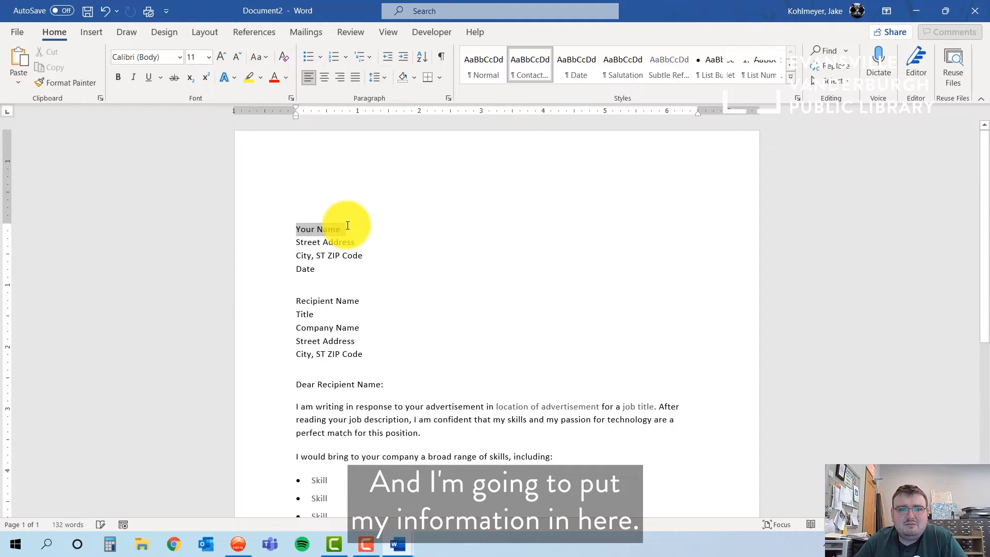
pyautogui.click(327, 247)
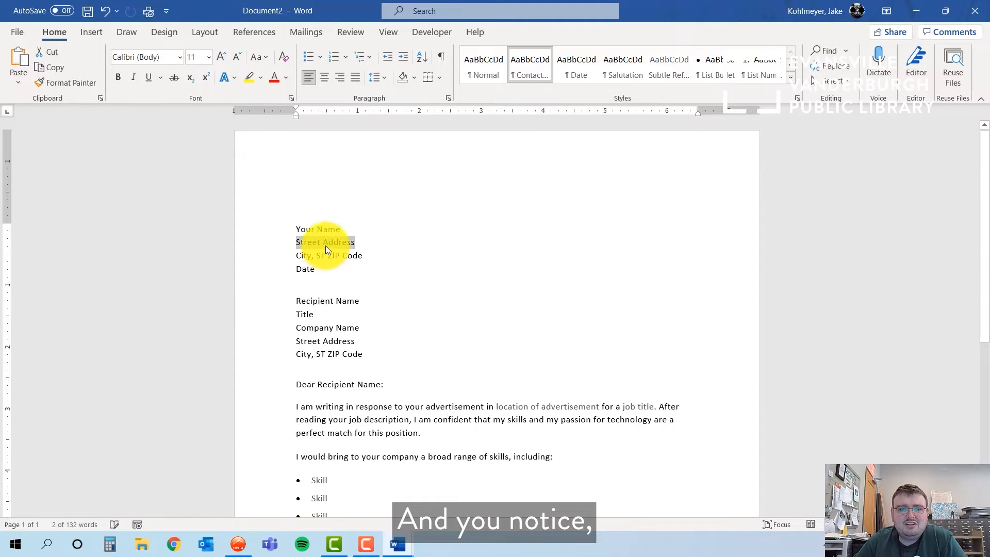
pyautogui.click(326, 257)
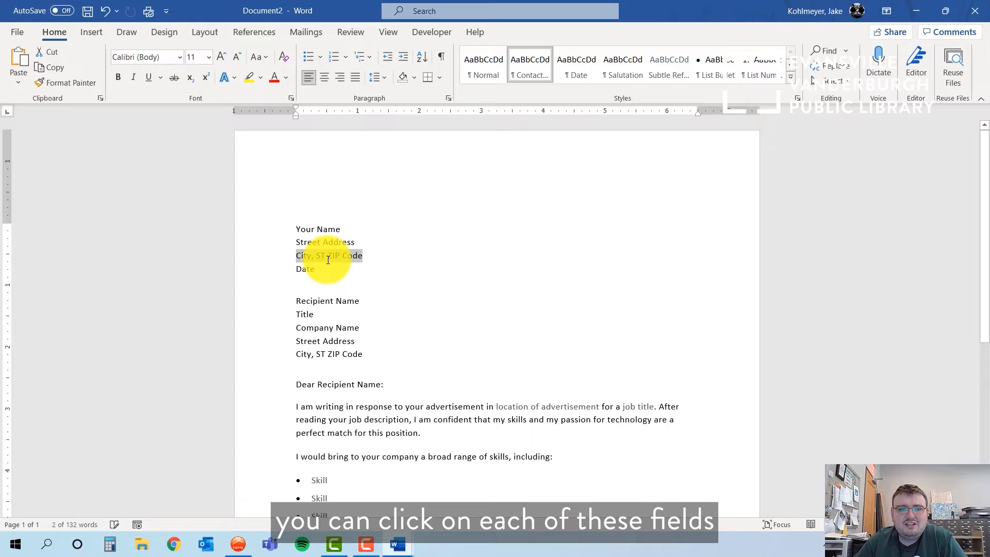
pyautogui.click(326, 227)
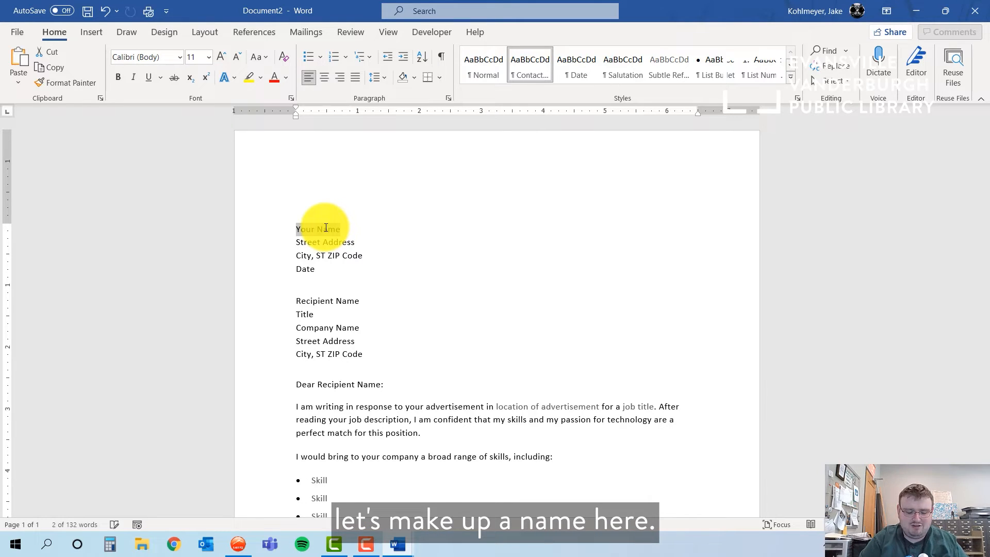
pyautogui.write('John W. Patron')
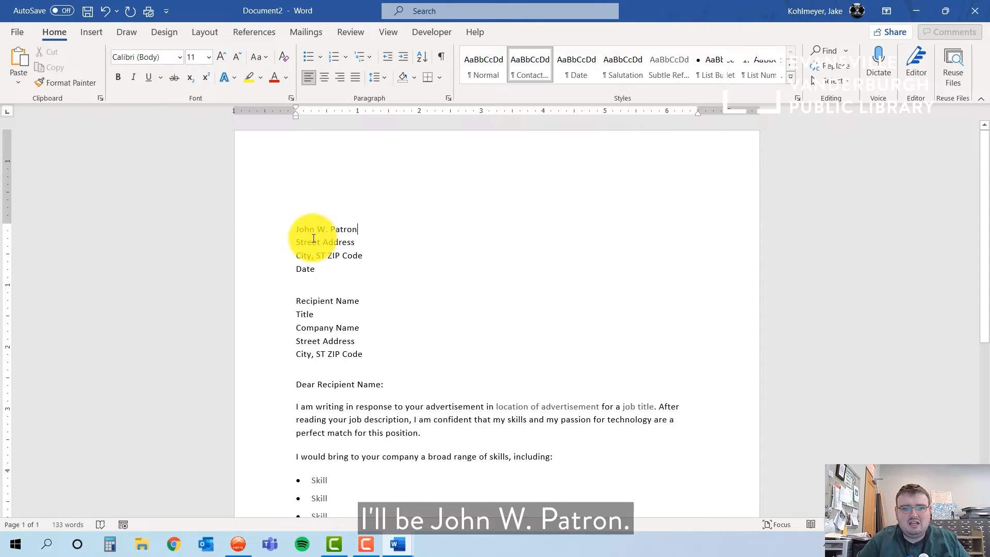
# Fill in the sender's street address and the city, state and ZIP code line below it
pyautogui.click(310, 242)
pyautogui.write('200 ')
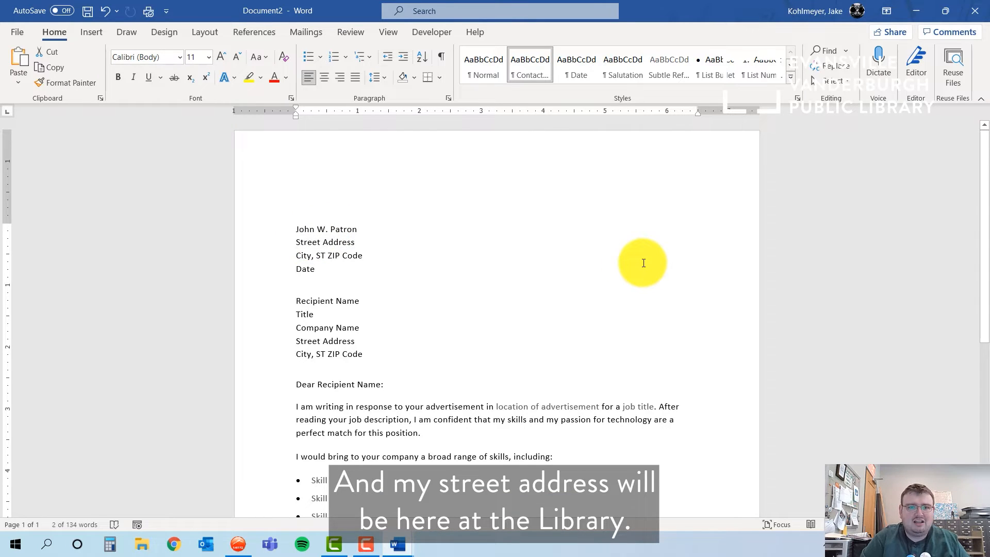
pyautogui.write('SE M')
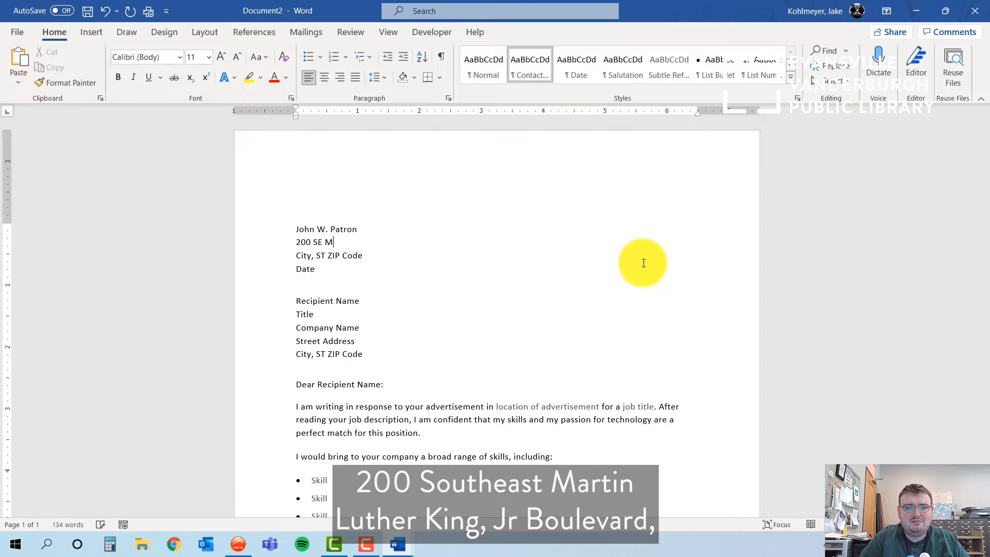
pyautogui.write('artin Luther King Jr. Blvd.')
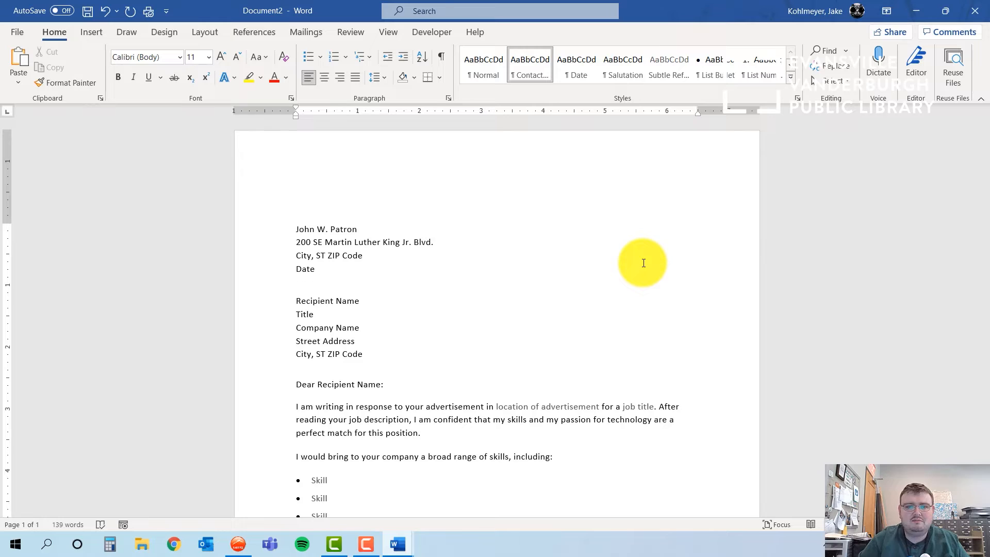
pyautogui.click(349, 256)
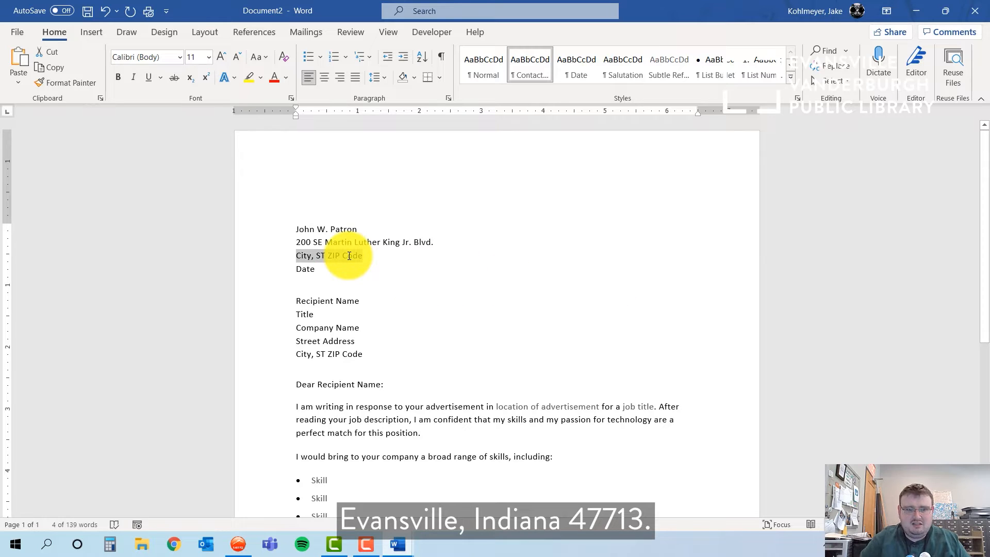
pyautogui.write('Evansville, IN')
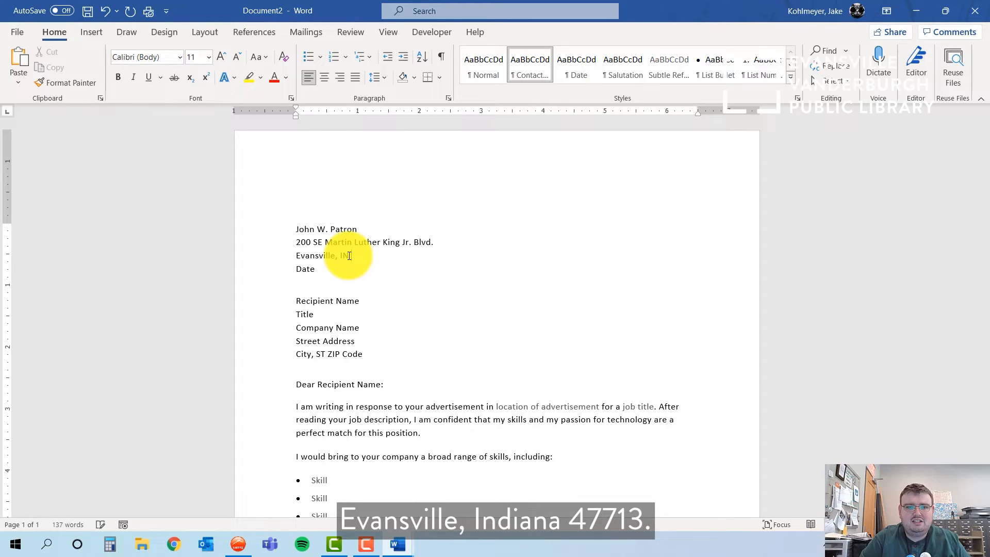
pyautogui.write(' 47713')
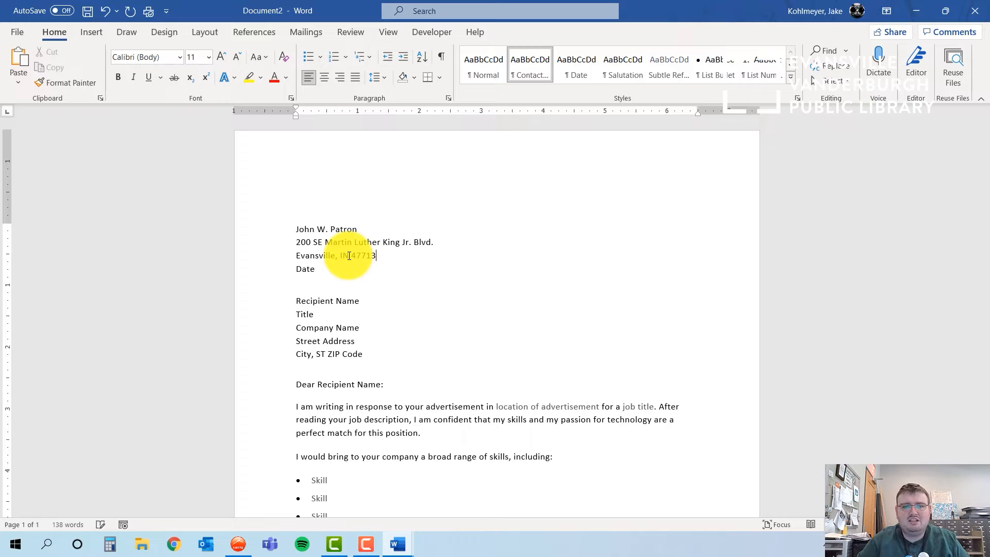
# Replace the Date placeholder with "November 6, 2021"
pyautogui.click(311, 269)
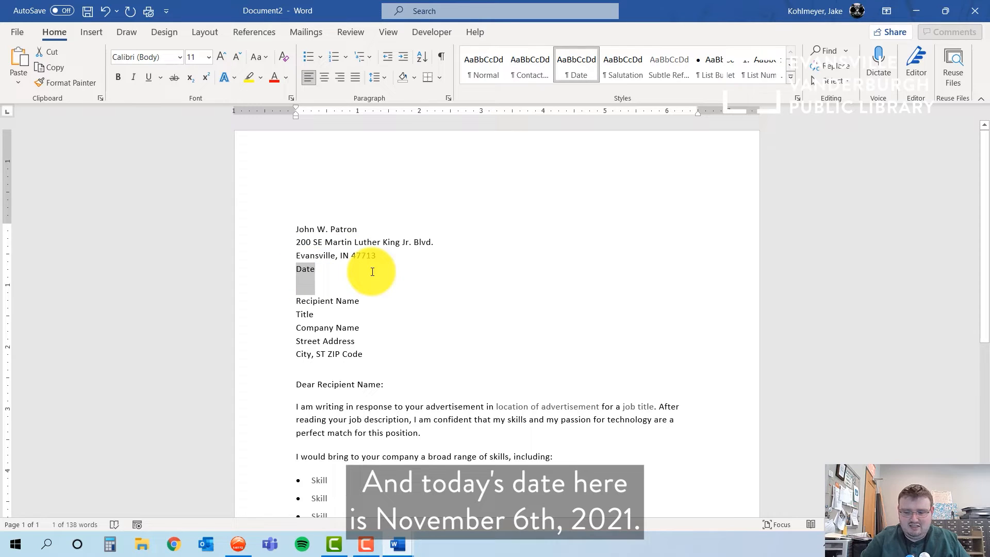
pyautogui.write('N')
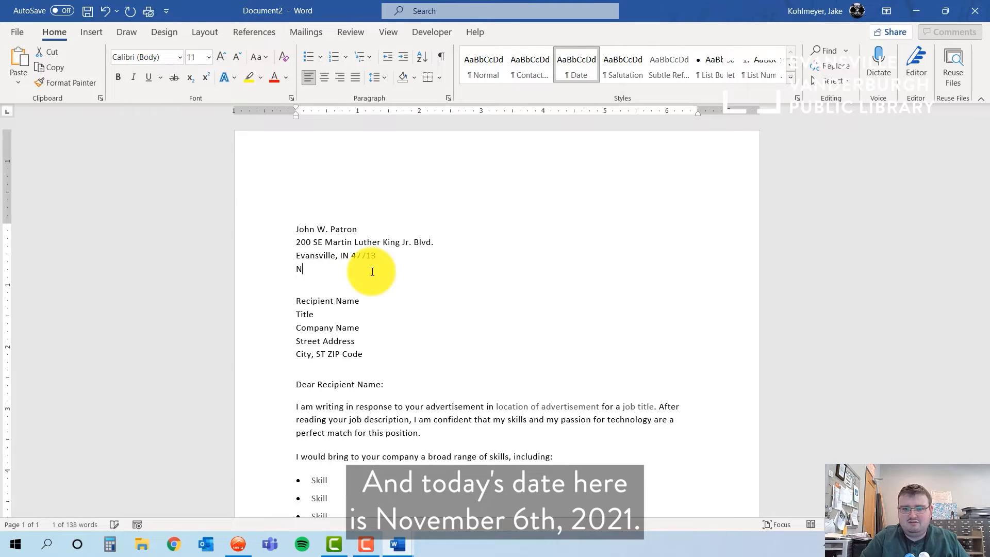
pyautogui.write('ovember 6, 202')
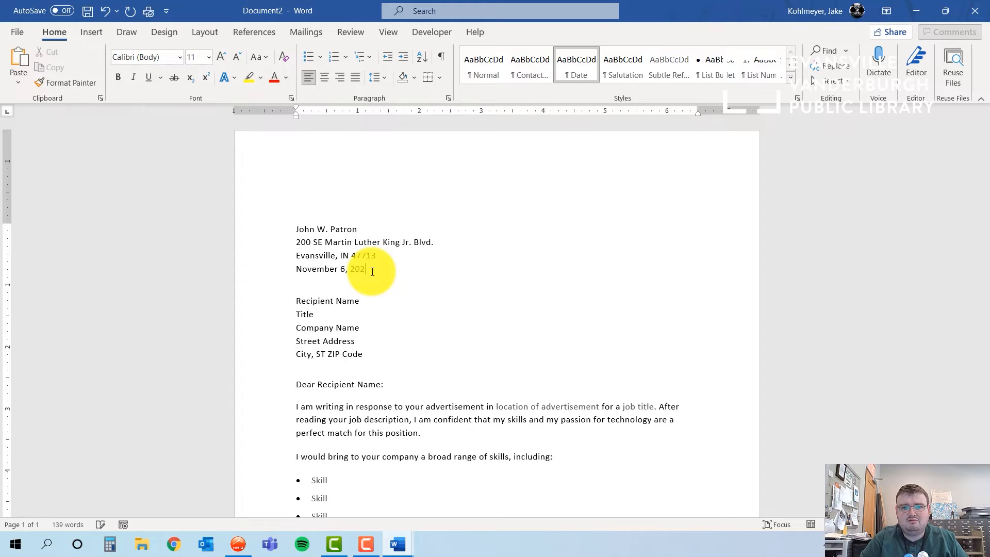
pyautogui.write('1')
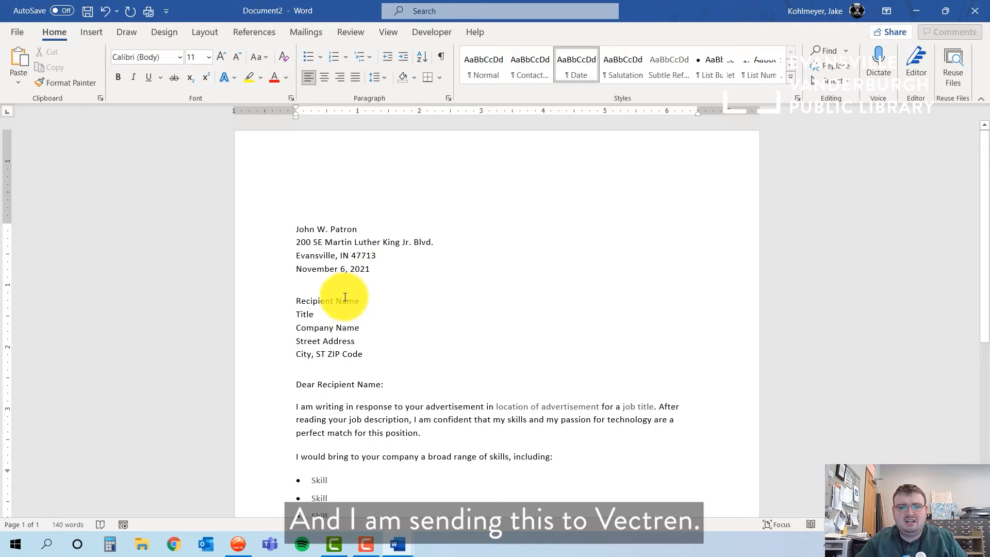
# Replace the recipient name placeholder with "Vectren Billing Center"
pyautogui.click(344, 301)
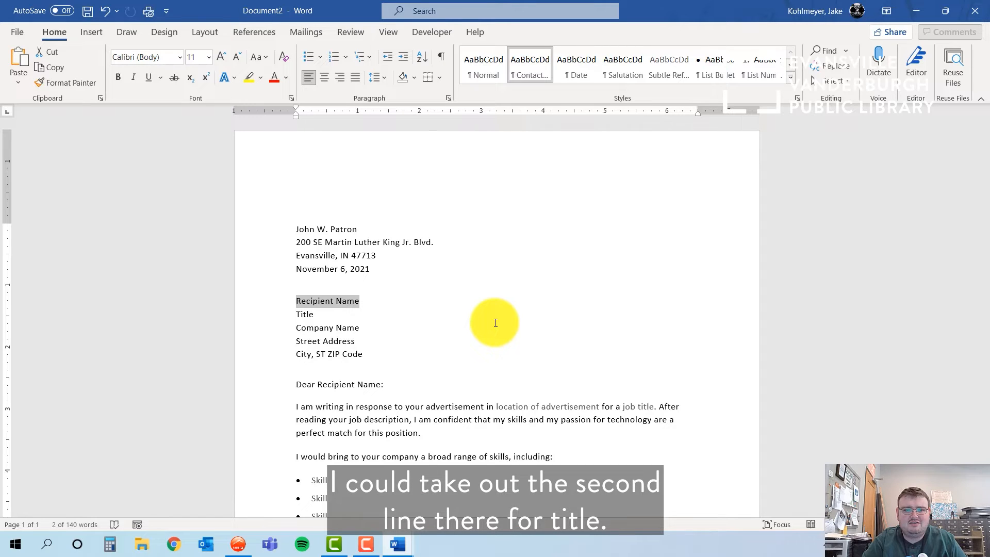
pyautogui.press('BackSpace')
pyautogui.write('Vectren Billing Center')
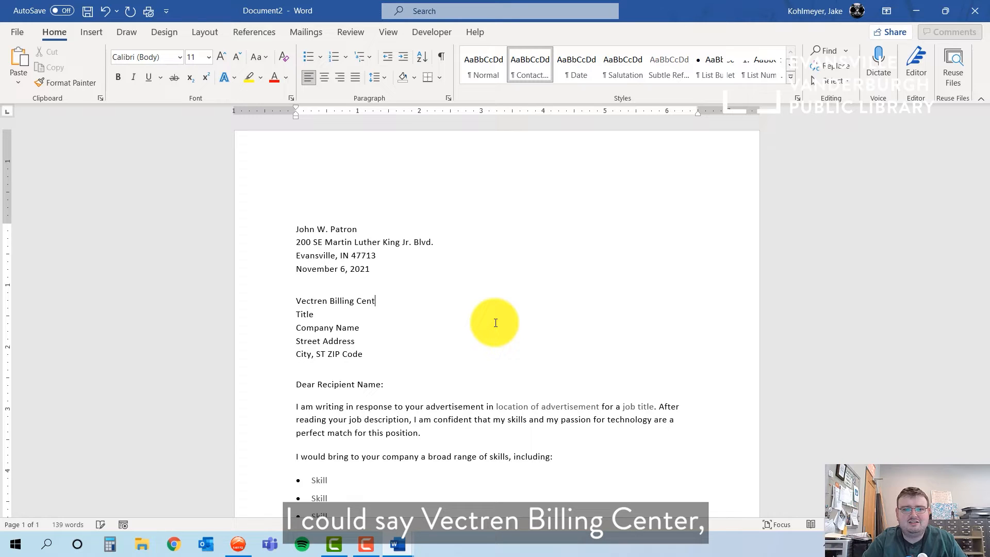
# Delete the Title and Company Name lines from the recipient block
pyautogui.click(294, 316)
pyautogui.press('BackSpace')
pyautogui.press('BackSpace')
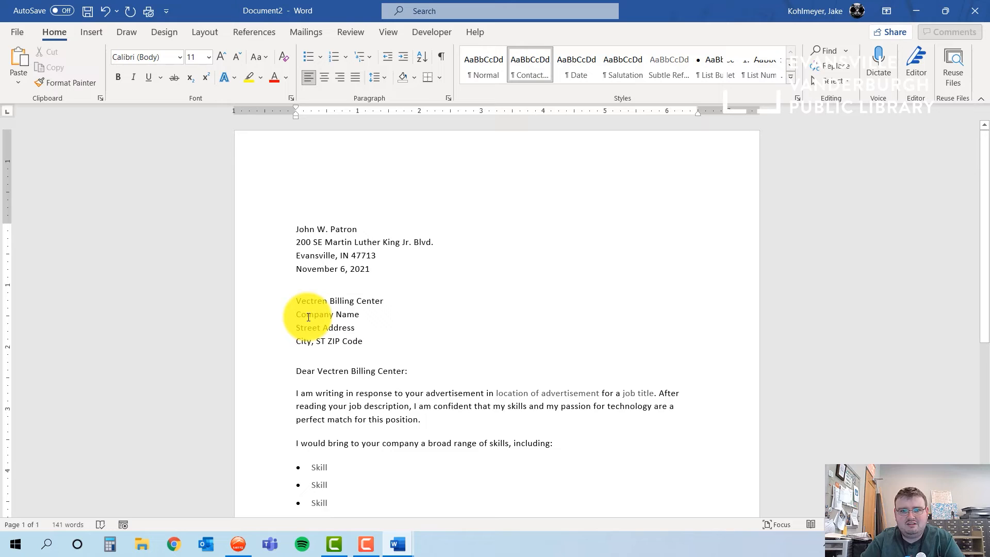
pyautogui.click(308, 317)
pyautogui.press('BackSpace')
pyautogui.press('BackSpace')
# Fill in the recipient's street address below "Vectren Billing Center"
pyautogui.click(310, 314)
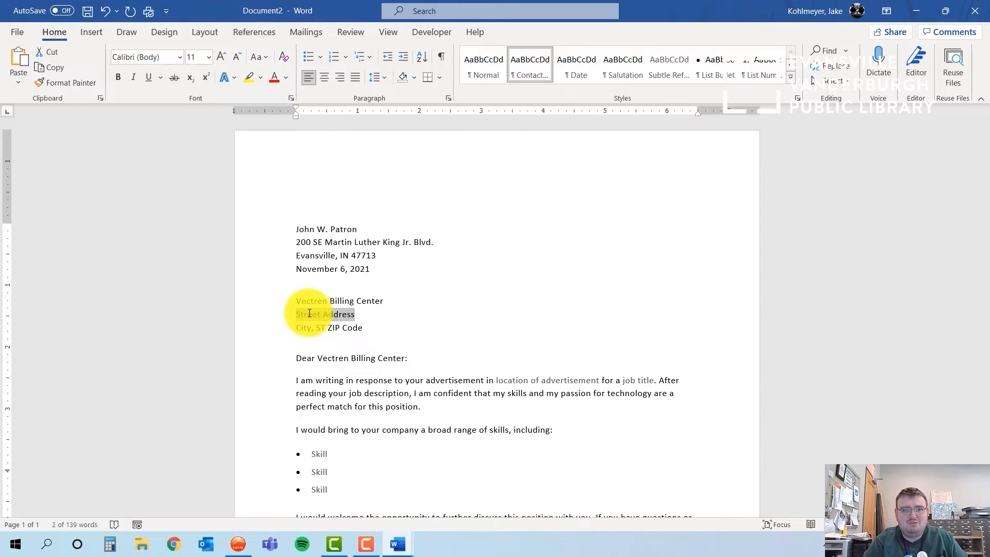
pyautogui.write('1234 Main Street')
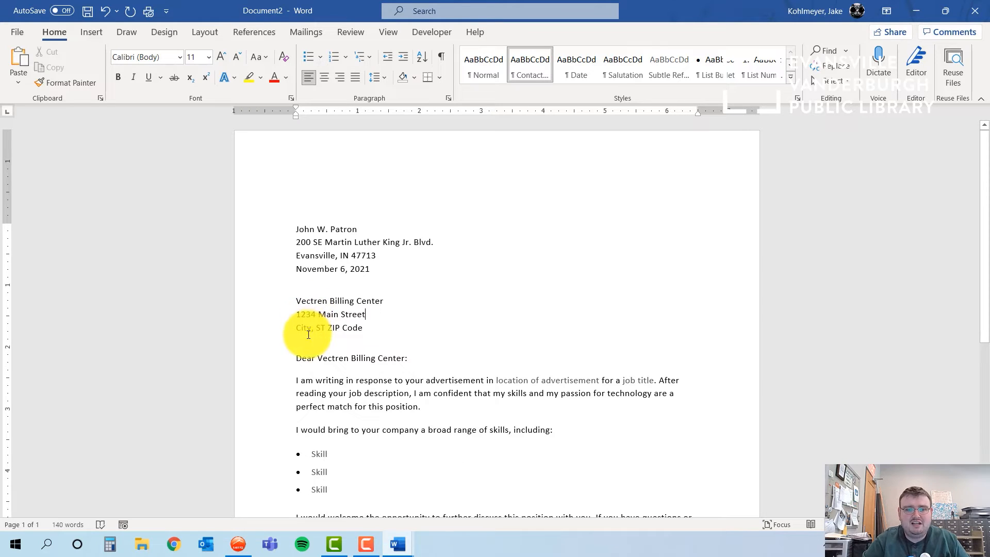
# Replace the City, ST ZIP Code placeholder in the recipient block with the recipient's city, state and ZIP code
pyautogui.click(308, 330)
pyautogui.write('Evans')
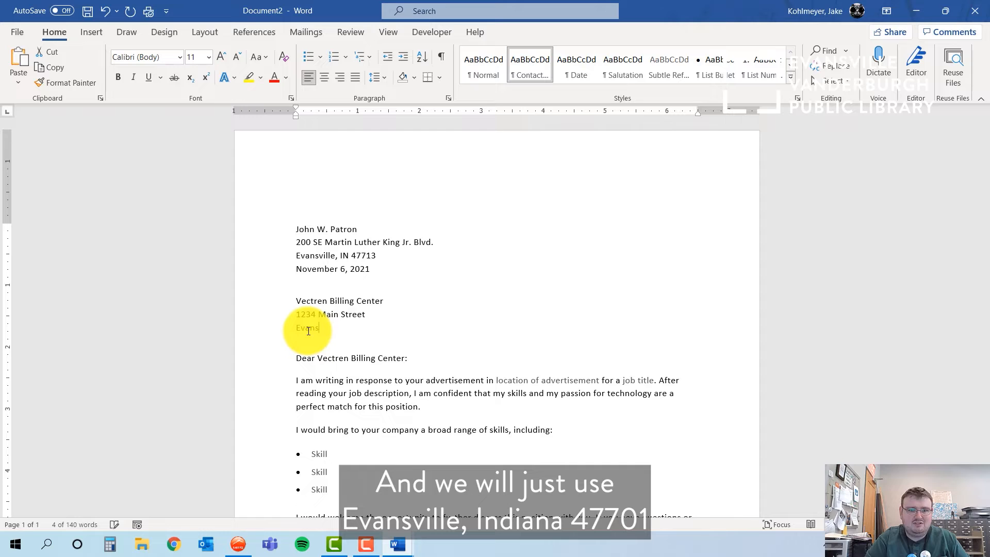
pyautogui.write('ville, IN 47701')
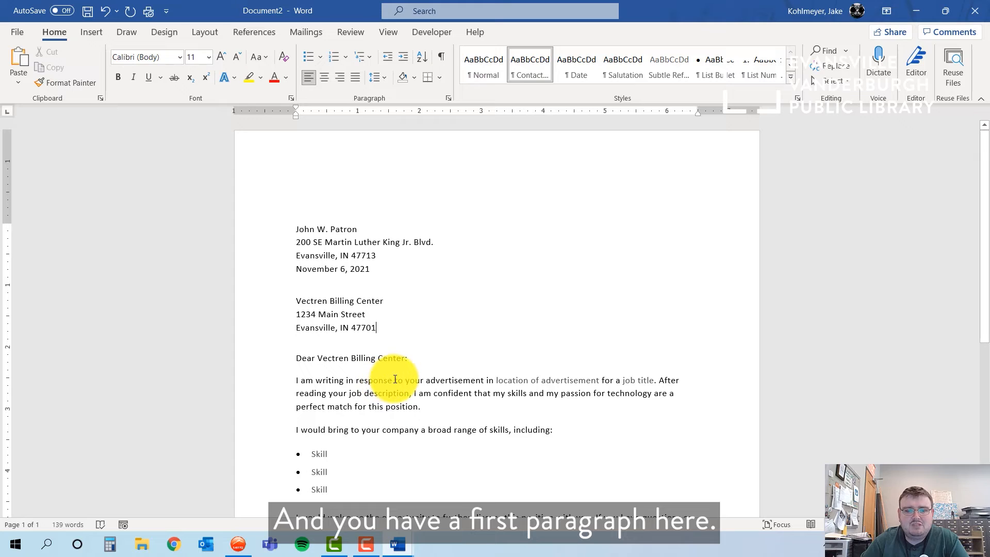
# Replace the location of advertisement placeholder in the first body paragraph with "the Evansville Courier & Press"
pyautogui.click(338, 380)
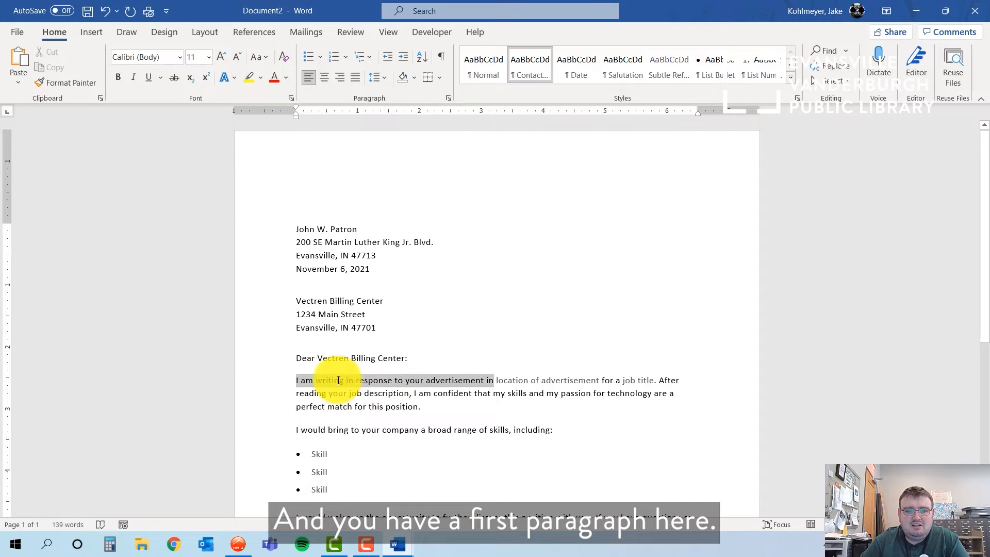
pyautogui.click(558, 389)
pyautogui.click(558, 382)
pyautogui.click(642, 380)
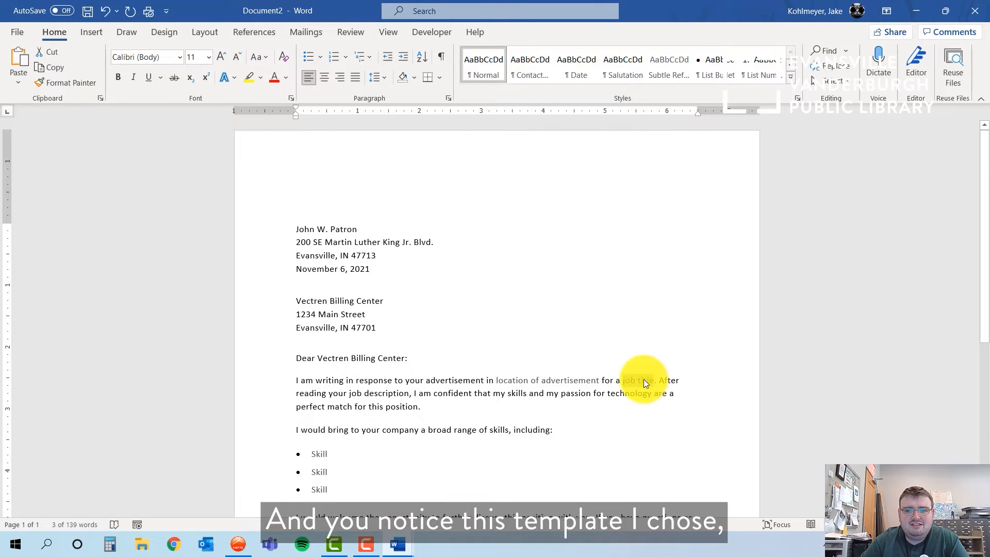
pyautogui.click(573, 380)
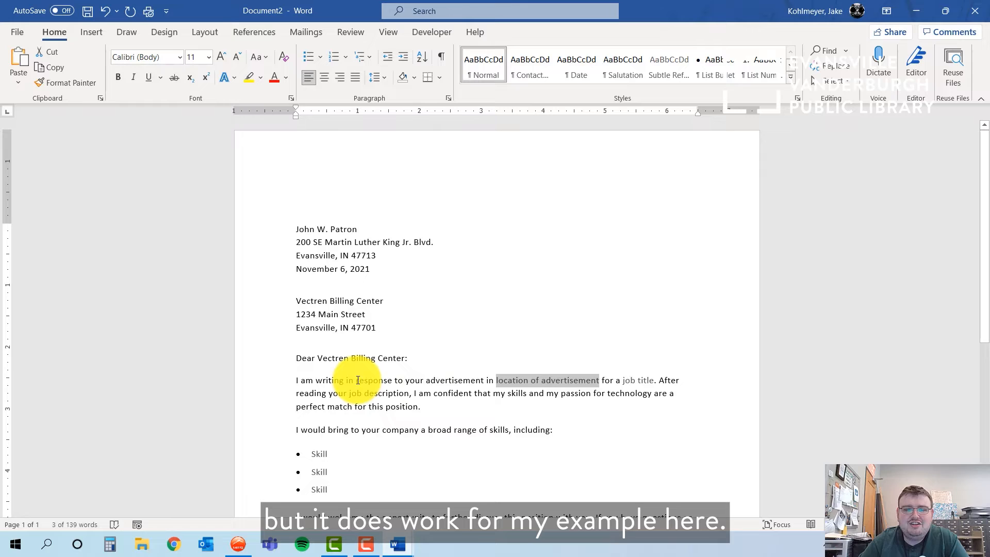
pyautogui.moveTo(296, 380); pyautogui.dragTo(493, 380)
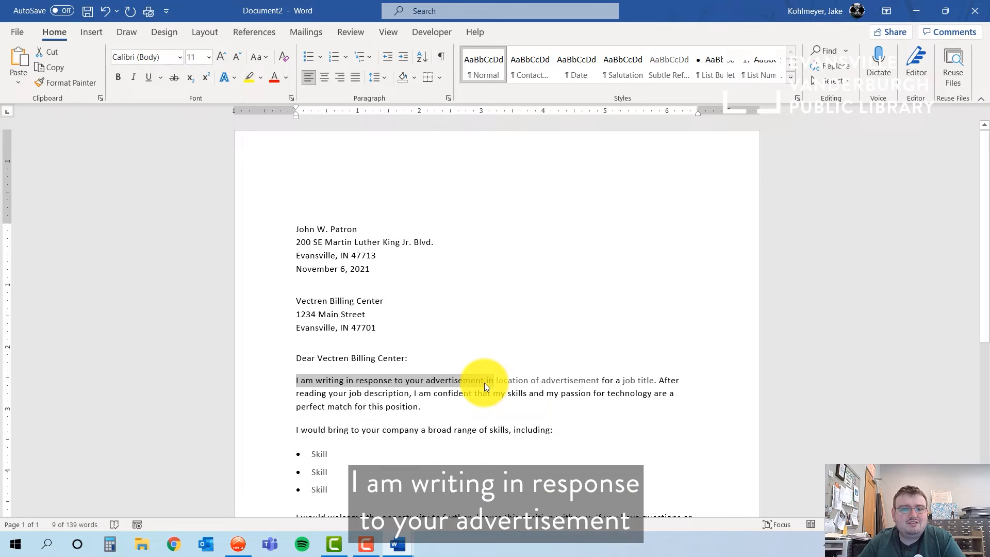
pyautogui.click(505, 381)
pyautogui.write('the Evansville Courier & Press')
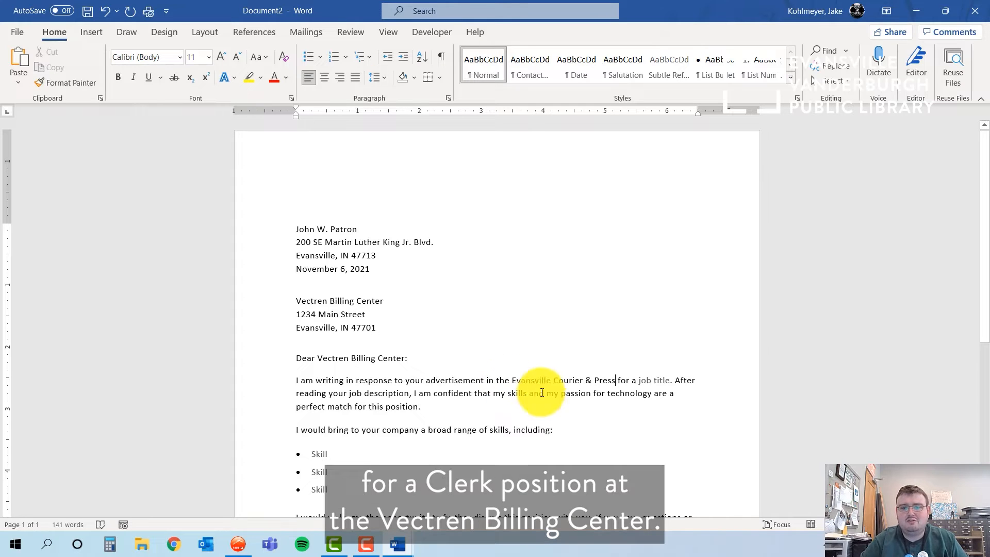
# Replace the job title placeholder in the first body paragraph with "clerk position at the Vectren Billing Center"
pyautogui.click(644, 378)
pyautogui.write('clerk position at')
pyautogui.write(' the Vectren Billi')
pyautogui.write('ng Center. After reading your job description, I am confident that my skills and')
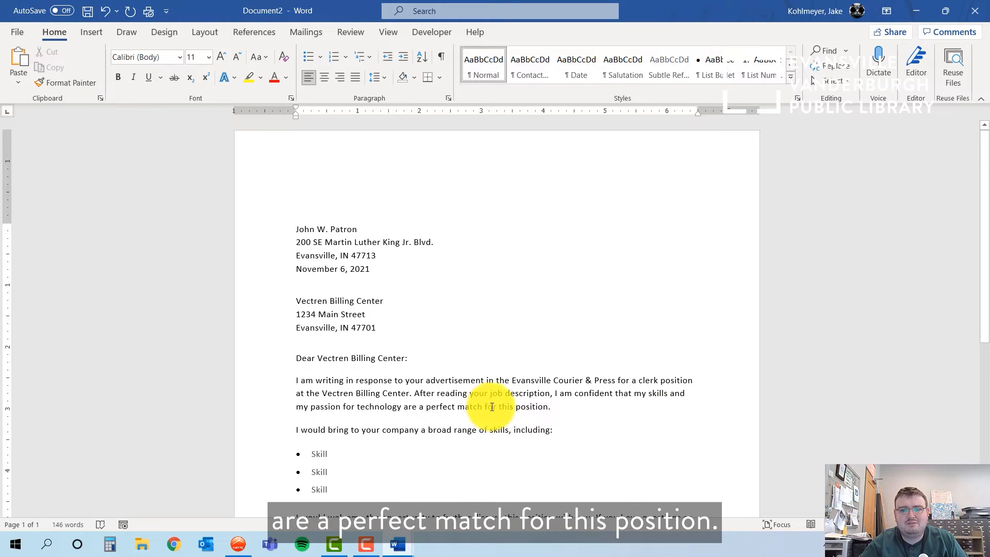
# Replace the three Skill placeholders with the bullets "Leadership" and "Attention to details"
pyautogui.moveTo(312, 453); pyautogui.dragTo(328, 490)
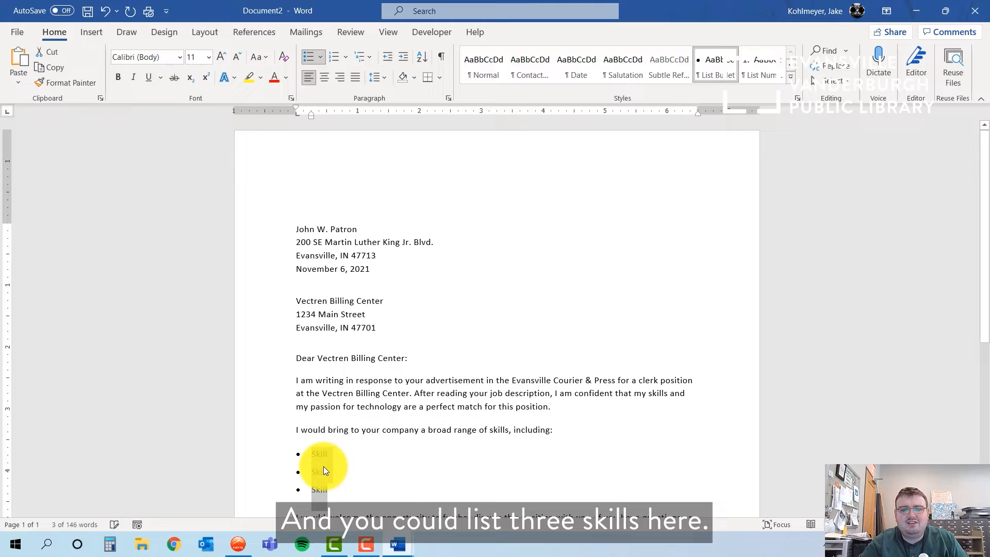
pyautogui.scroll(-3, 323, 466)
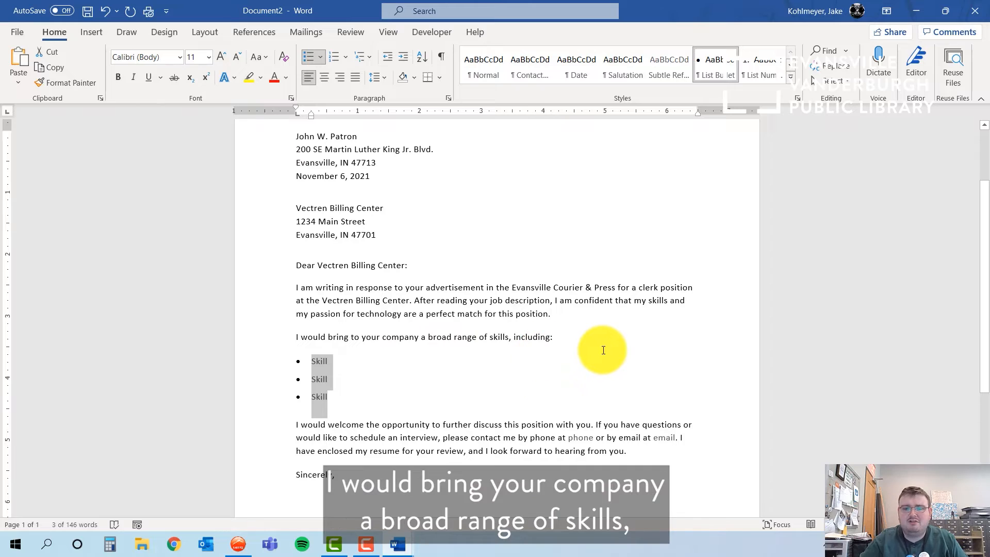
pyautogui.write('leadership')
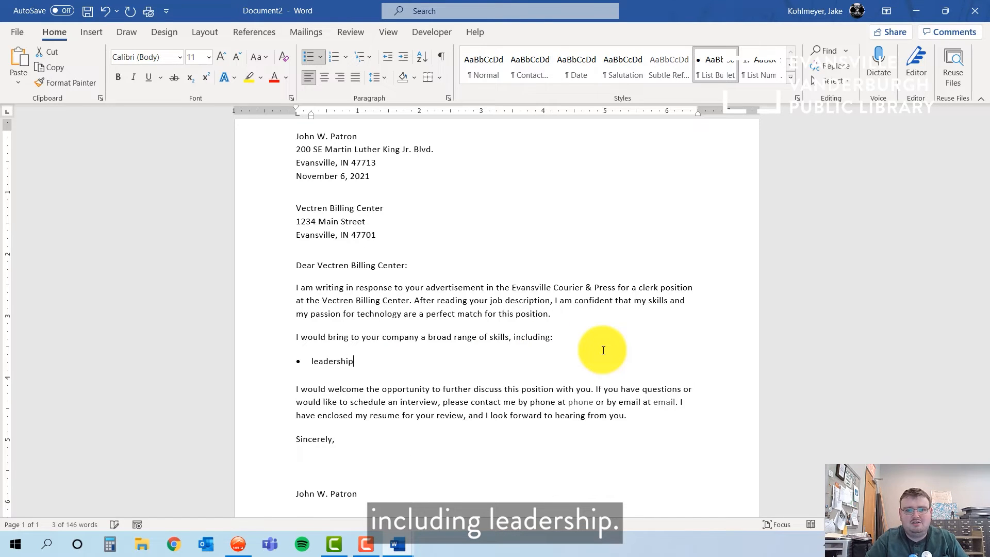
pyautogui.press('Return')
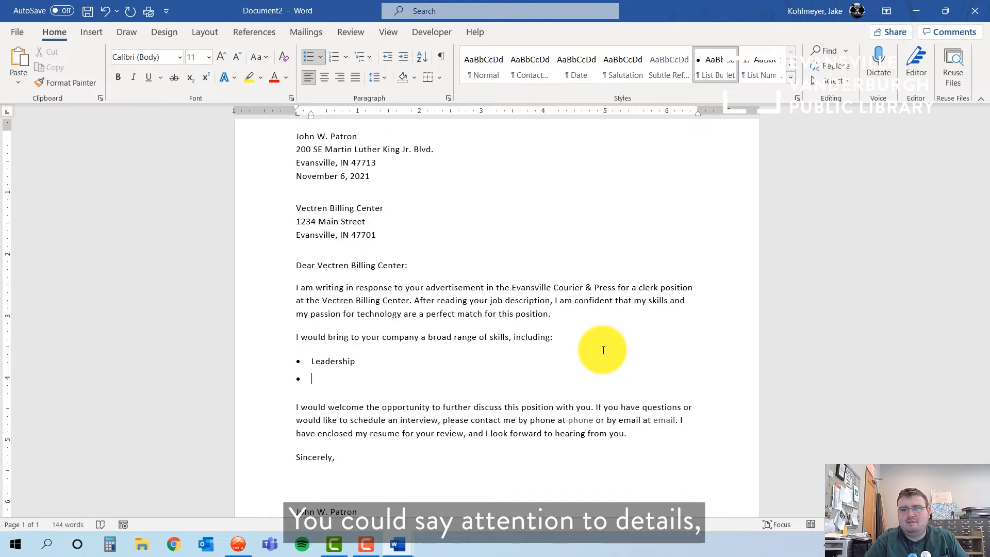
pyautogui.write('At')
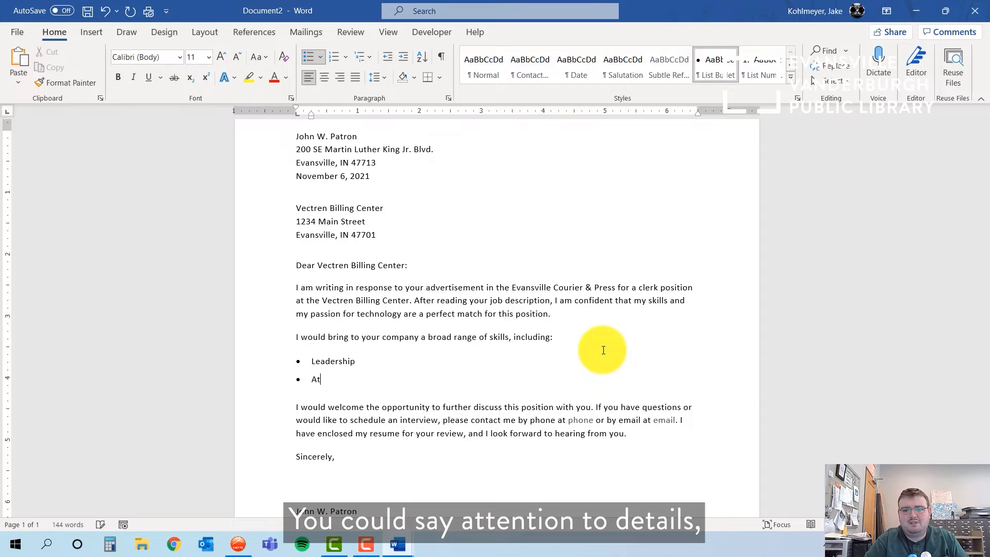
pyautogui.write('tention to details')
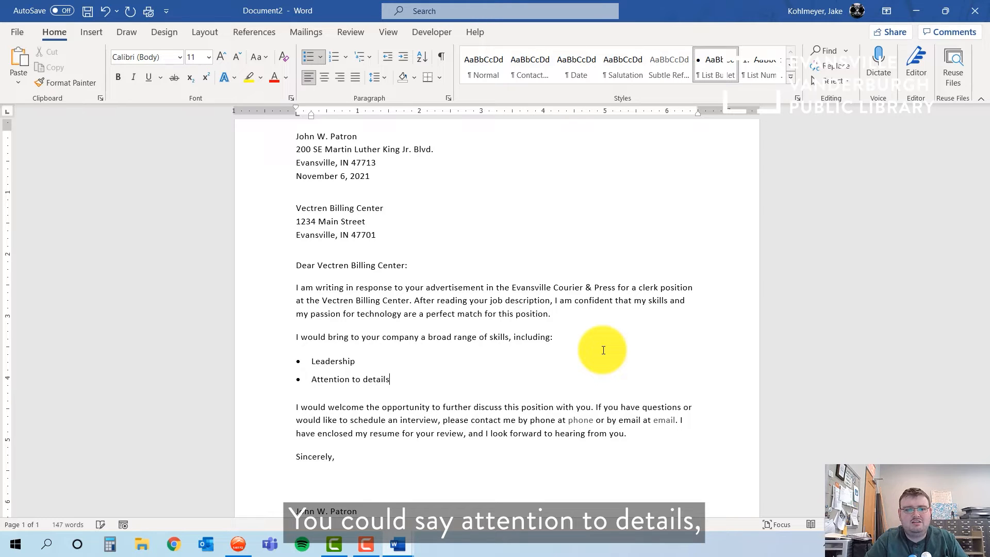
# Add a third skill bullet and correct its misspelled word to the suggested spelling "Punctuality"
pyautogui.press('Return')
pyautogui.write('Punctuatility')
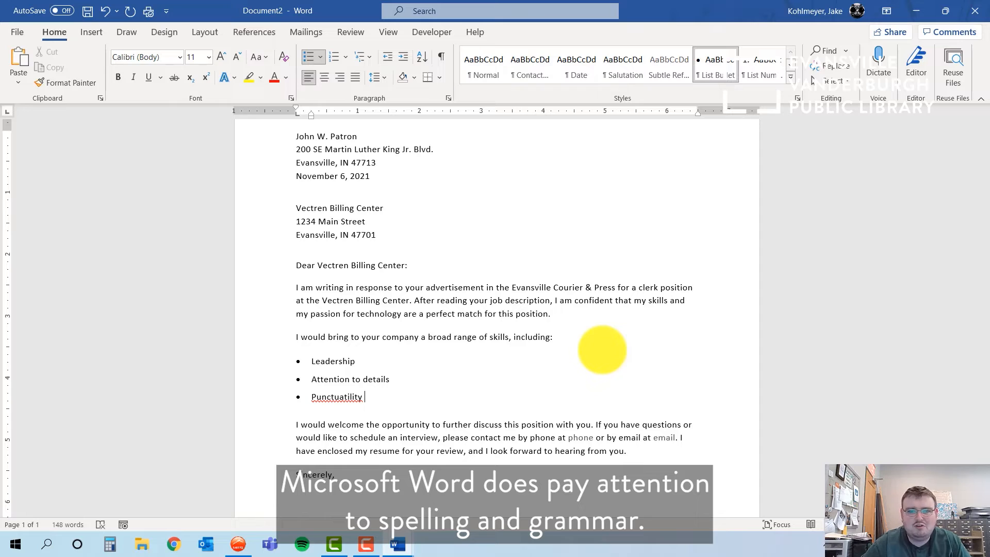
pyautogui.rightClick(353, 397)
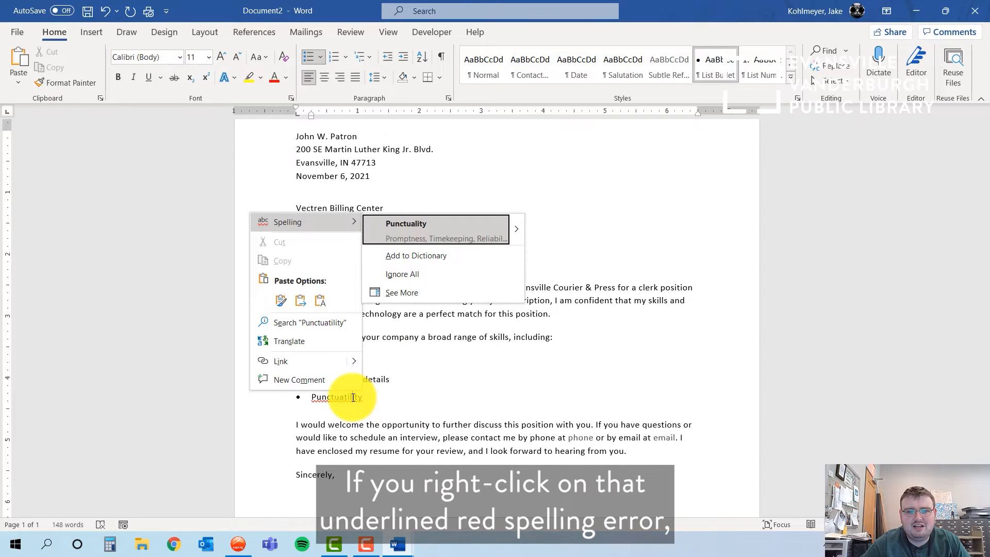
pyautogui.click(454, 225)
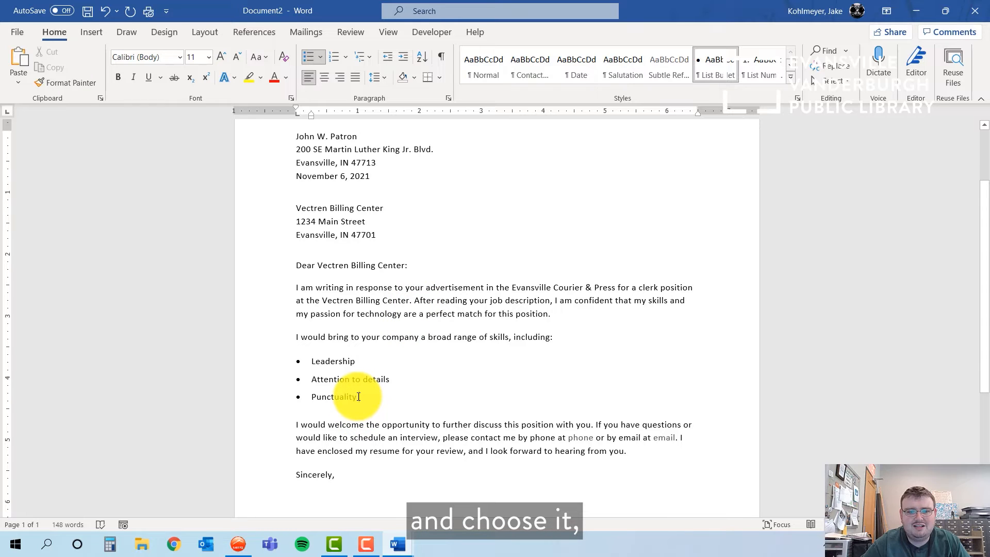
# Review the whole letter, including the closing paragraph, the signature space and the Enclosure line
pyautogui.scroll(-1, 359, 396)
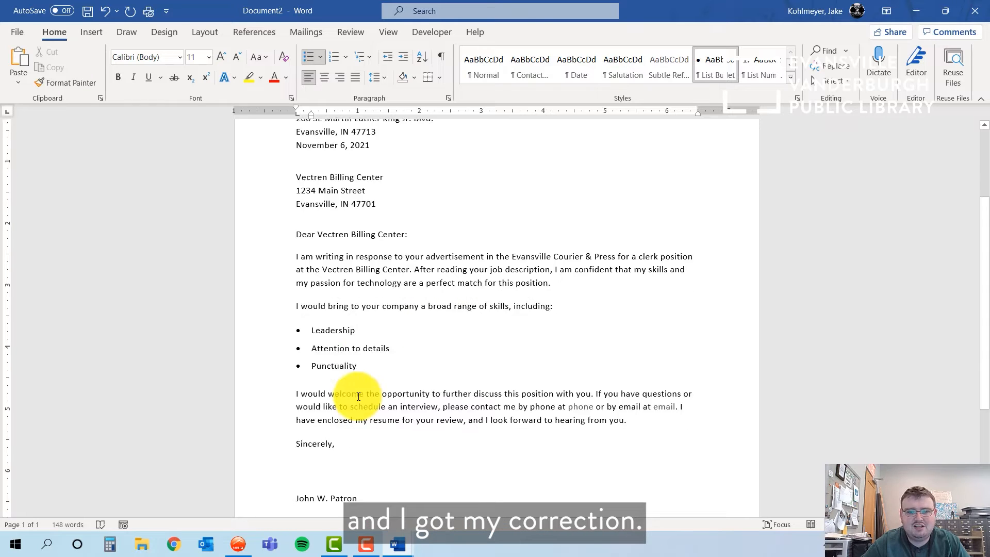
pyautogui.scroll(-3, 357, 398)
pyautogui.scroll(-1, 360, 424)
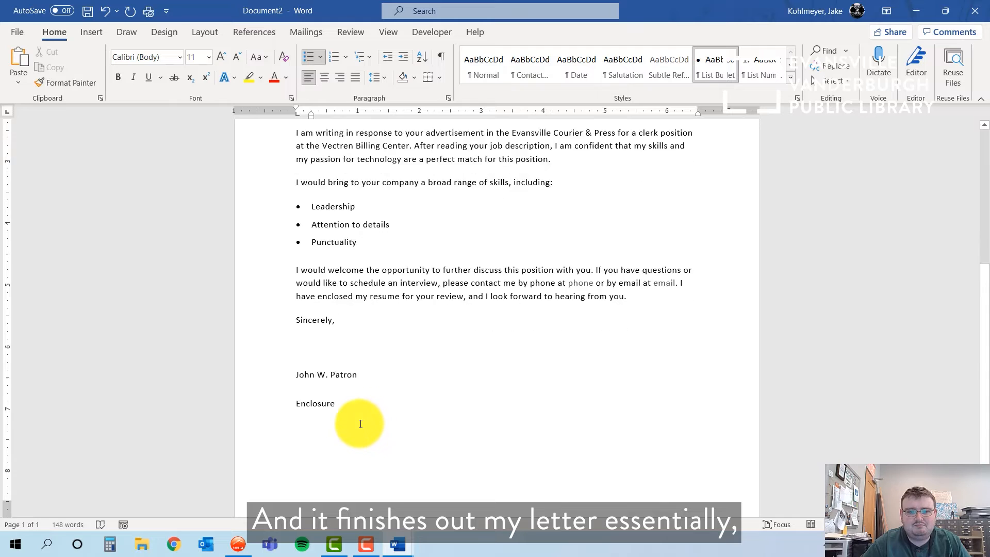
pyautogui.scroll(4, 332, 353)
pyautogui.scroll(2, 333, 353)
pyautogui.scroll(-1, 333, 354)
pyautogui.scroll(-4, 333, 353)
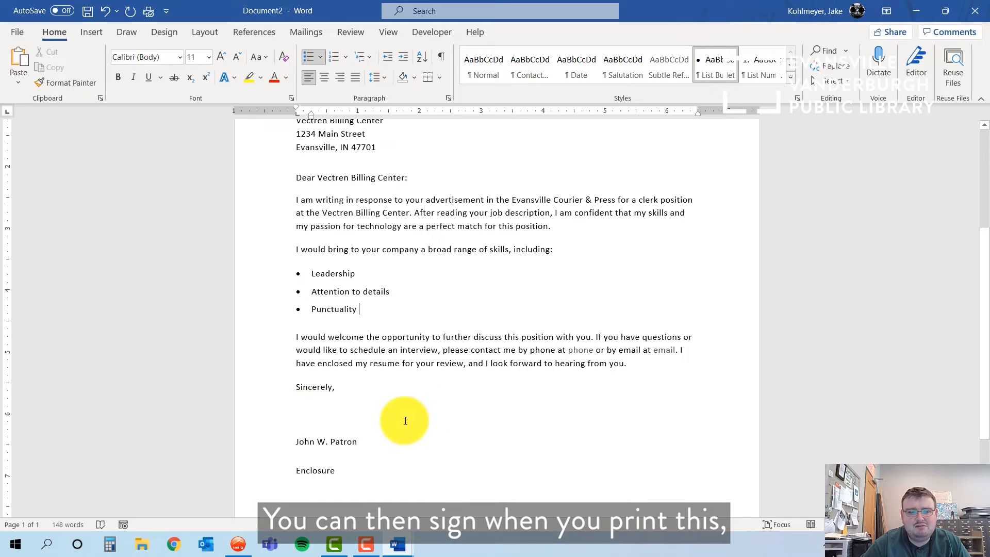
pyautogui.scroll(-4, 307, 467)
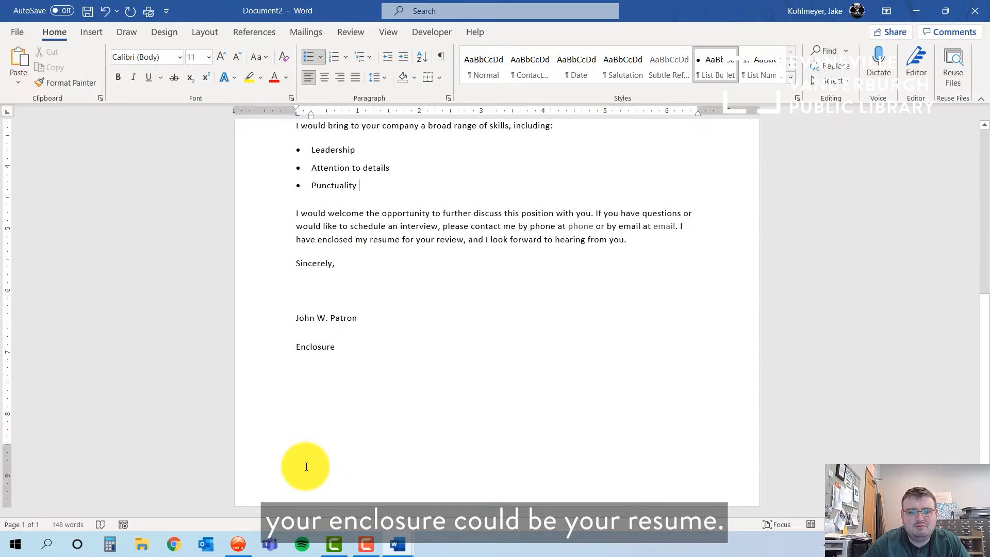
pyautogui.scroll(10, 306, 467)
pyautogui.scroll(-3, 306, 467)
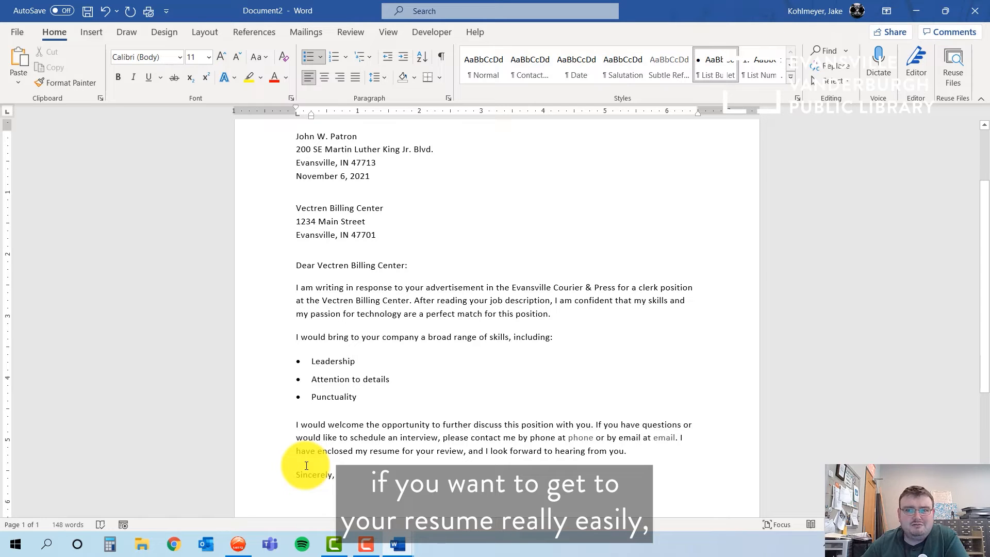
pyautogui.scroll(3, 307, 465)
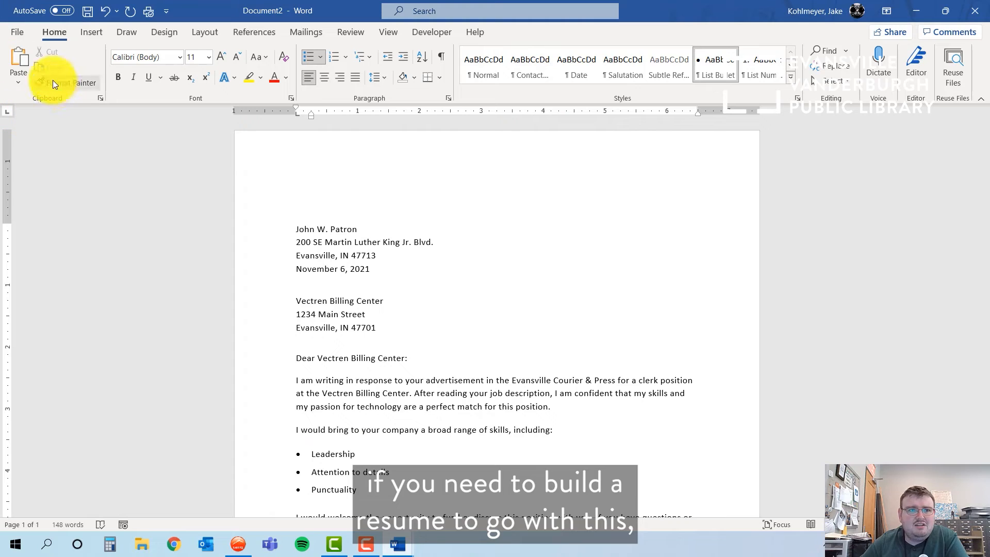
# Create a new document from the "Polished resume, designed by MOO" template
pyautogui.click(24, 32)
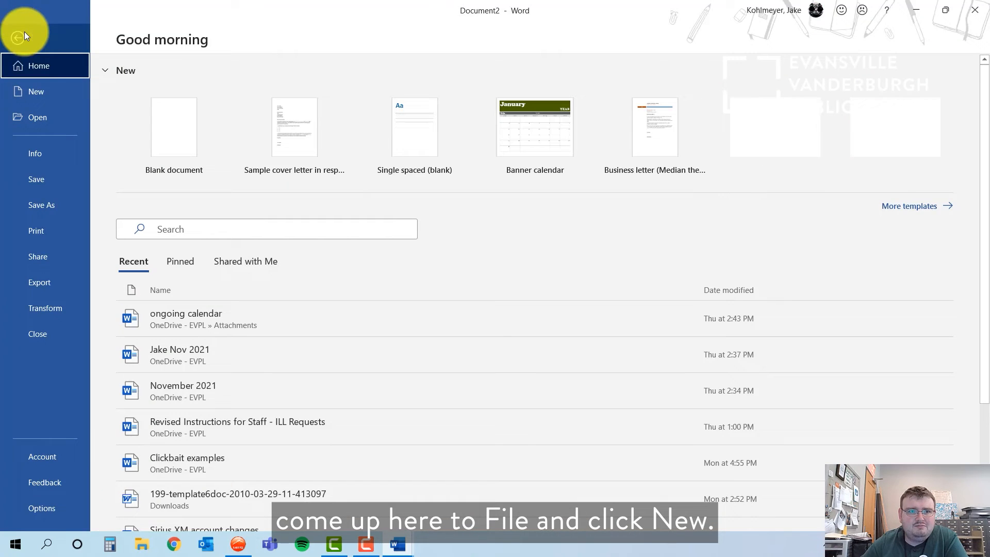
pyautogui.click(43, 86)
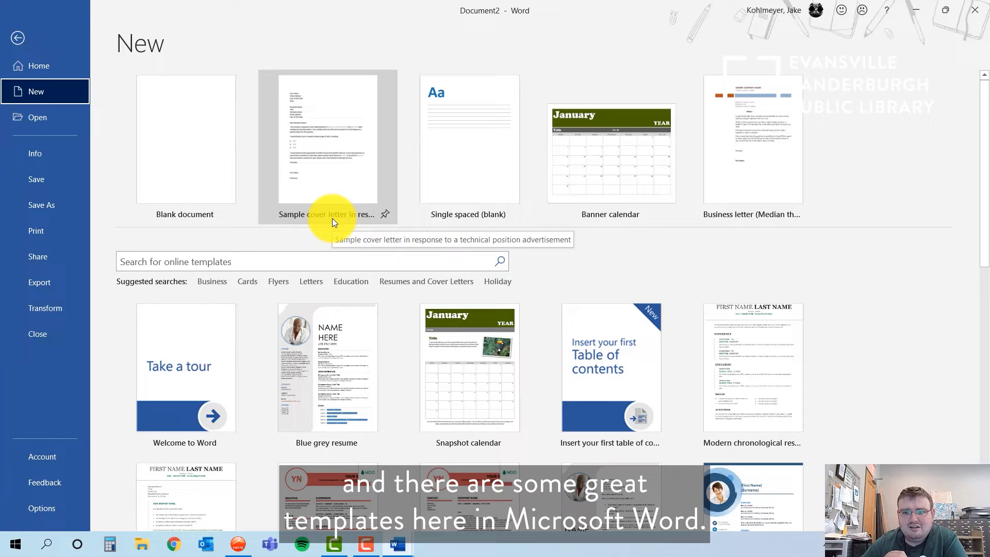
pyautogui.scroll(-3, 332, 221)
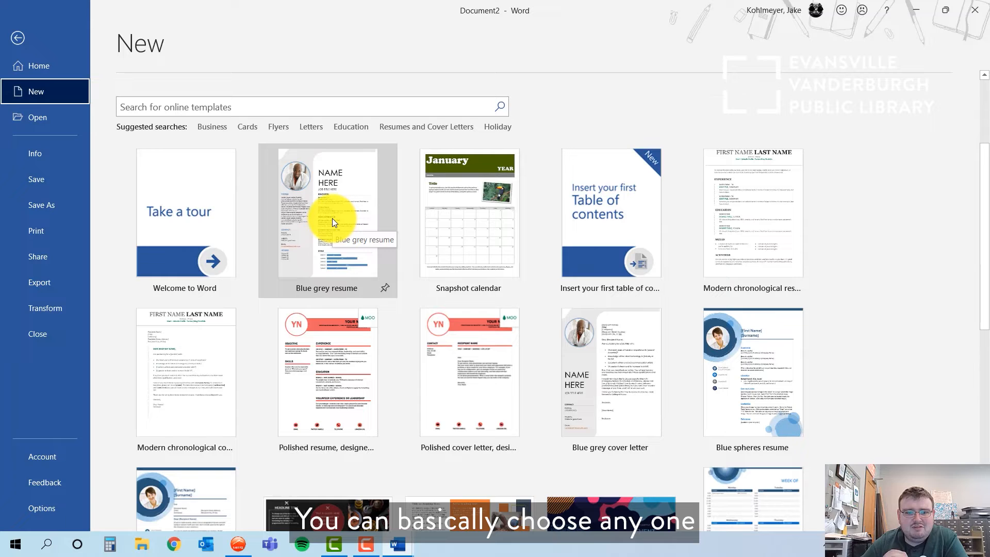
pyautogui.click(351, 371)
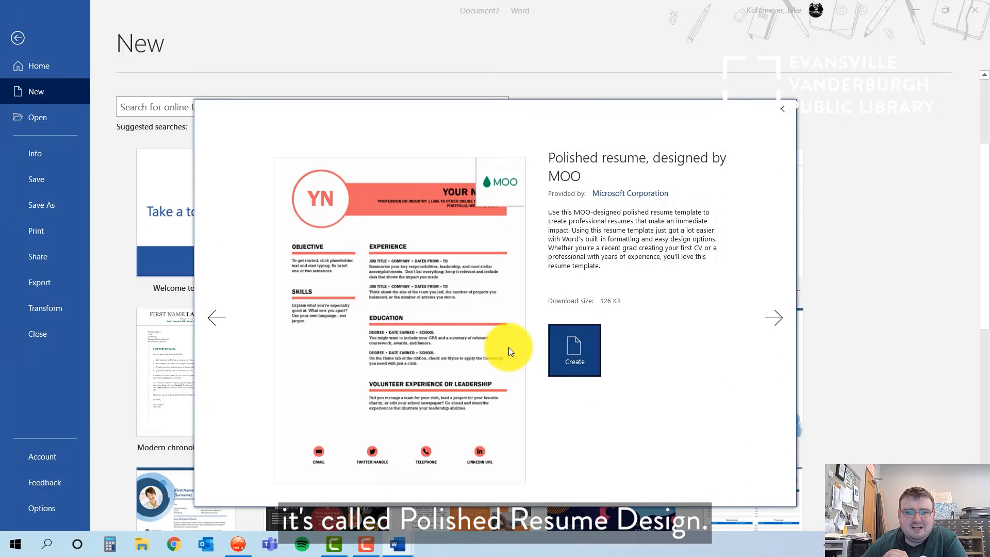
pyautogui.click(579, 345)
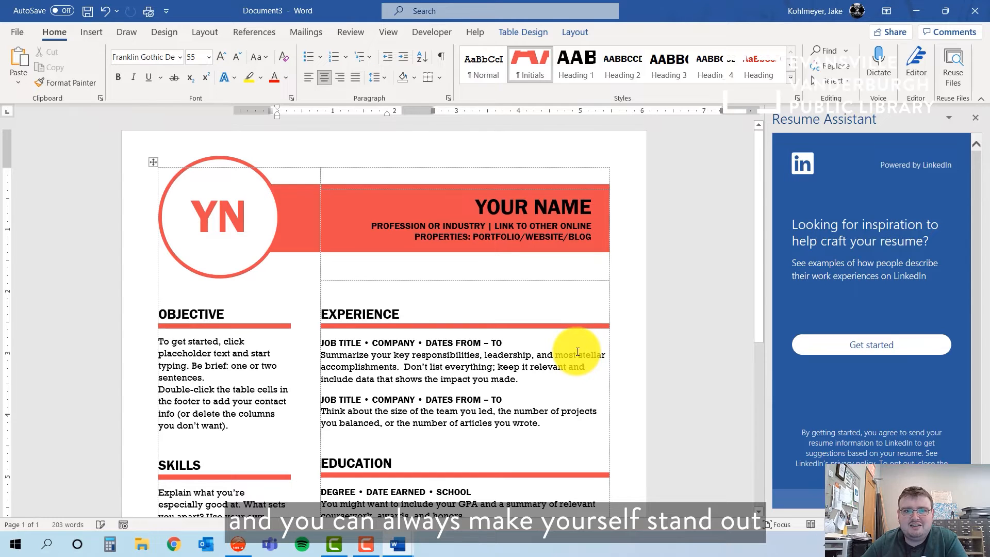
# Replace the Your Name placeholder in the resume heading with the applicant's full name
pyautogui.click(508, 205)
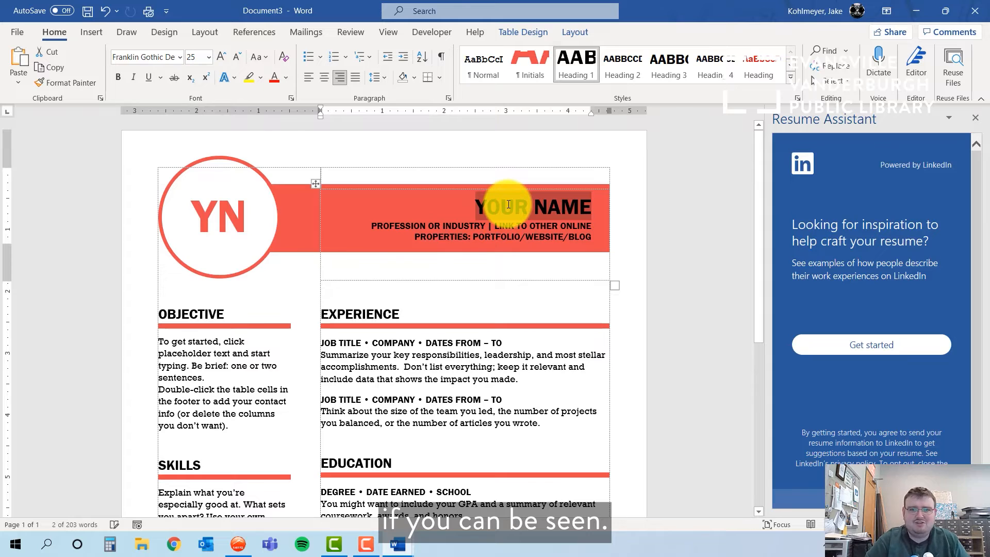
pyautogui.write('JOHN P')
pyautogui.write('ATRON')
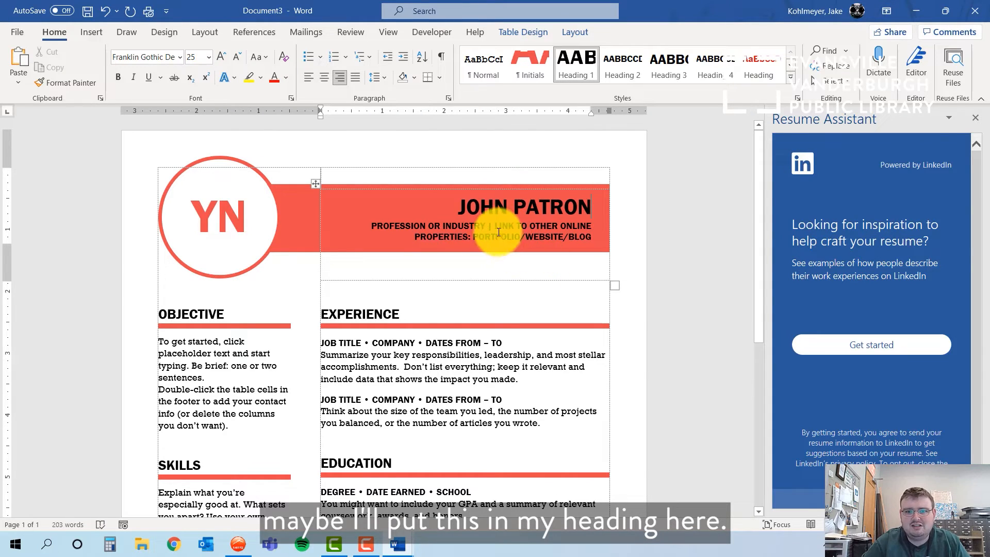
# Examine the resume's profession, online link, objective and experience placeholders and the contact fields in the footer
pyautogui.click(463, 226)
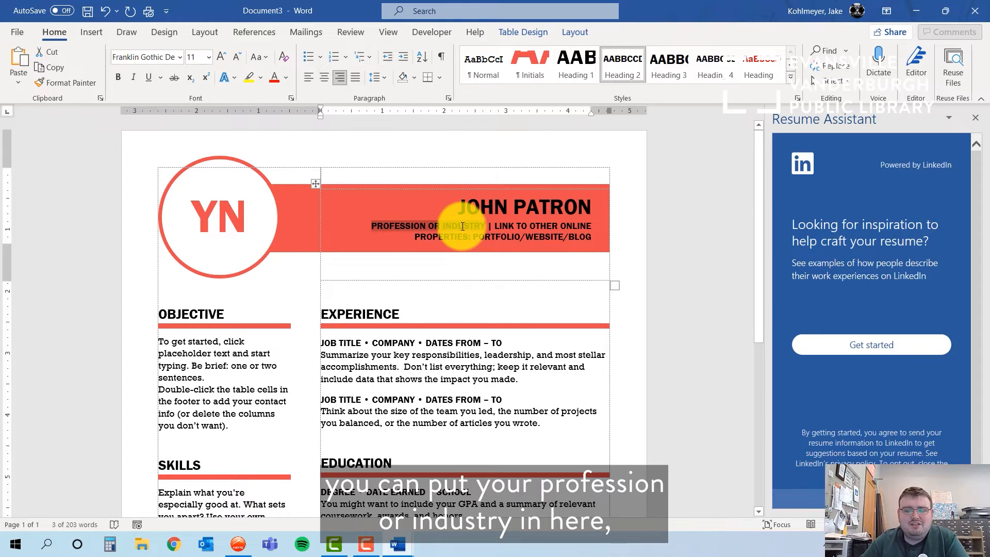
pyautogui.click(559, 229)
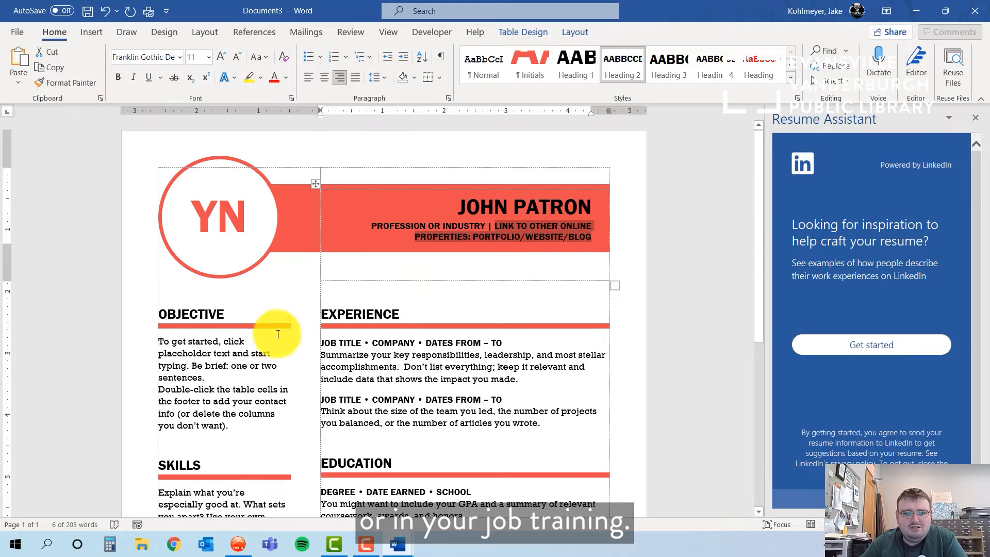
pyautogui.click(221, 361)
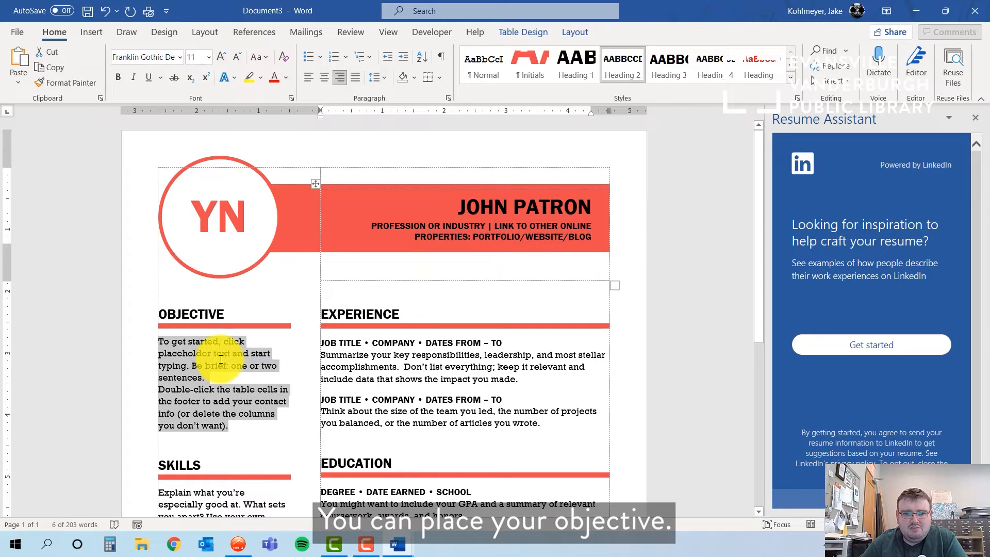
pyautogui.click(407, 350)
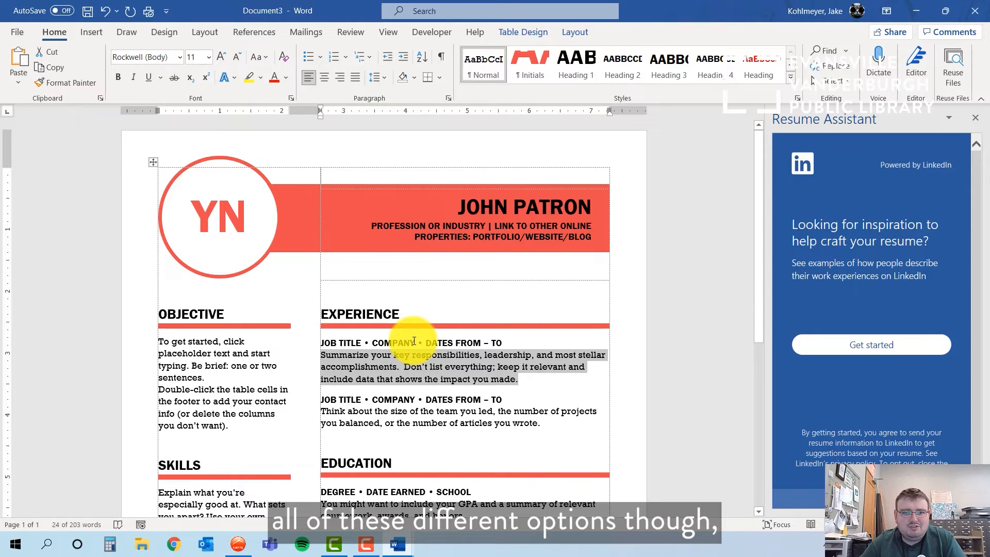
pyautogui.scroll(-10, 414, 341)
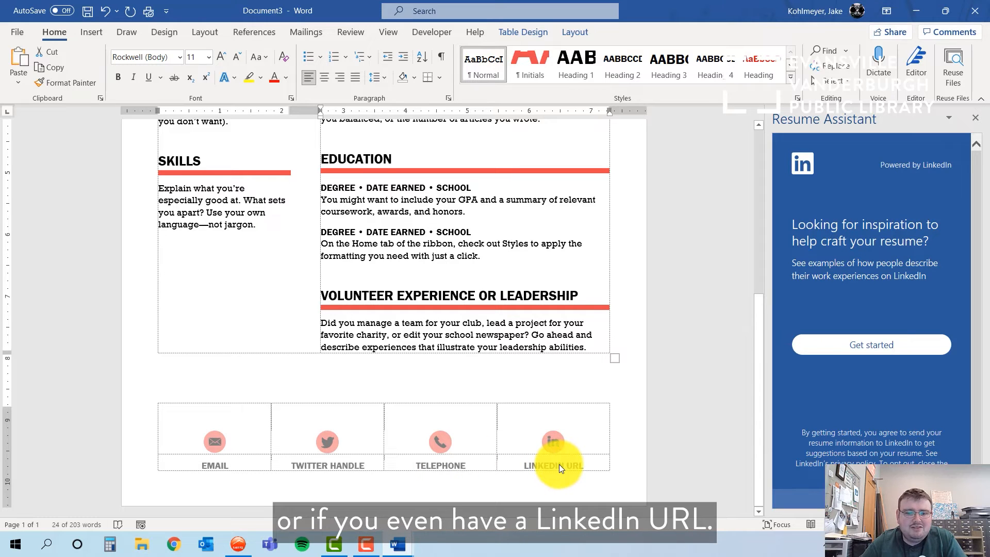
# Preview how the whole resume will print, and return to the document
pyautogui.scroll(6, 559, 464)
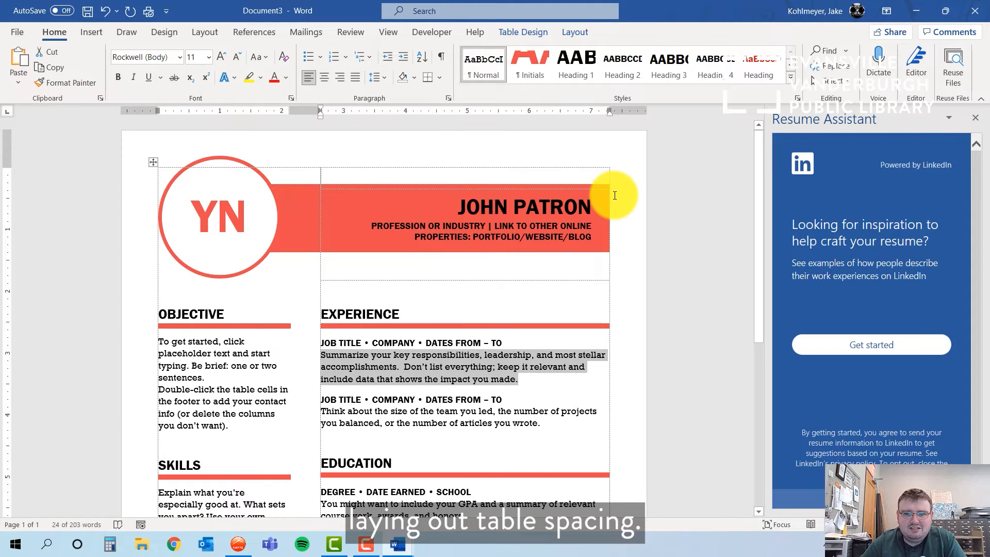
pyautogui.click(13, 31)
pyautogui.click(35, 229)
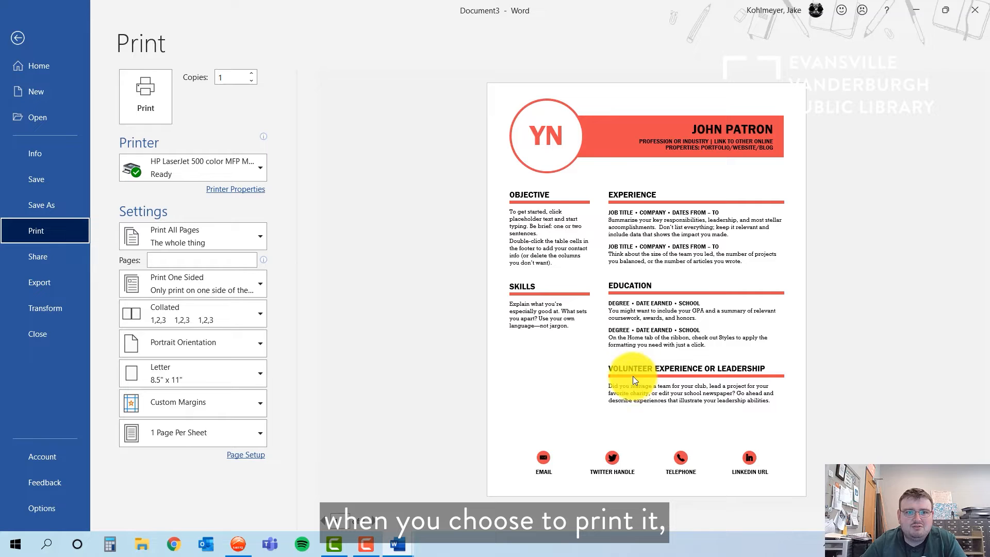
pyautogui.click(10, 35)
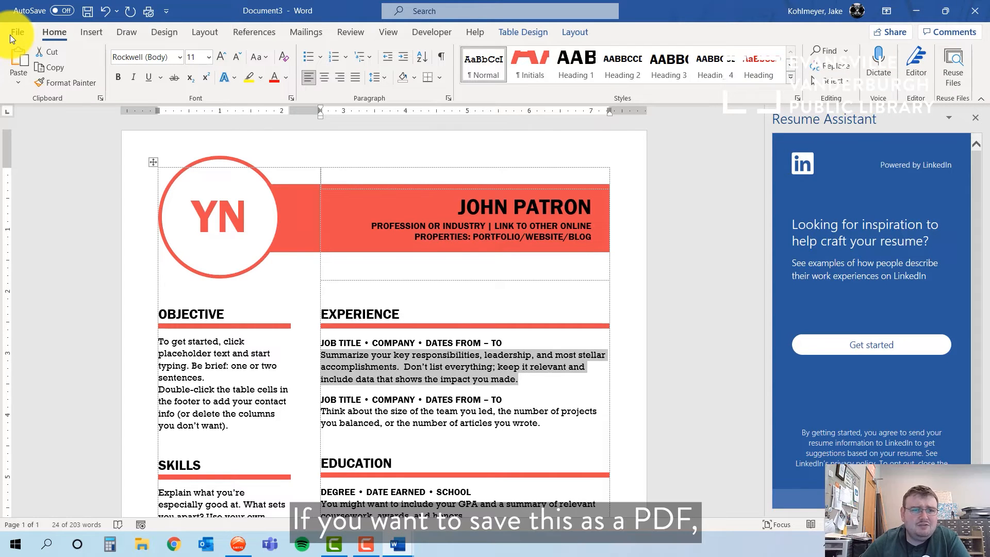
# Examine the option for exporting the resume as a PDF/XPS document, and return to the document
pyautogui.click(11, 35)
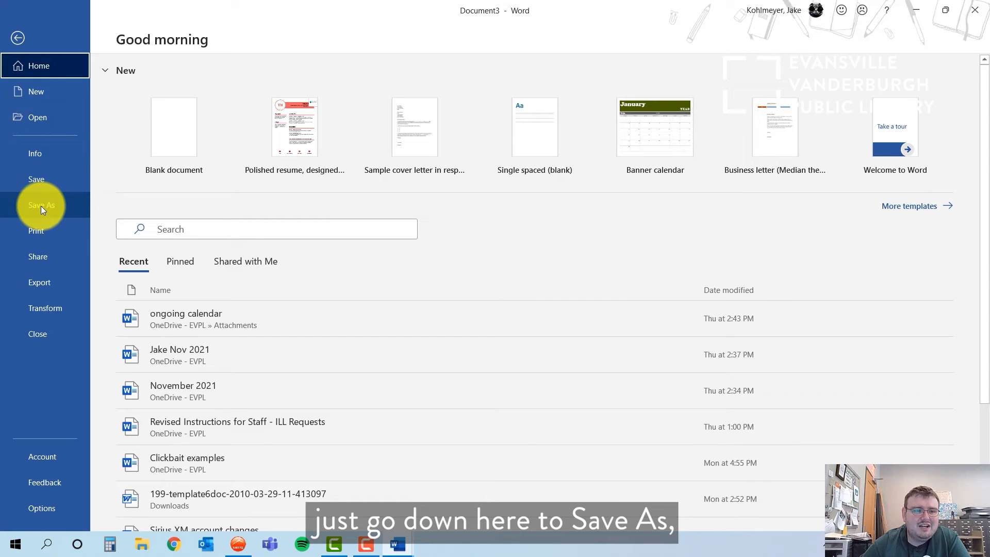
pyautogui.click(38, 279)
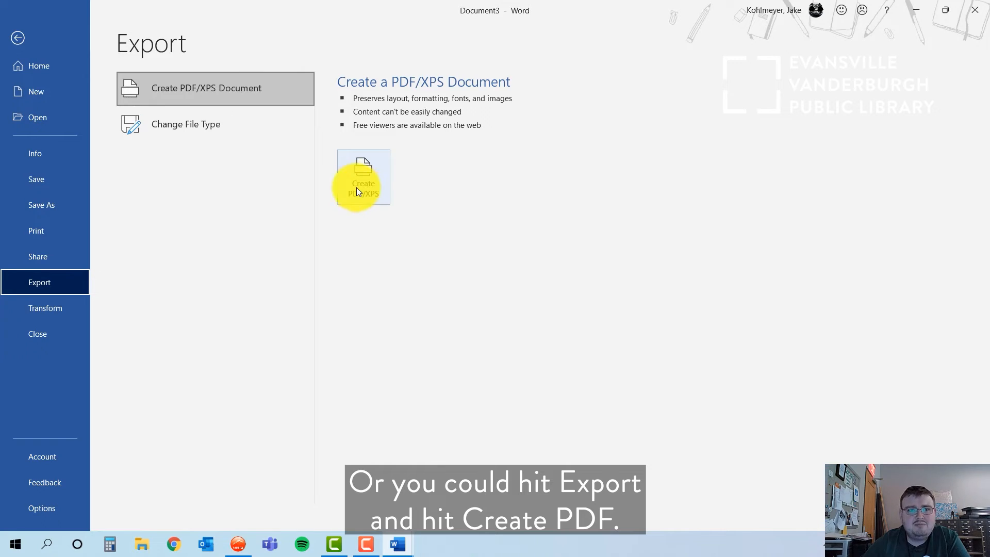
pyautogui.click(15, 38)
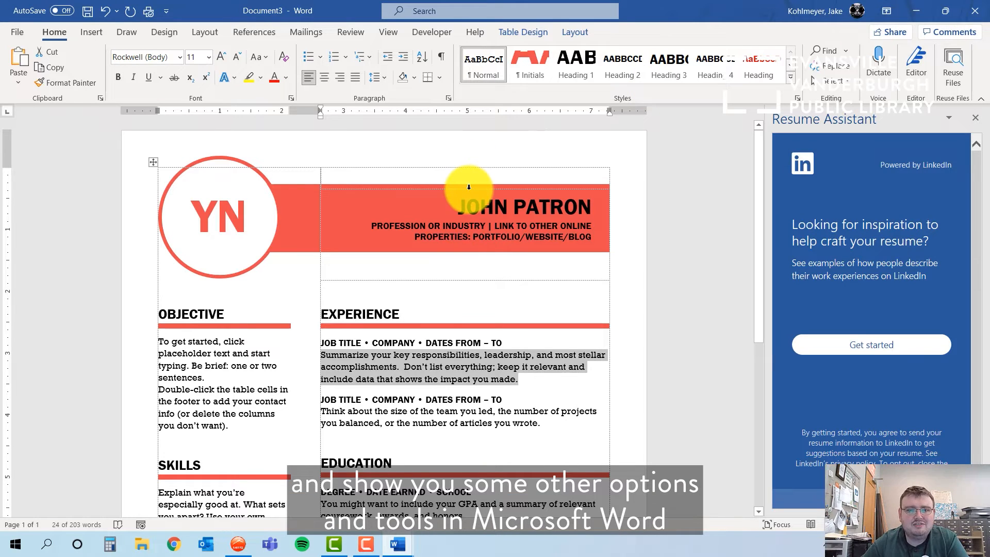
# Create a new blank document and look over the available document formatting designs
pyautogui.click(20, 33)
pyautogui.click(165, 135)
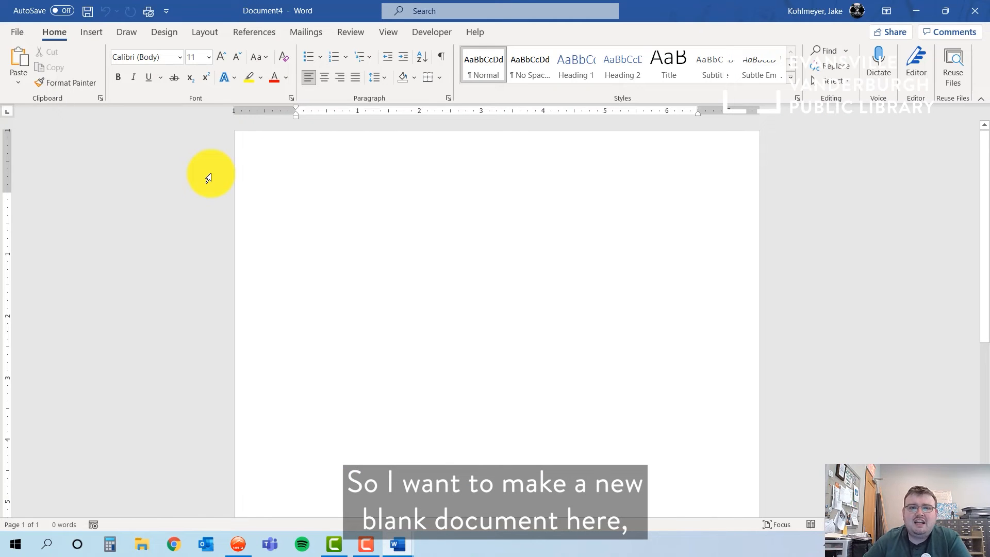
pyautogui.click(168, 35)
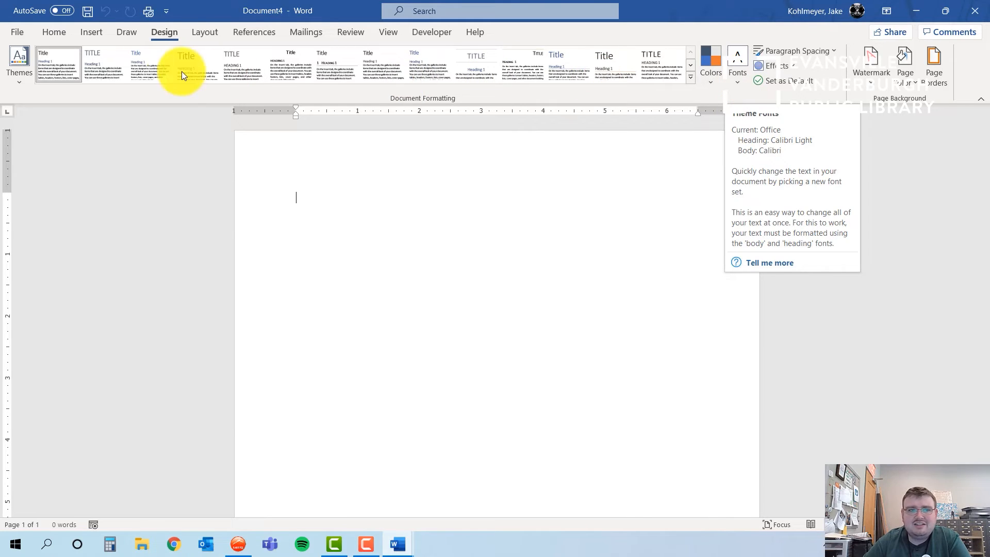
pyautogui.click(65, 34)
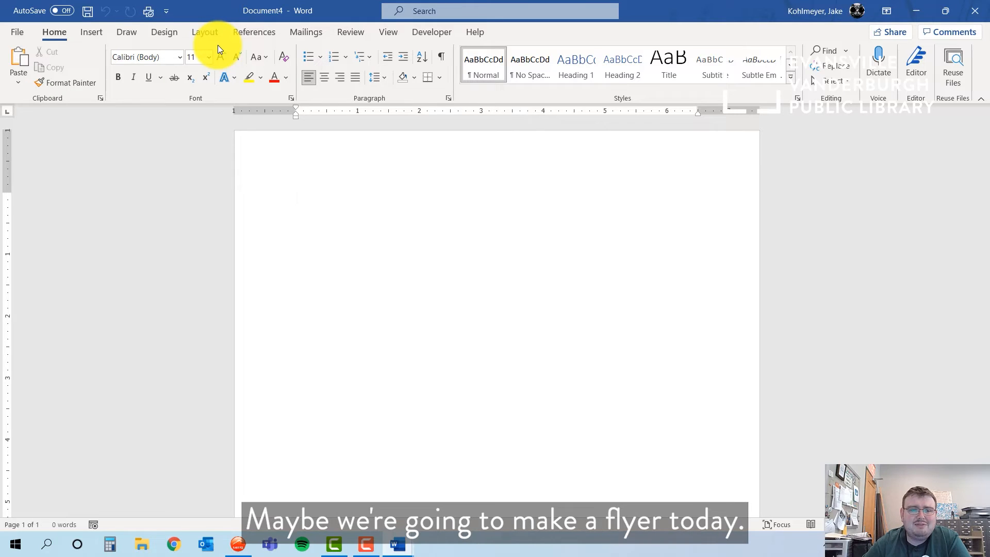
# Insert yellow and orange WordArt at the start of the page and enlarge its box to about 6.68" wide by 0.99" high
pyautogui.click(97, 35)
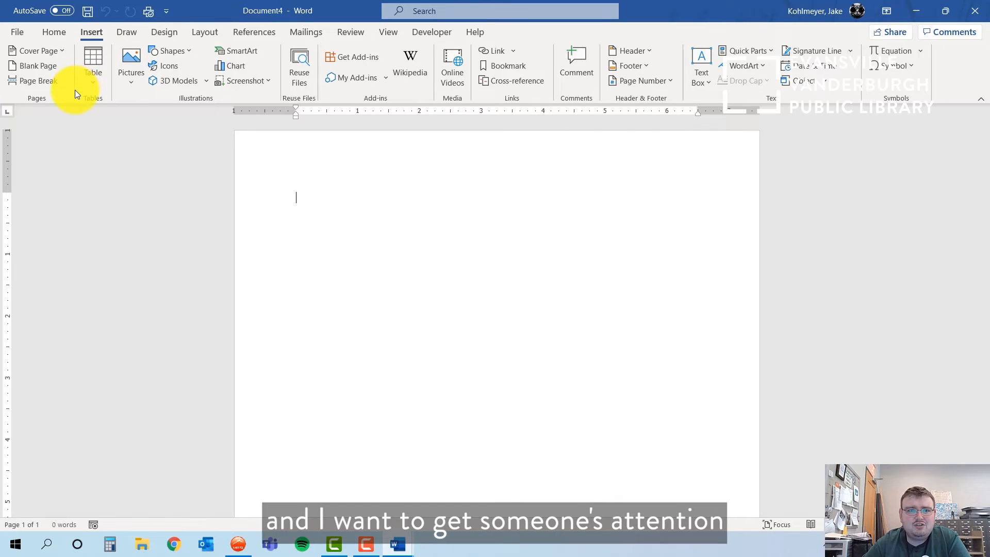
pyautogui.click(734, 66)
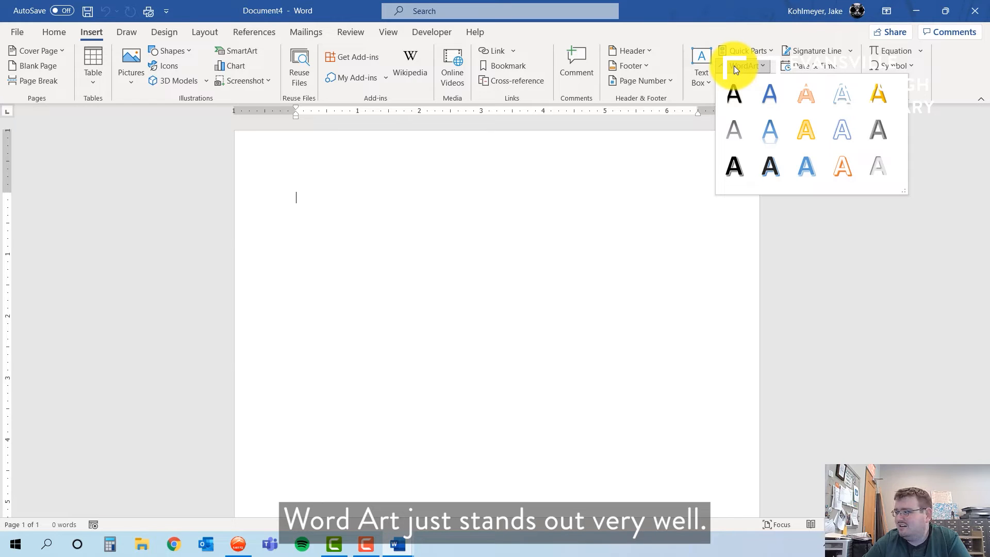
pyautogui.click(814, 135)
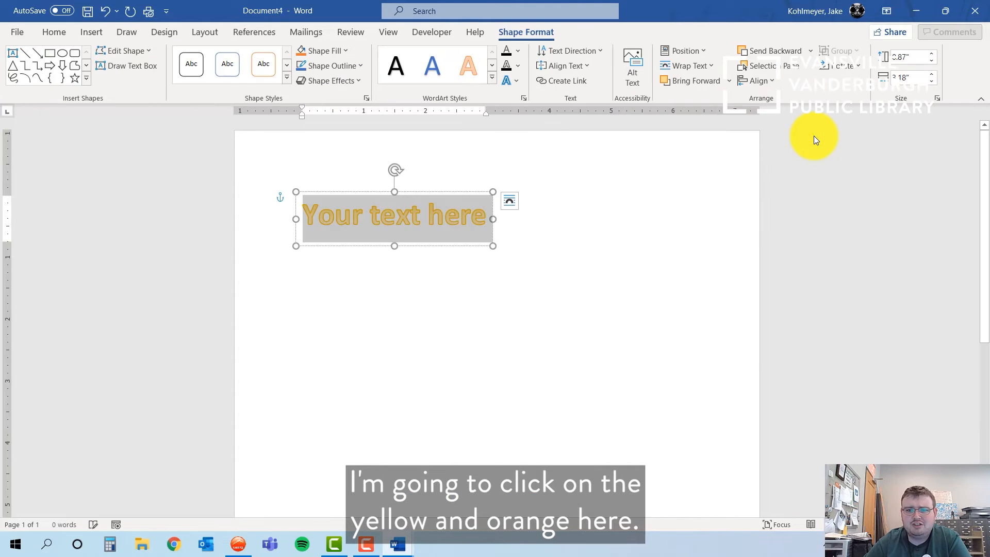
pyautogui.moveTo(492, 245); pyautogui.dragTo(709, 254)
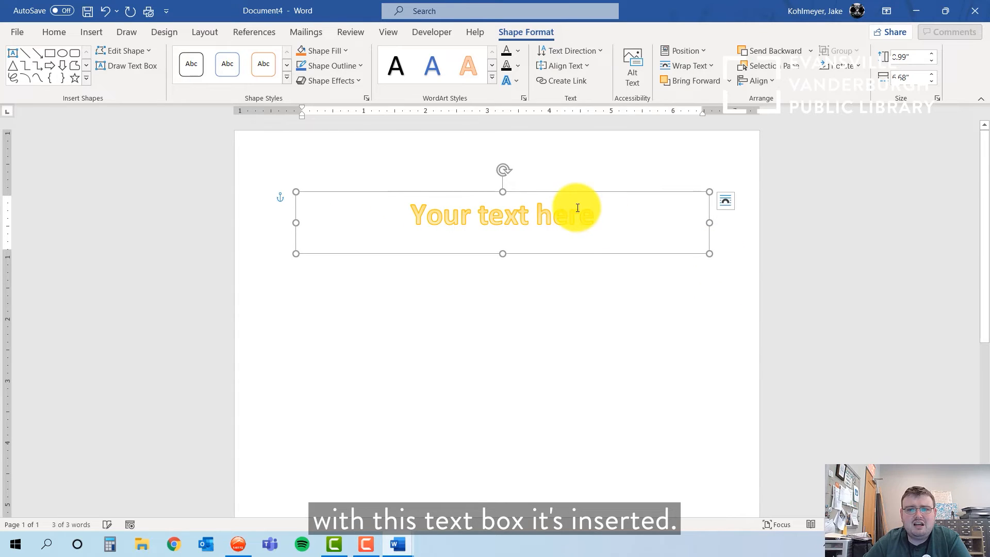
# Replace the WordArt's placeholder text with "Yard Sale"
pyautogui.click(577, 208)
pyautogui.tripleClick(578, 208)
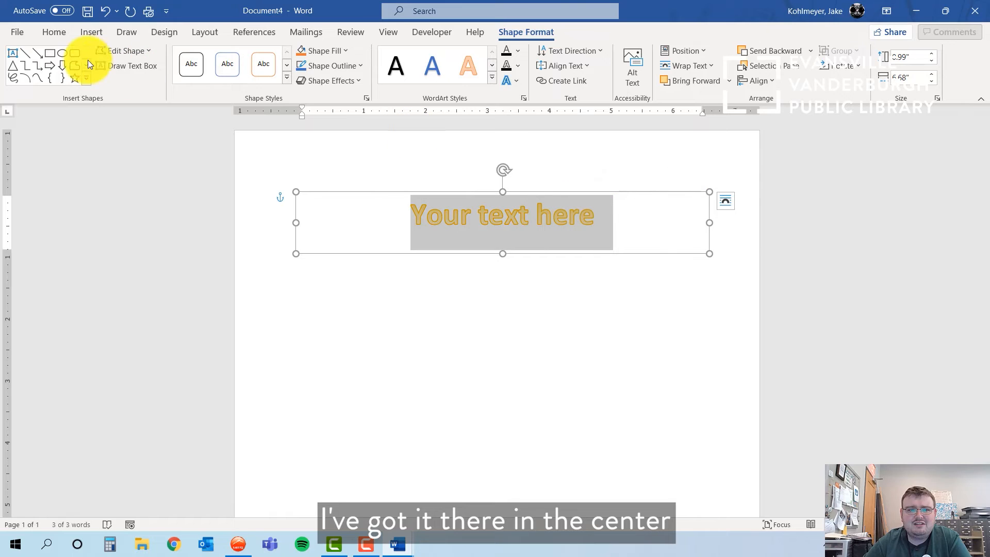
pyautogui.click(55, 32)
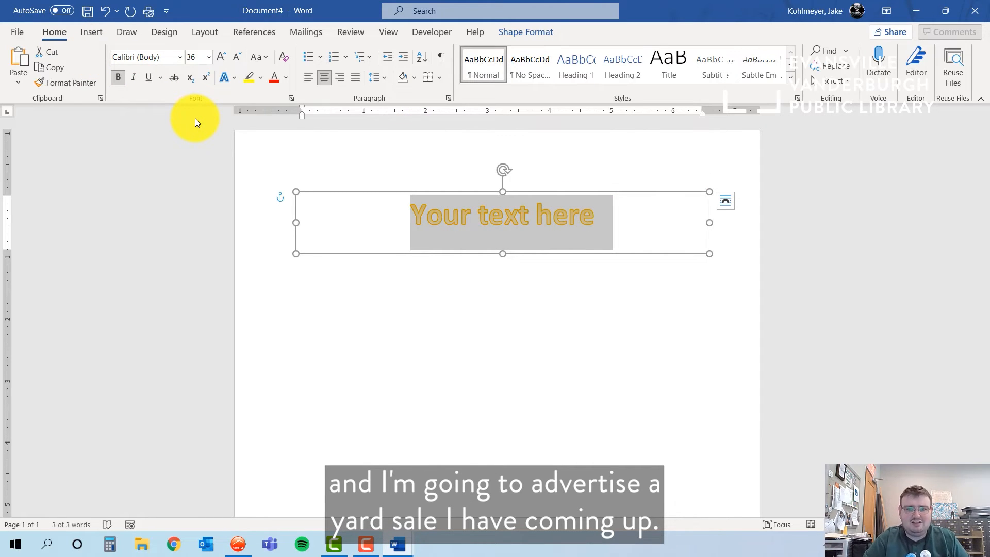
pyautogui.write('Yard Sale')
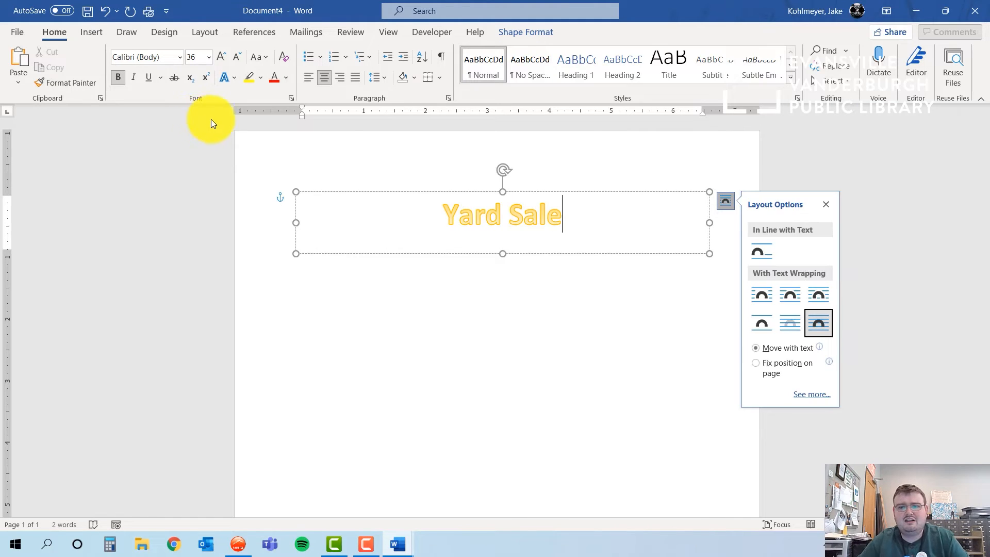
# Set the Yard Sale WordArt's font size to 72 and make its box taller to fit the whole text
pyautogui.moveTo(584, 217); pyautogui.dragTo(442, 210)
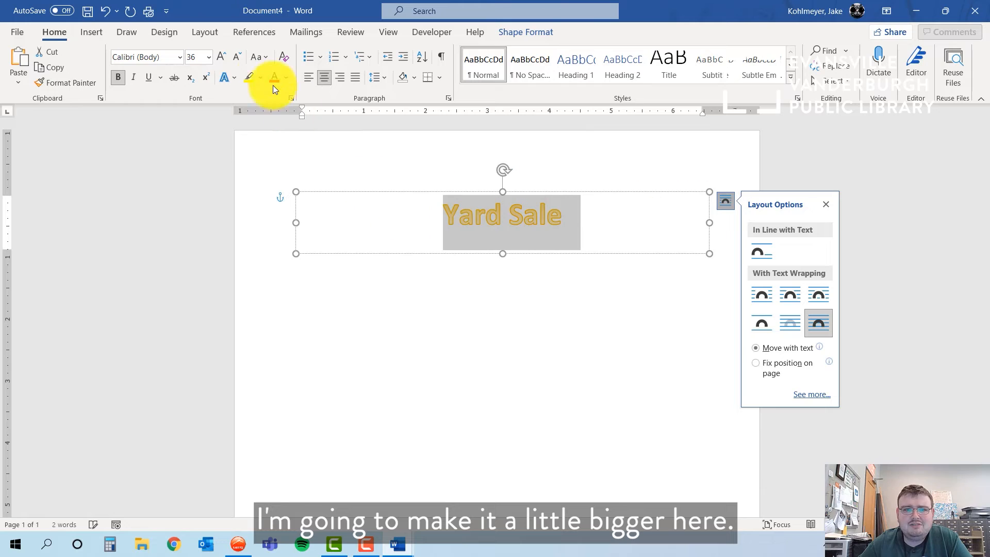
pyautogui.click(208, 58)
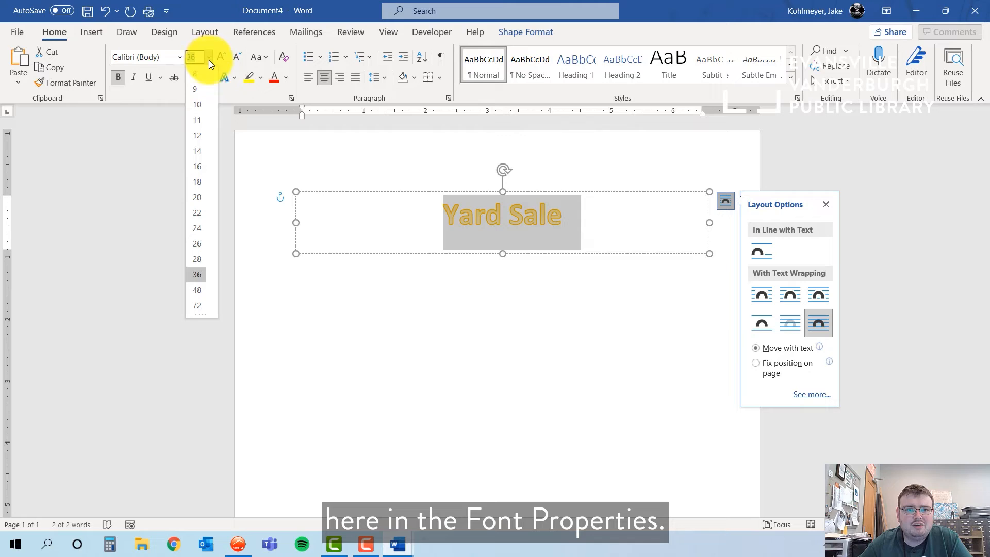
pyautogui.click(203, 305)
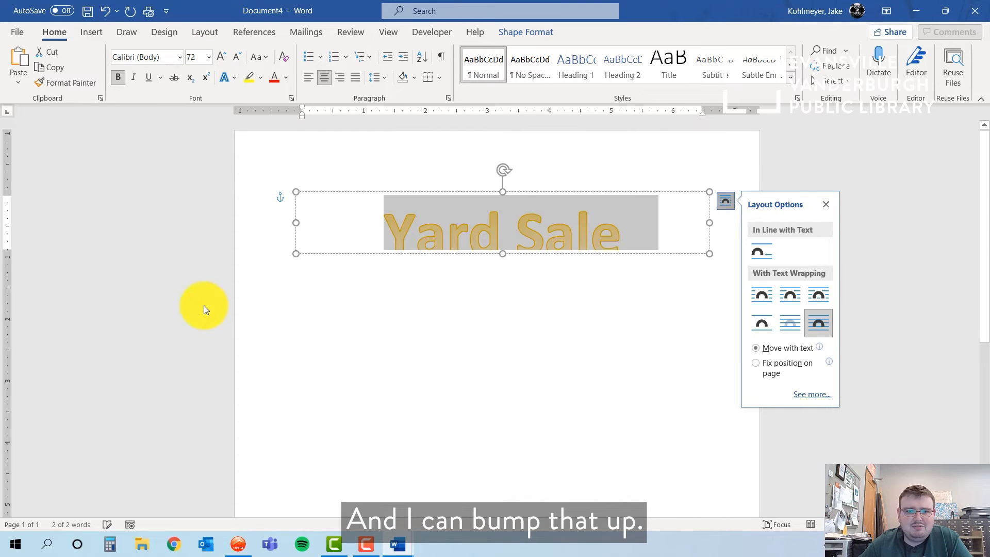
pyautogui.moveTo(498, 265); pyautogui.dragTo(492, 310)
# Set the font size of the whole Yard Sale heading to 90
pyautogui.doubleClick(484, 238)
pyautogui.moveTo(620, 243); pyautogui.dragTo(380, 243)
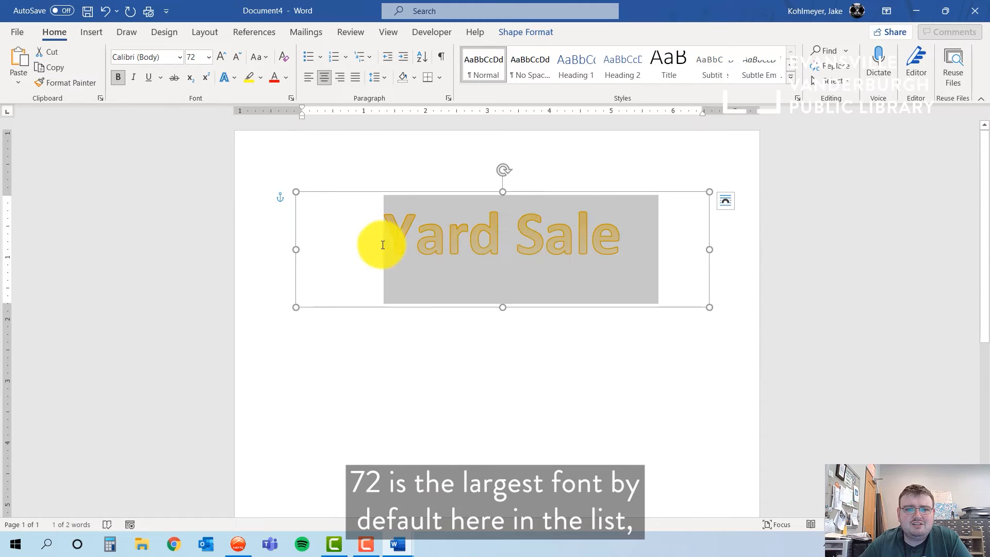
pyautogui.click(209, 57)
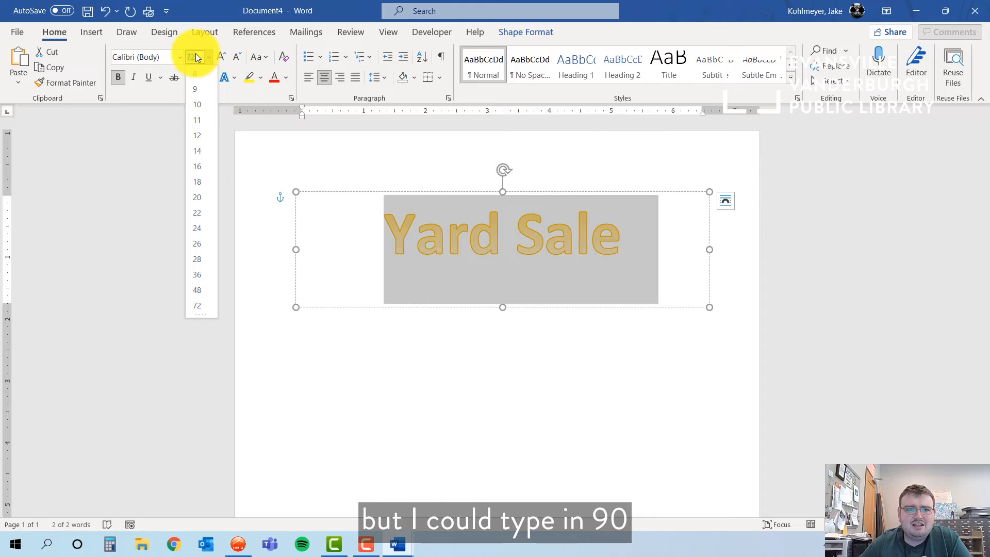
pyautogui.press('Num_Lock')
pyautogui.write('90')
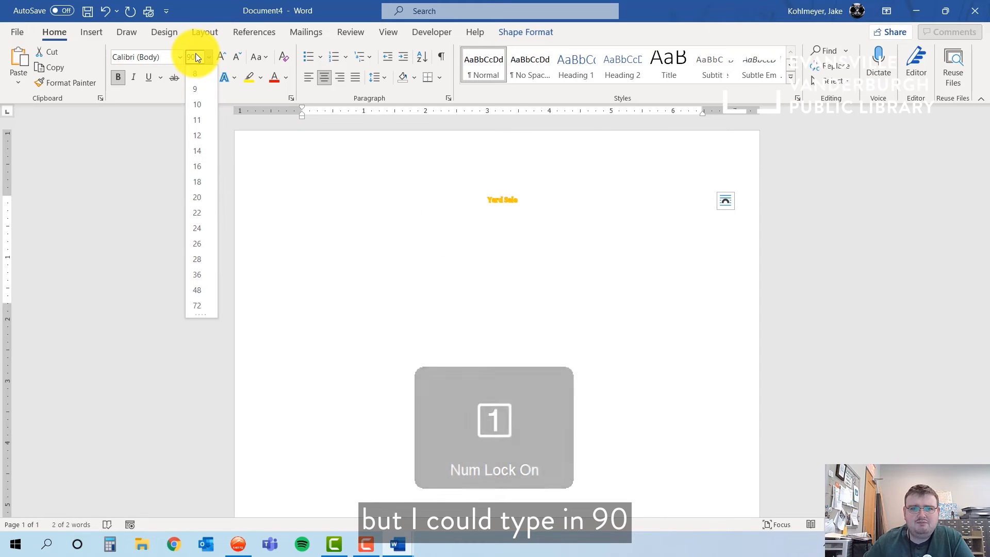
pyautogui.press('Return')
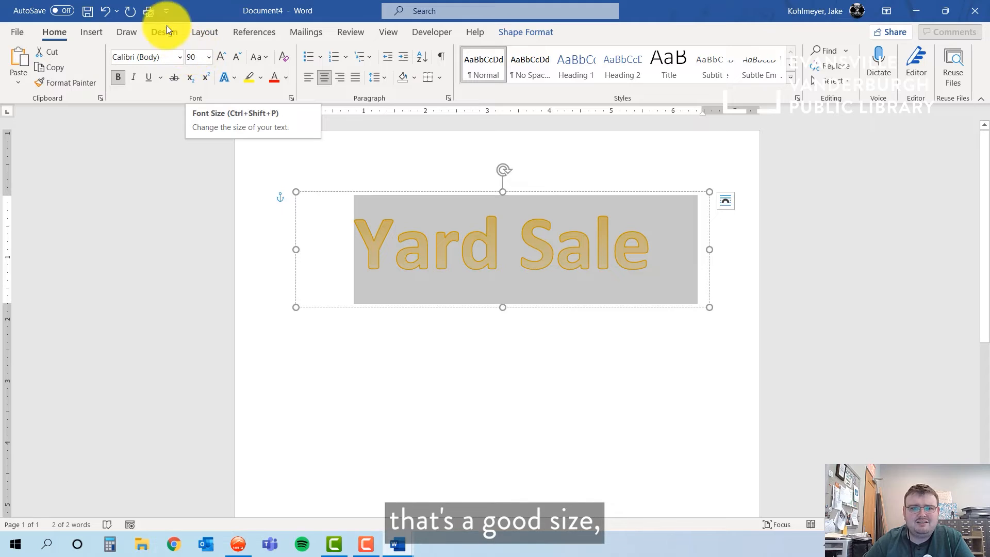
# Change the Yard Sale heading's font to Gill Sans MT and deselect the WordArt
pyautogui.click(179, 56)
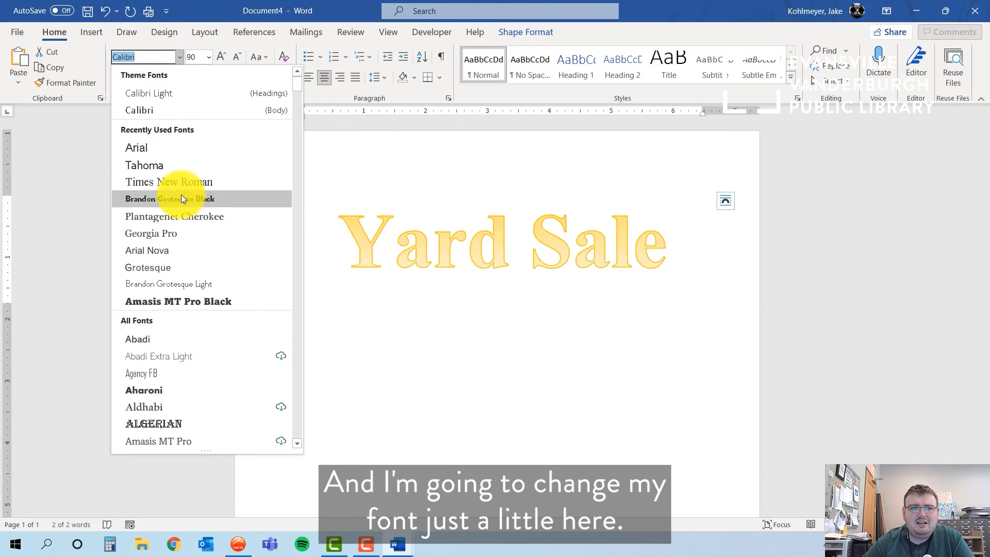
pyautogui.scroll(-3, 178, 309)
pyautogui.scroll(-1, 178, 319)
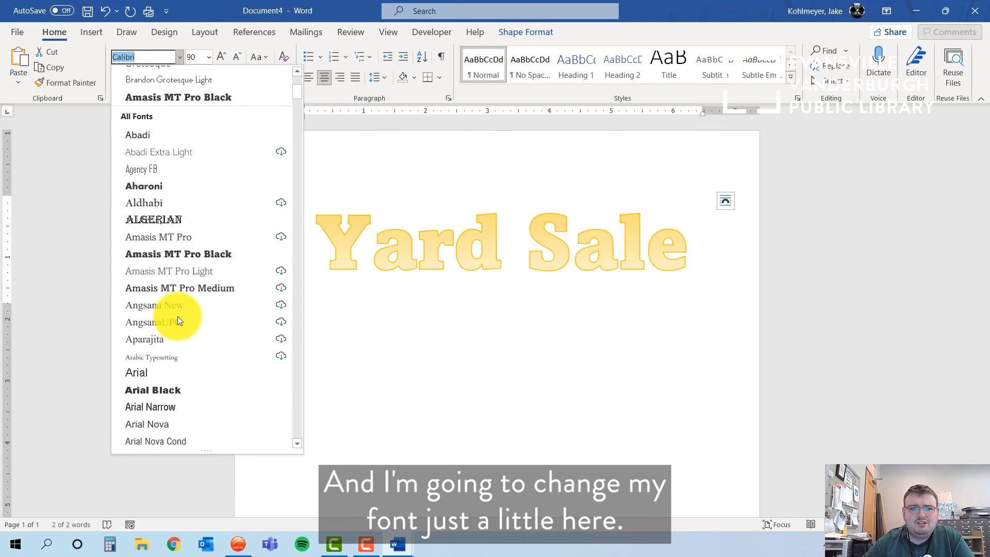
pyautogui.scroll(-20, 194, 253)
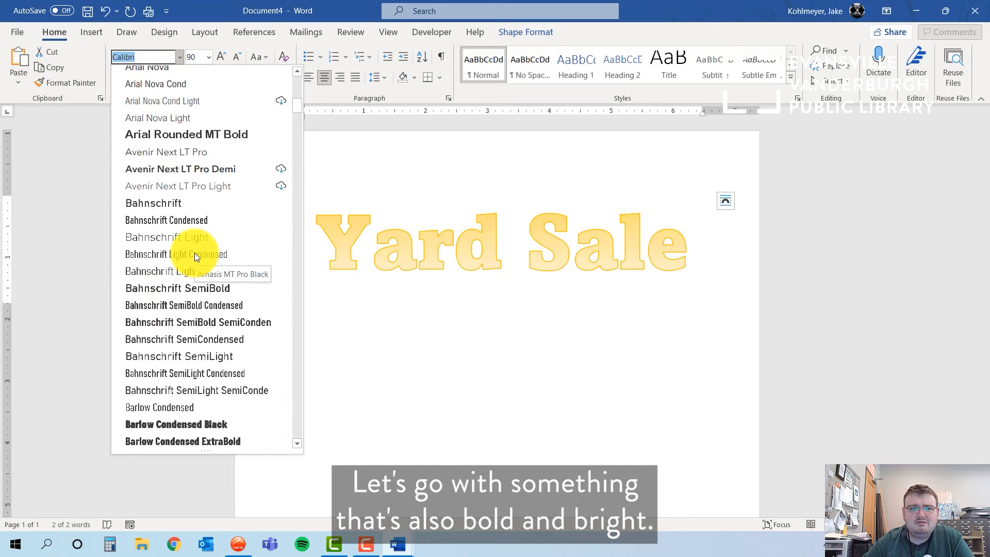
pyautogui.scroll(-20, 194, 253)
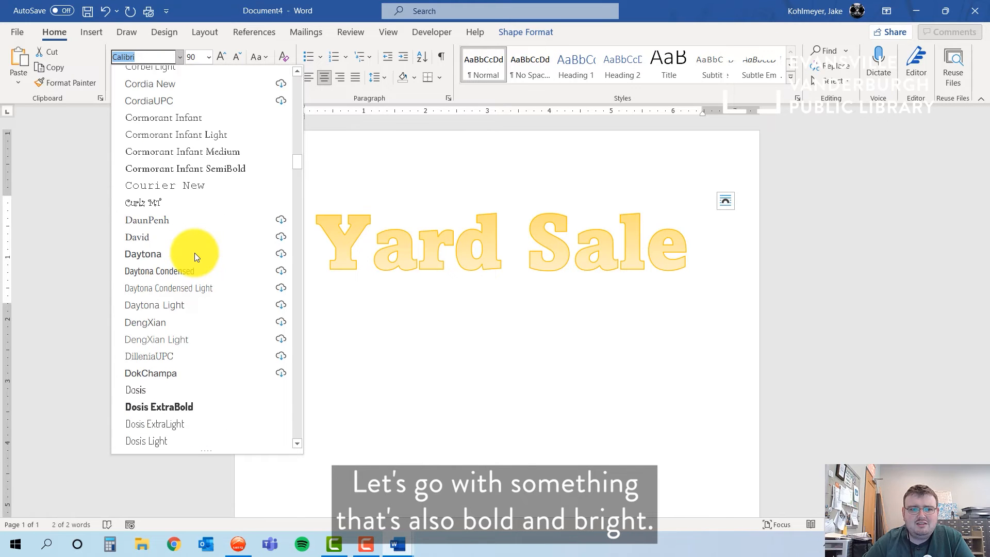
pyautogui.scroll(-5, 193, 253)
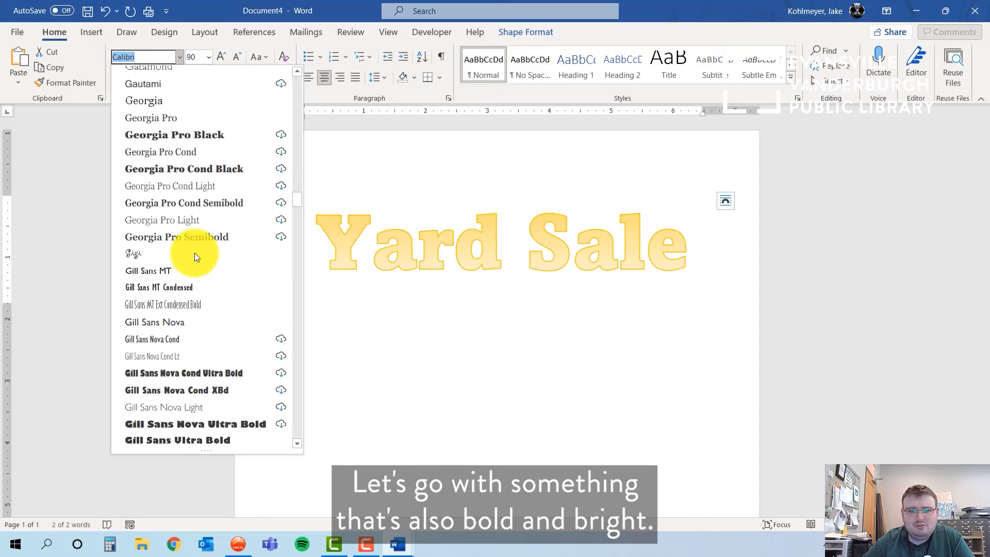
pyautogui.click(194, 271)
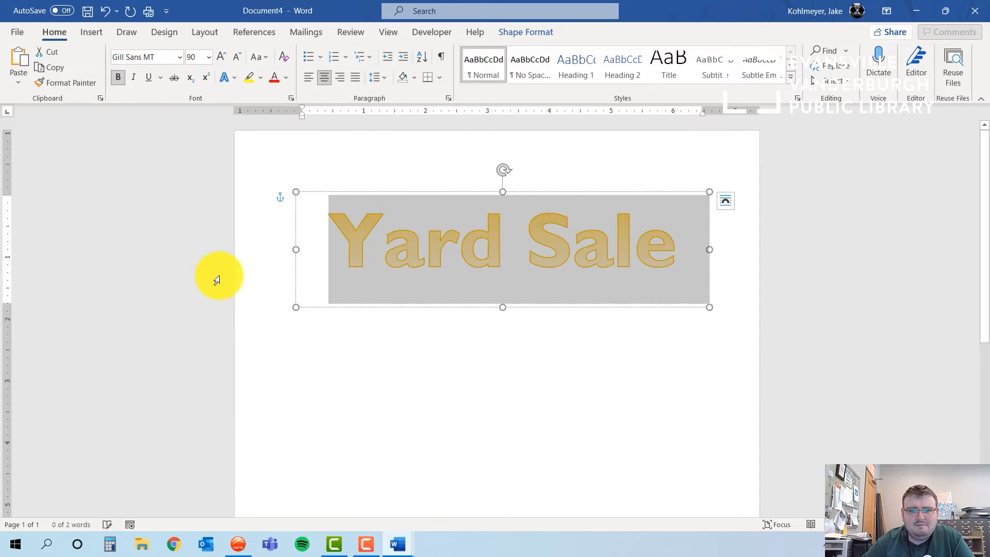
pyautogui.click(581, 359)
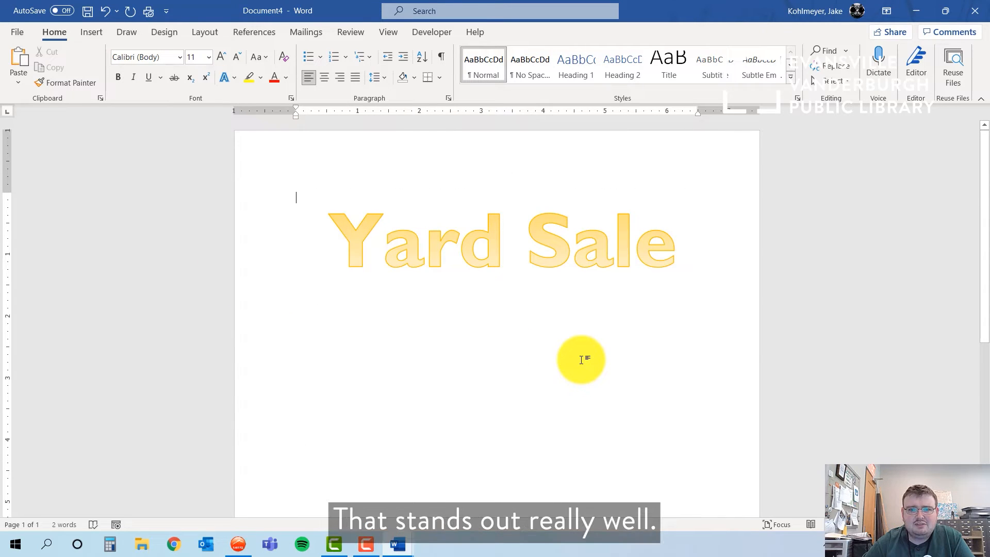
# Open the stock image library for inserting a picture, search its images for "yard sale" and browse the results
pyautogui.click(96, 32)
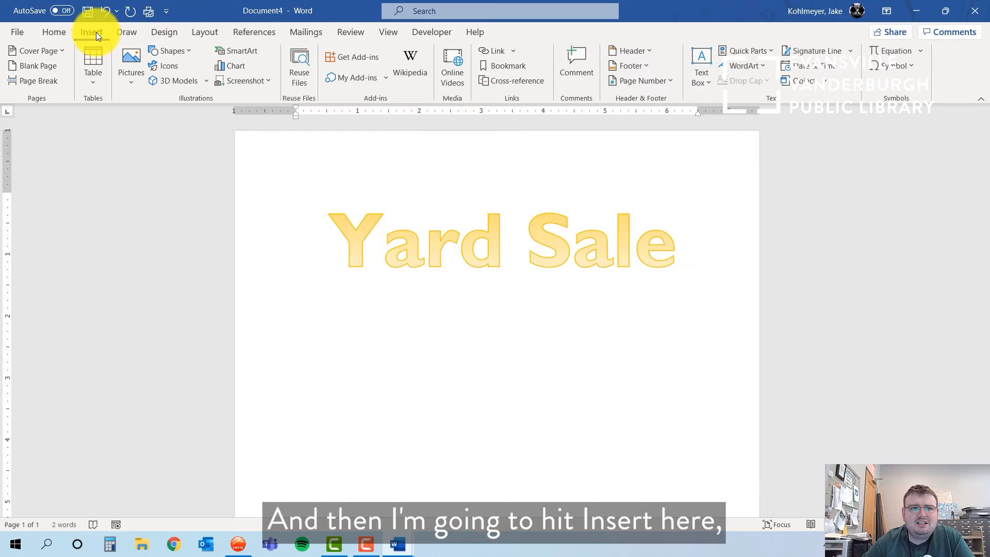
pyautogui.click(124, 69)
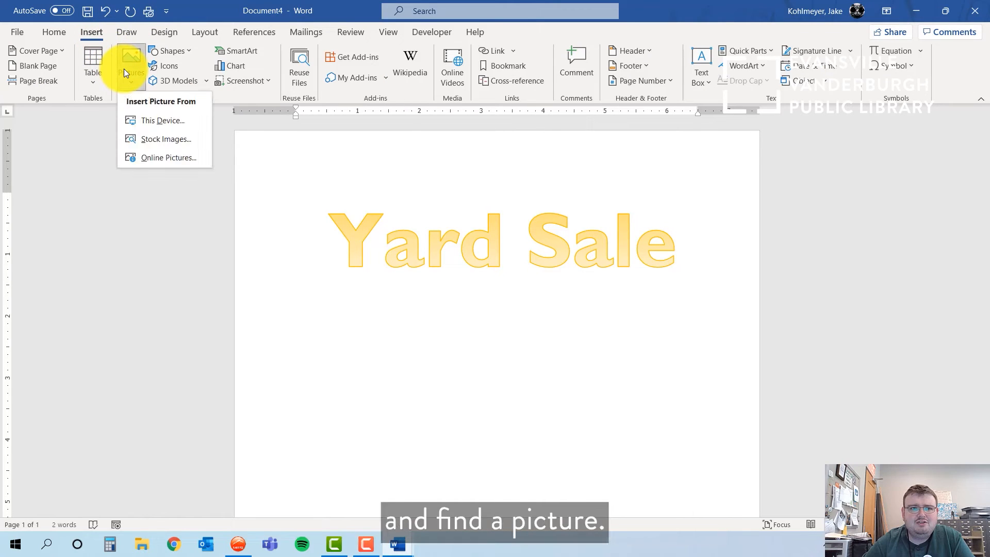
pyautogui.click(148, 141)
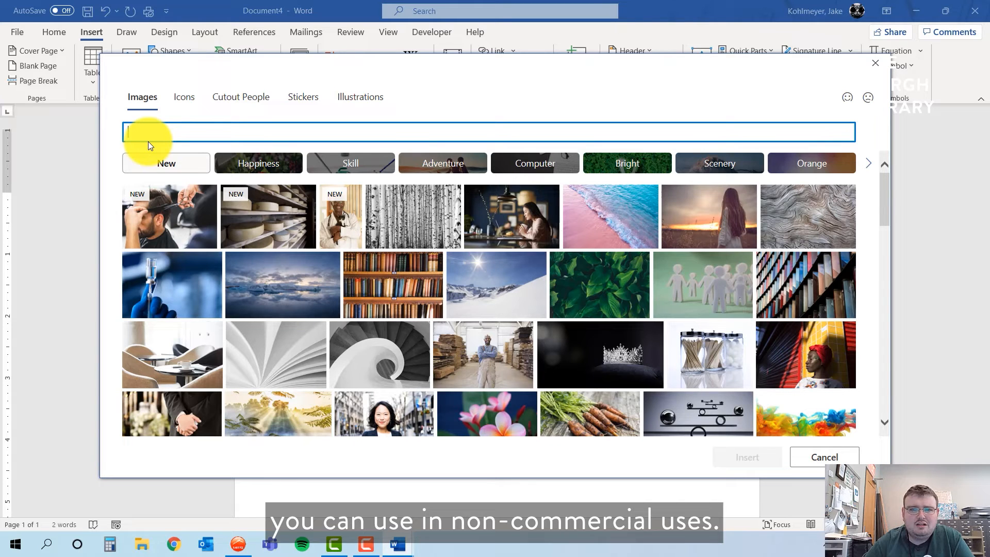
pyautogui.write('yard sale')
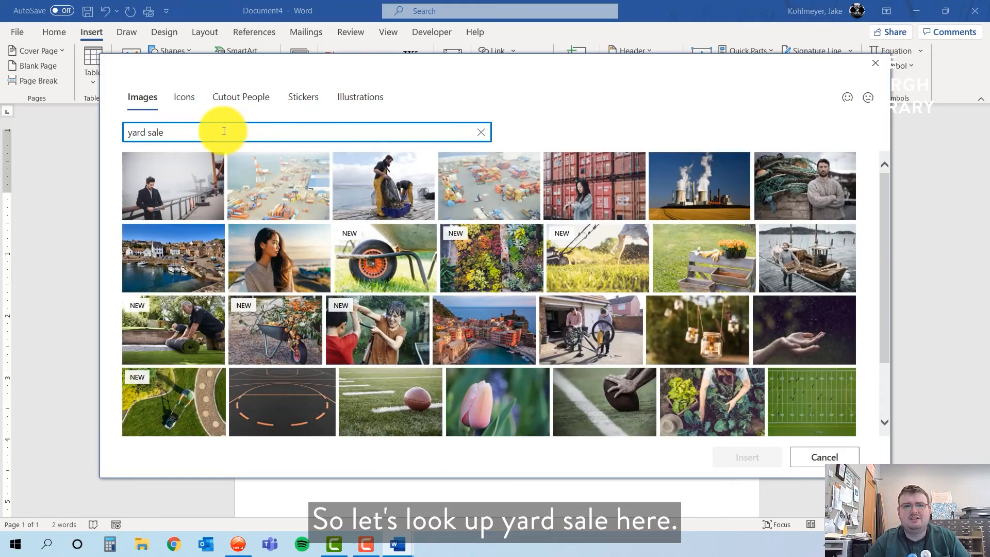
pyautogui.scroll(-6, 471, 276)
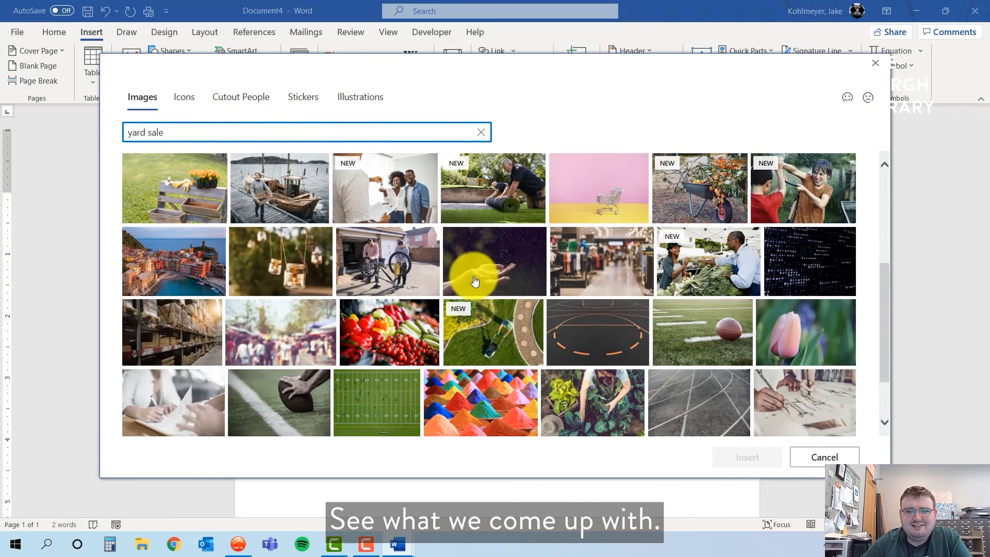
pyautogui.scroll(-3, 474, 280)
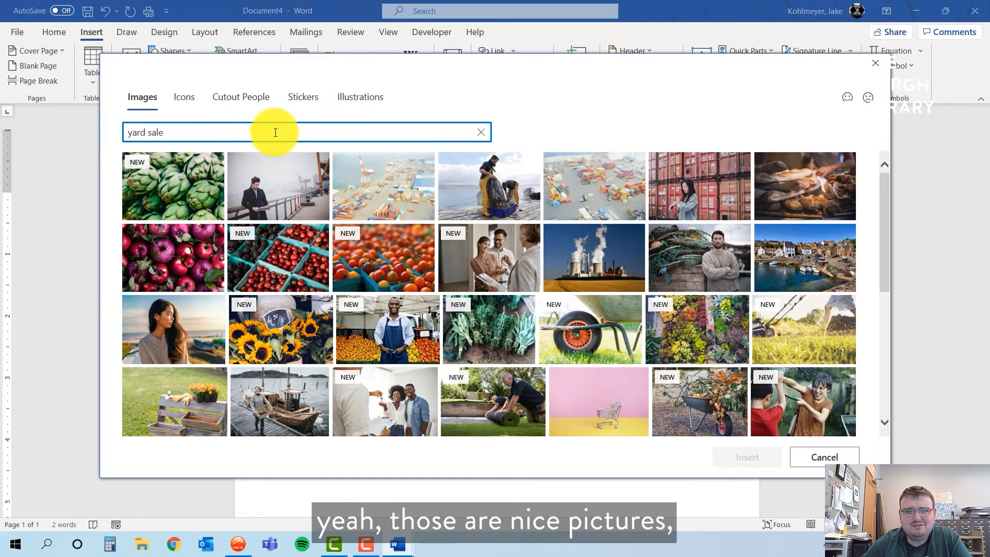
# Search the stock library's icons for "sale"
pyautogui.click(190, 105)
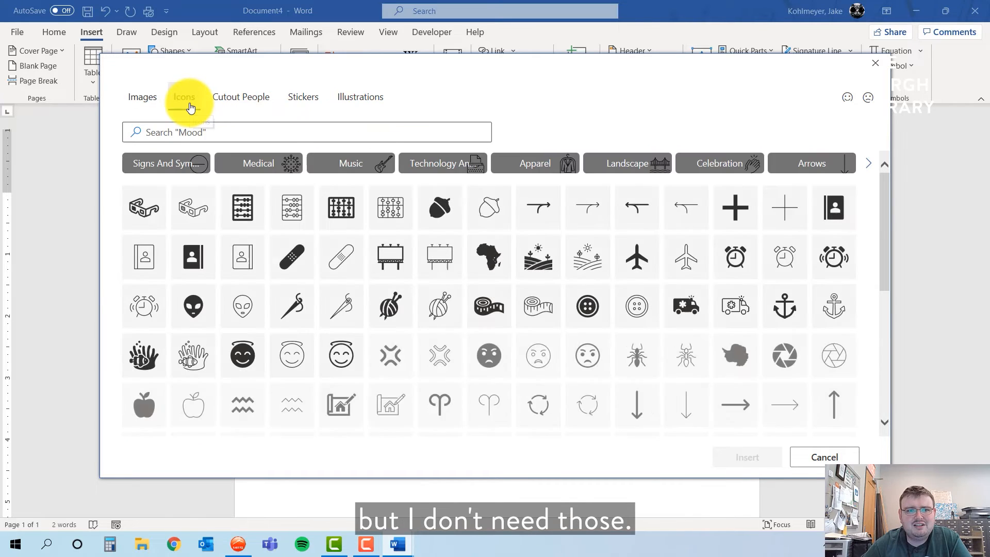
pyautogui.click(189, 127)
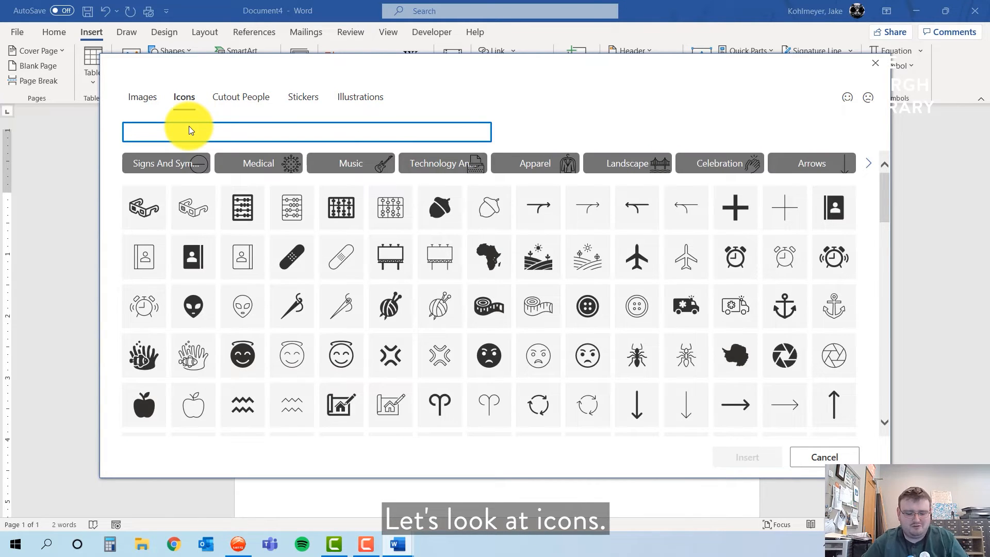
pyautogui.write('sale')
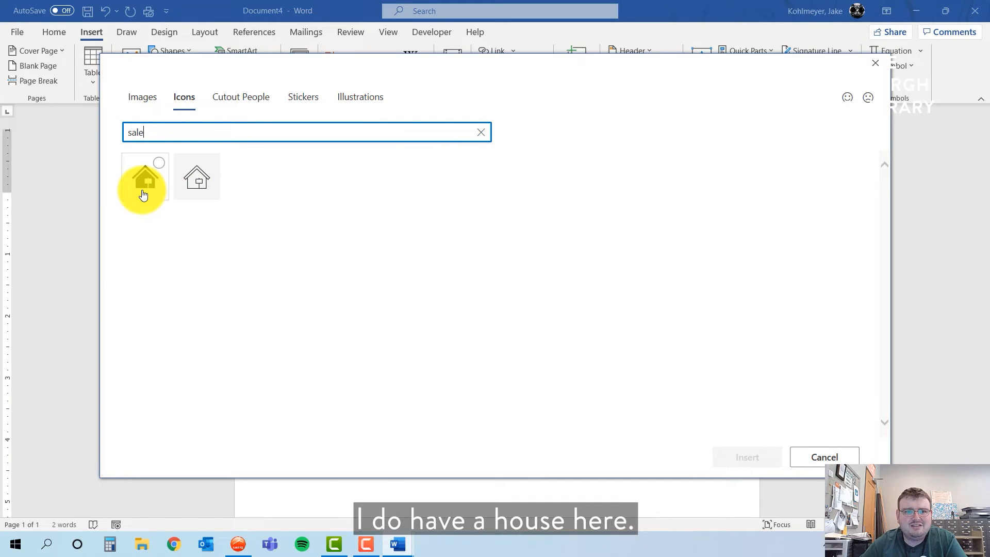
# Look over the stock cutout people, stickers and illustrations, and search the illustrations for "sunshine"
pyautogui.click(263, 105)
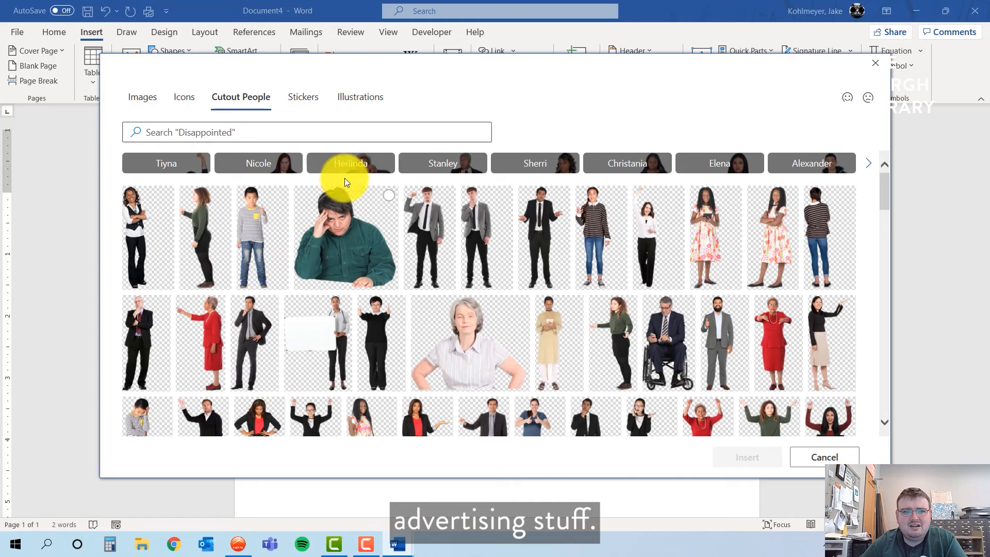
pyautogui.click(351, 137)
pyautogui.click(305, 98)
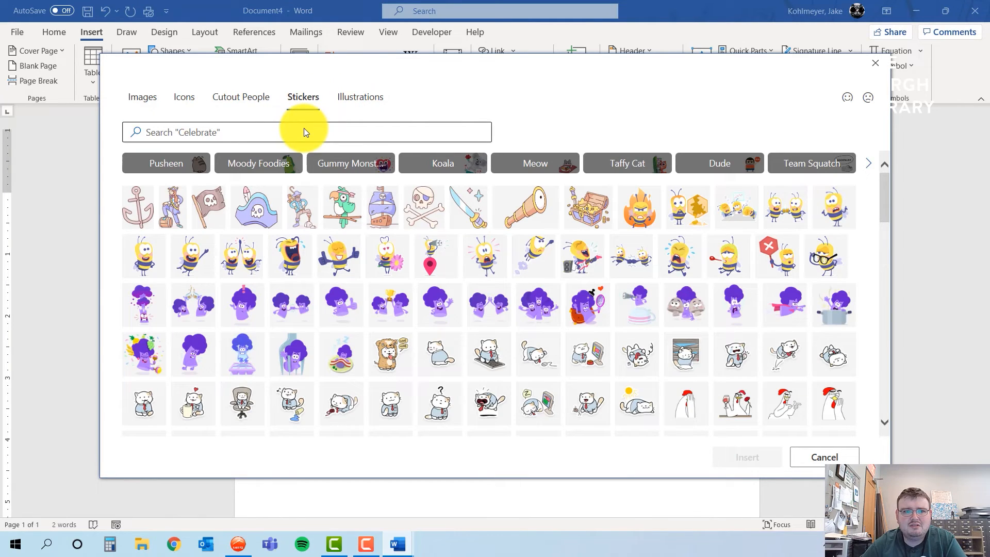
pyautogui.click(361, 97)
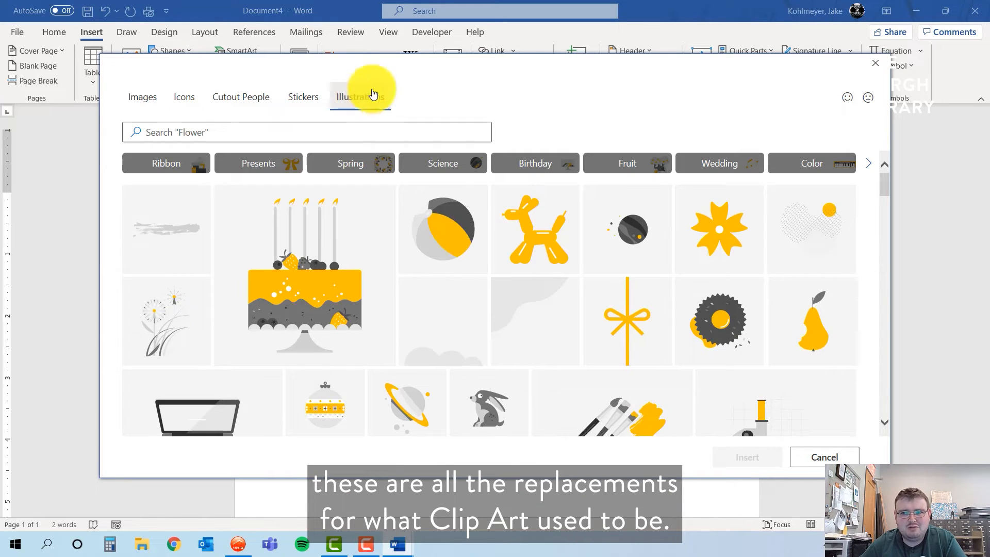
pyautogui.click(868, 164)
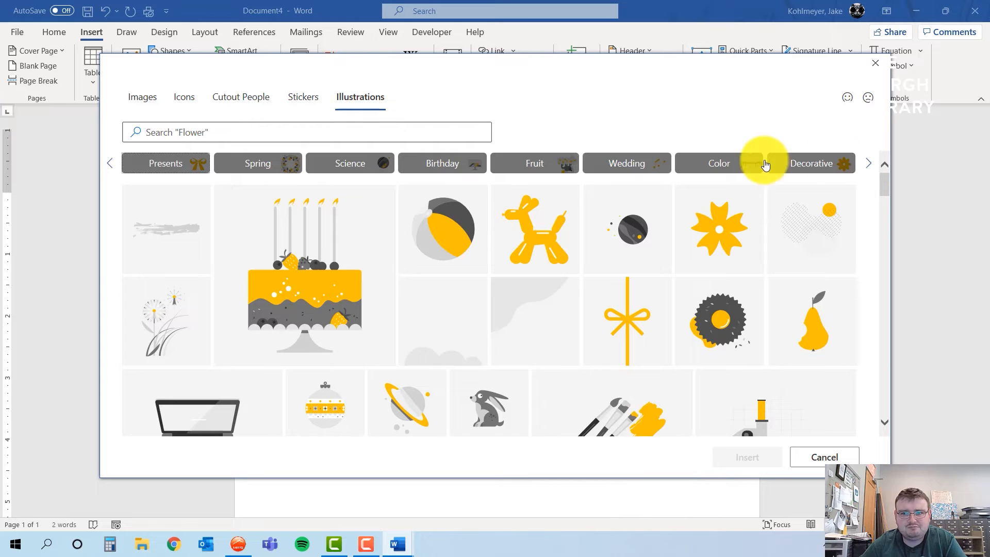
pyautogui.click(442, 133)
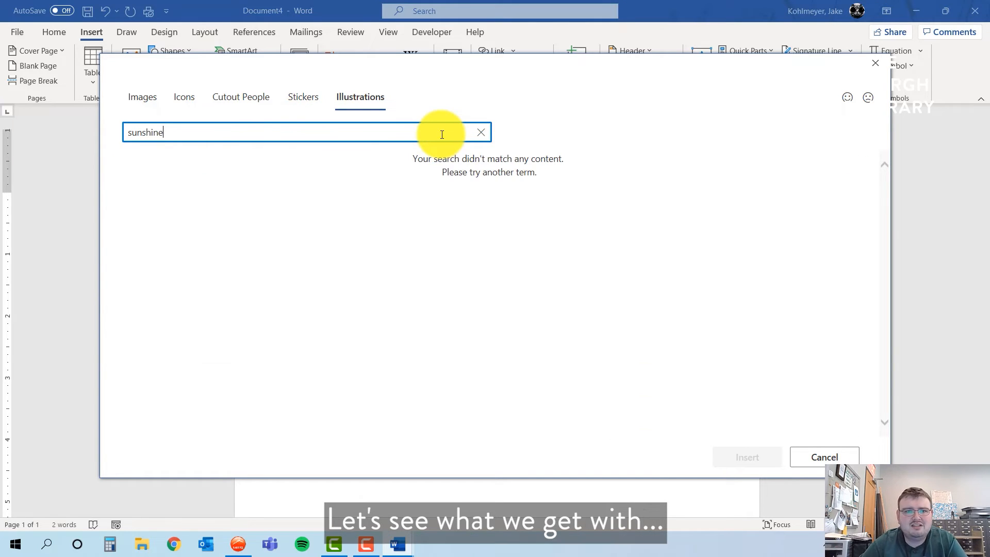
# Search the stock library's photo images for "sunshine"
pyautogui.click(307, 99)
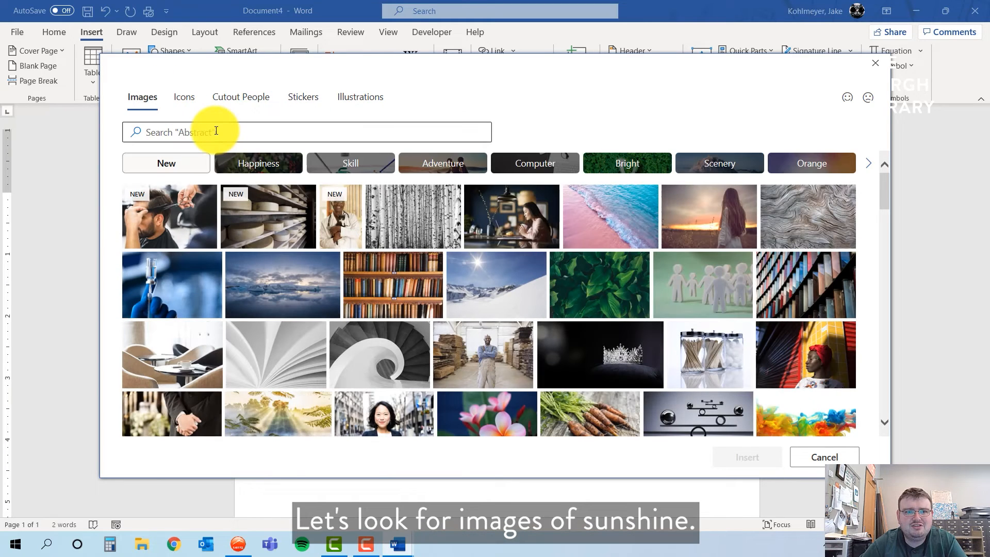
pyautogui.click(216, 132)
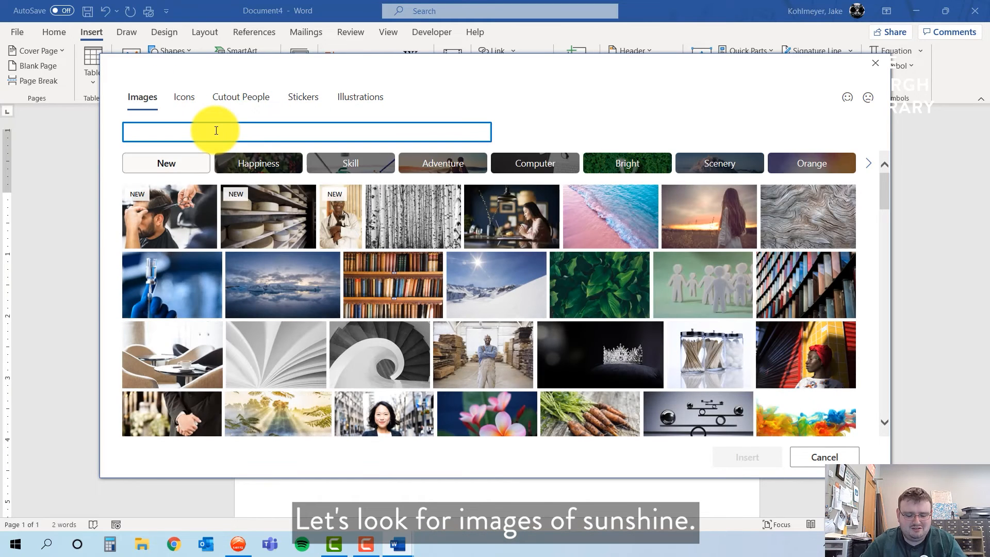
pyautogui.write('sunshine')
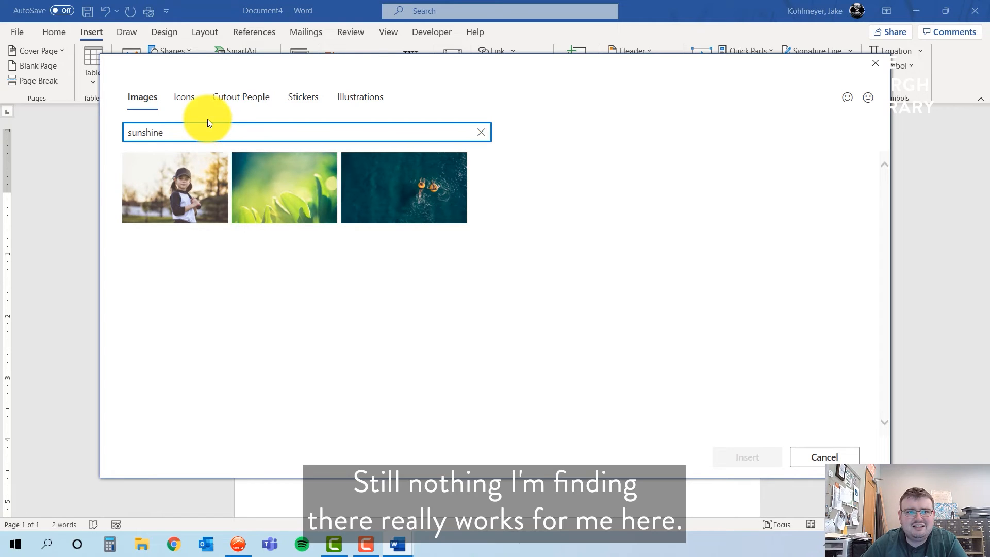
# Search the stock library's icons for "money"
pyautogui.click(185, 100)
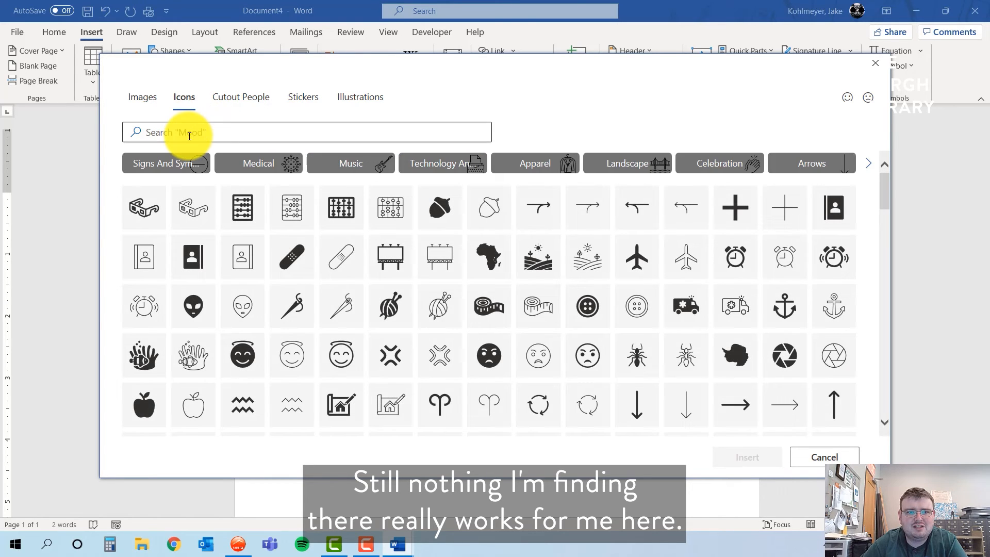
pyautogui.click(190, 136)
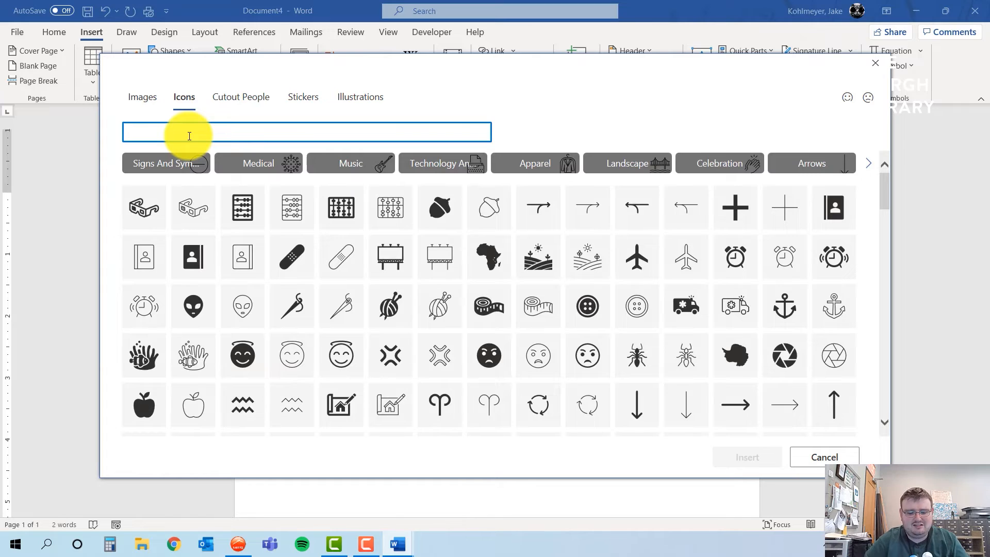
pyautogui.write('money')
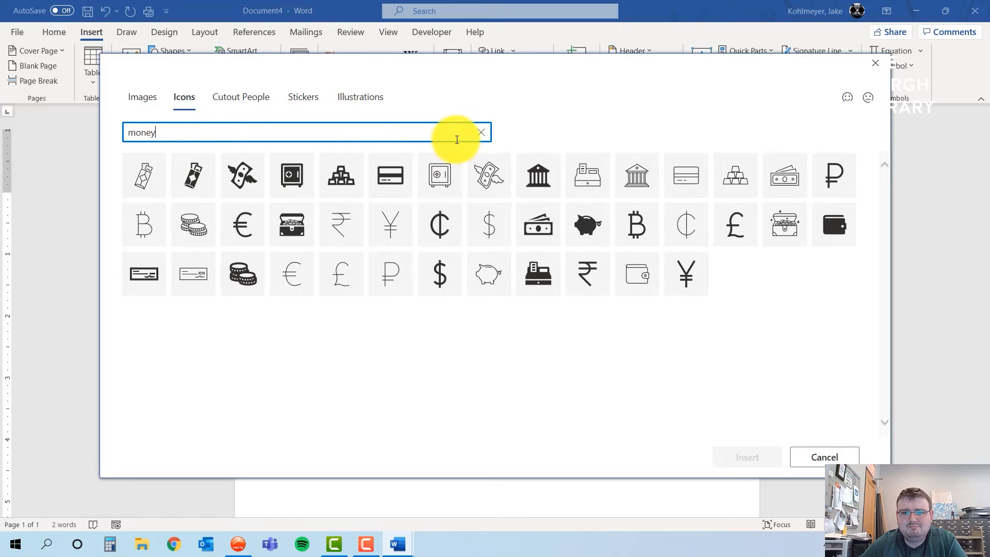
# Replace the icon search term with "weekend"
pyautogui.press('BackSpace')
pyautogui.press('BackSpace')
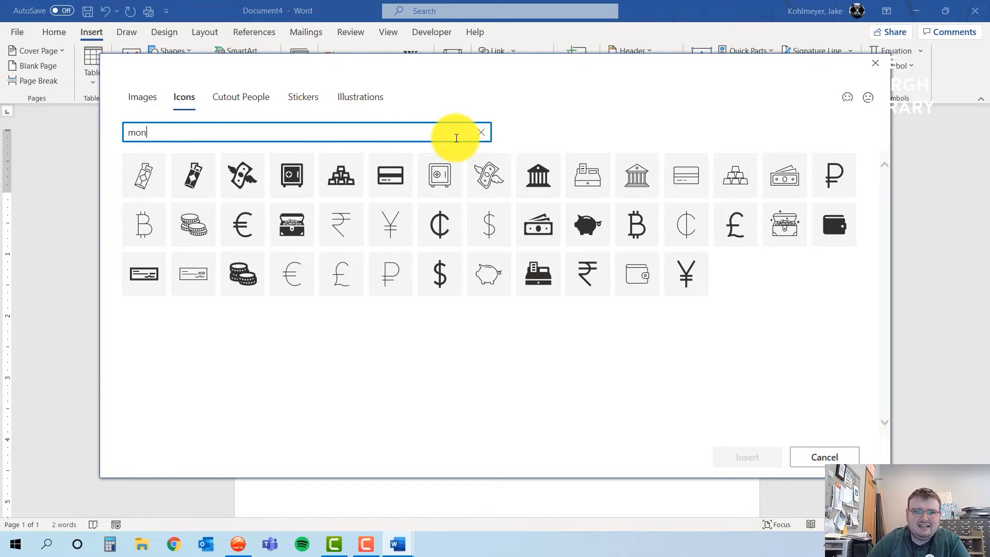
pyautogui.press('BackSpace')
pyautogui.press('BackSpace')
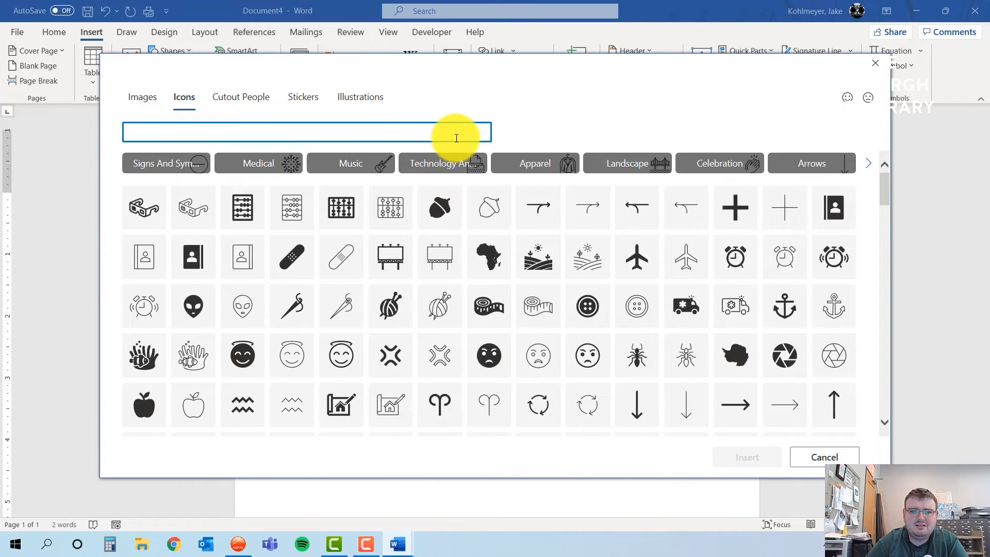
pyautogui.write('wee')
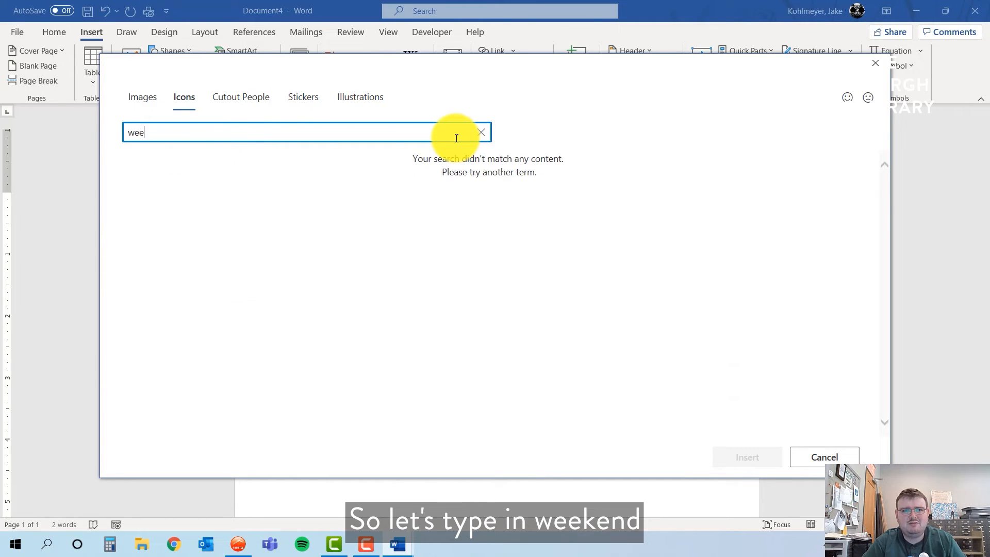
pyautogui.write('kend')
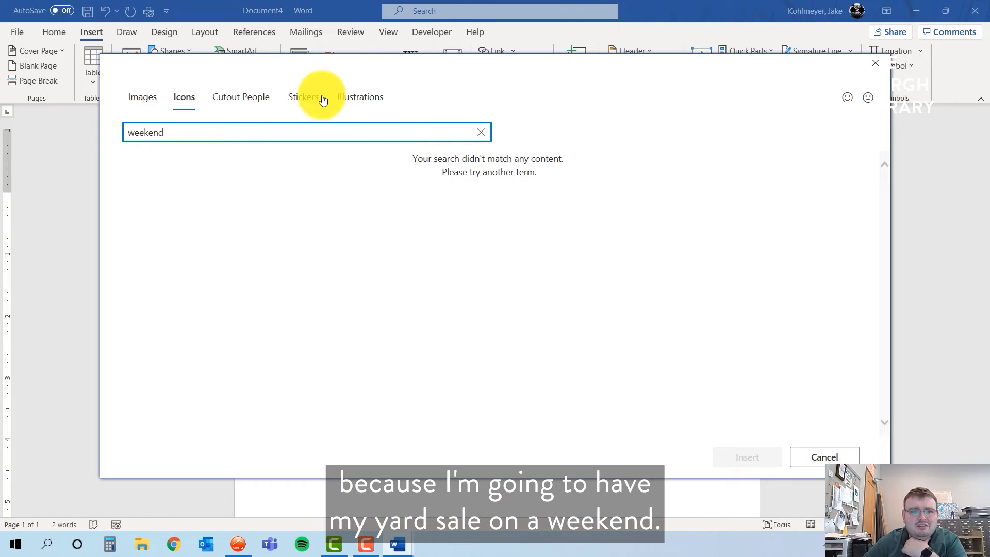
# View the stock stickers, and search the illustrations for "people"
pyautogui.click(297, 105)
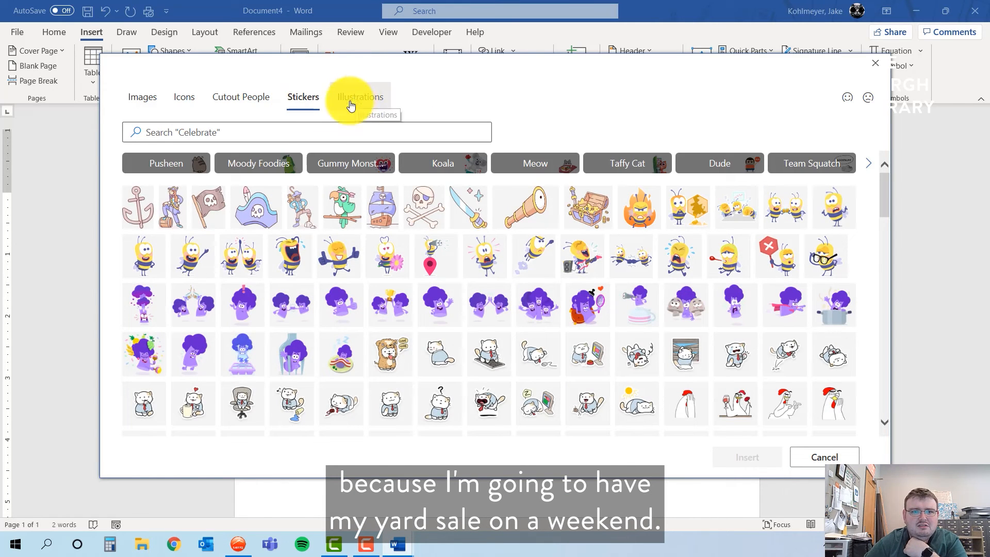
pyautogui.click(343, 133)
pyautogui.write('people')
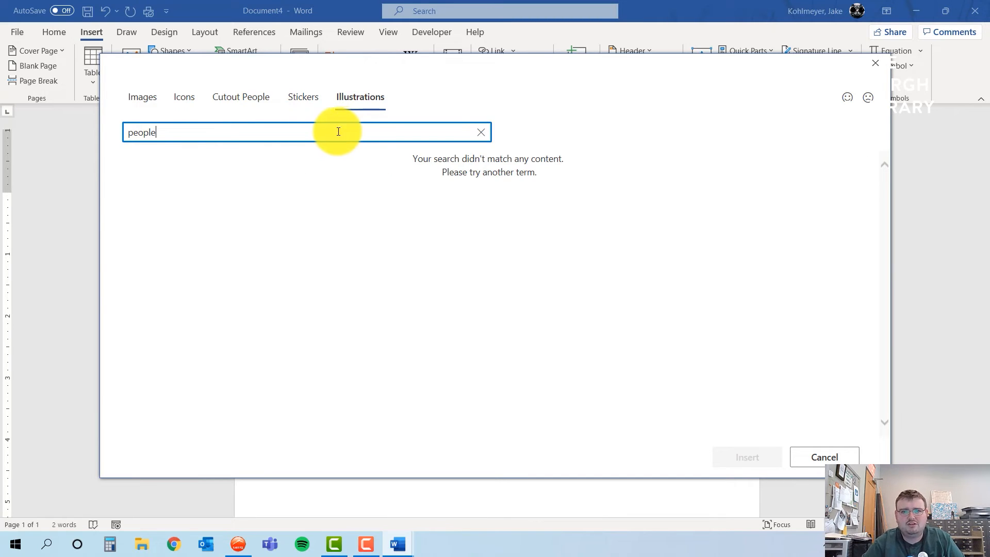
# Browse the stock cutout people and close the stock image library without inserting anything
pyautogui.click(238, 102)
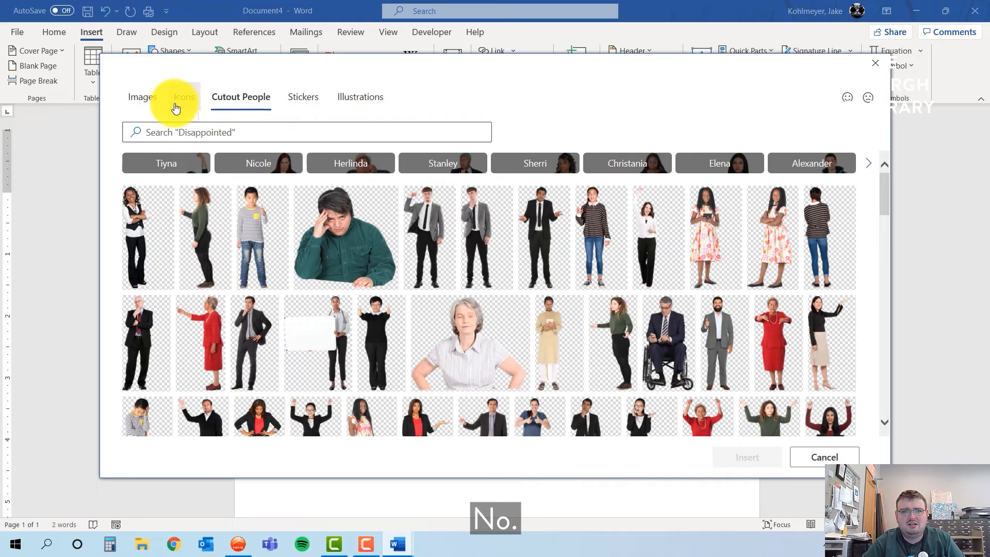
pyautogui.scroll(-5, 268, 348)
pyautogui.scroll(-4, 269, 355)
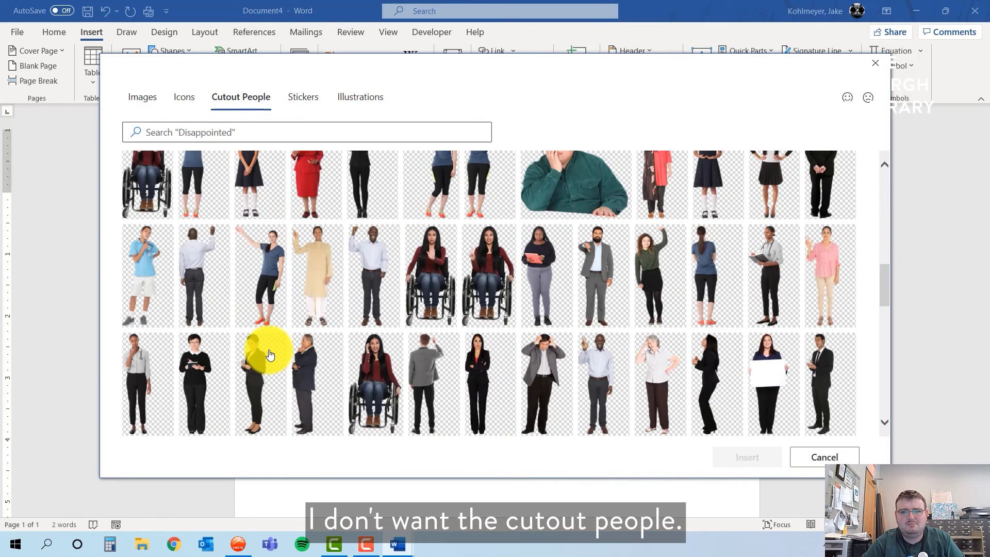
pyautogui.click(814, 462)
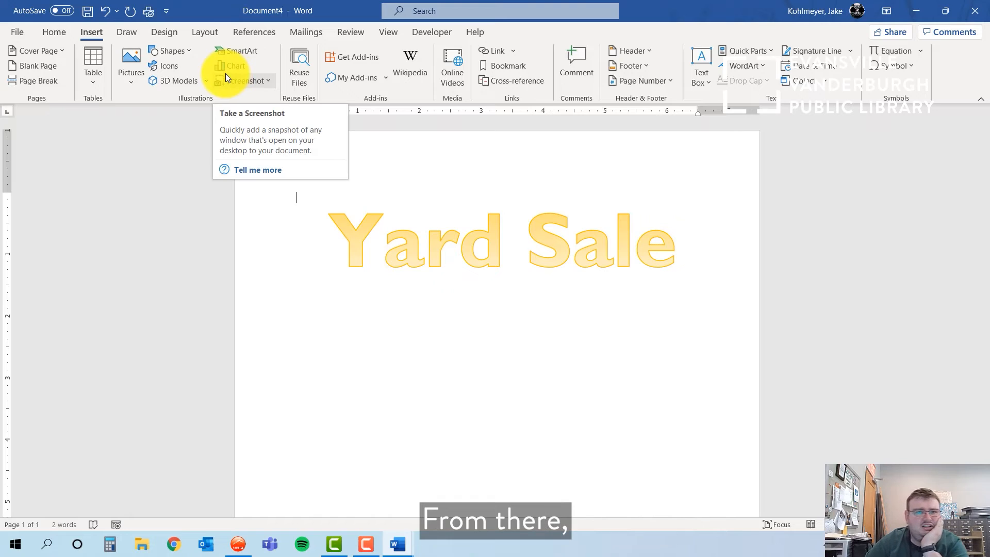
# Search online pictures for "yard sale" and insert the first result, the cartoon Yard Sale sign surrounded by household items
pyautogui.click(130, 86)
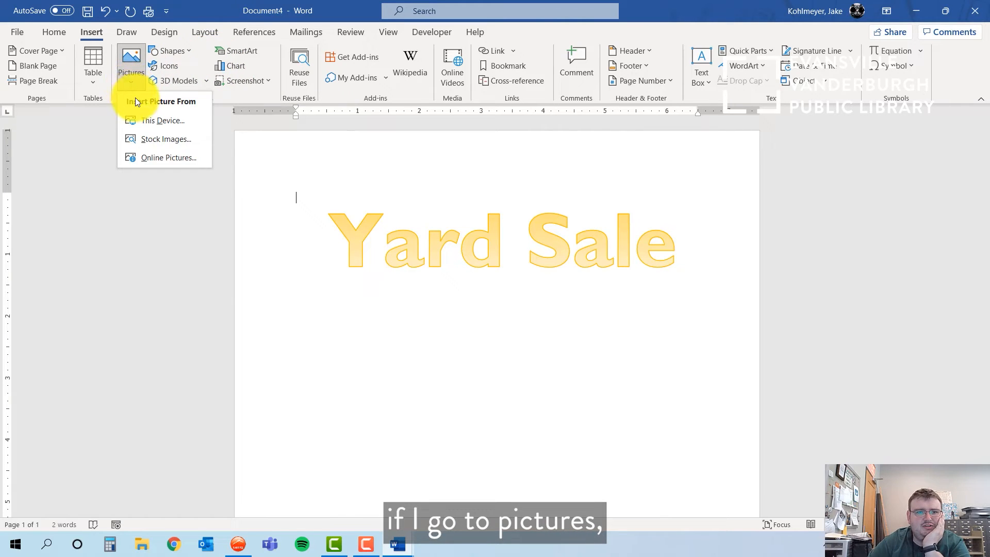
pyautogui.click(153, 150)
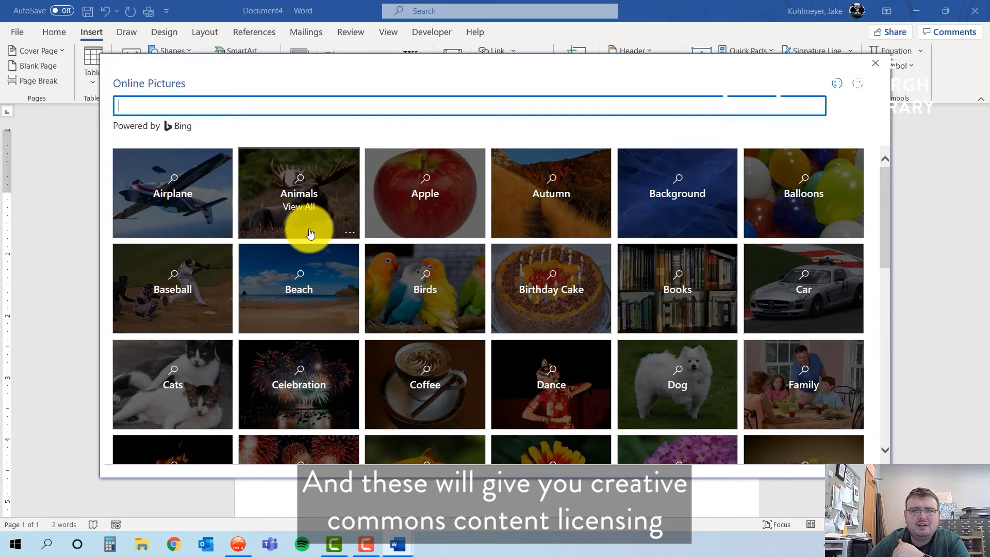
pyautogui.scroll(-5, 310, 234)
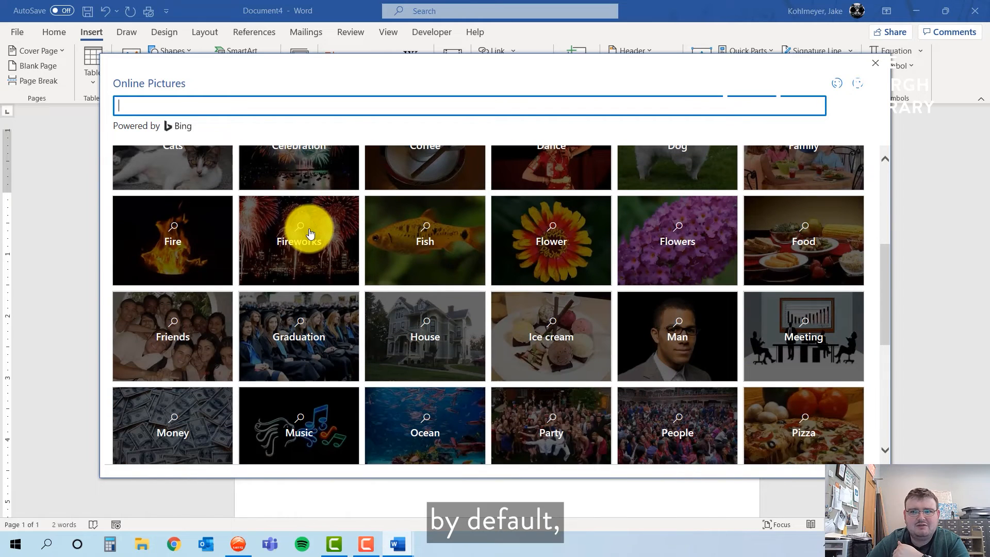
pyautogui.scroll(-5, 310, 233)
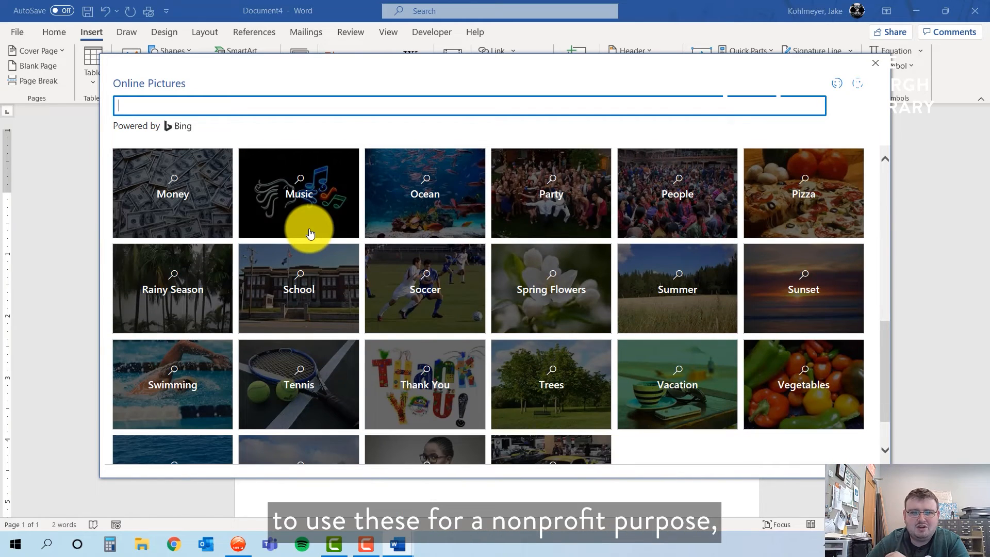
pyautogui.moveTo(310, 235)
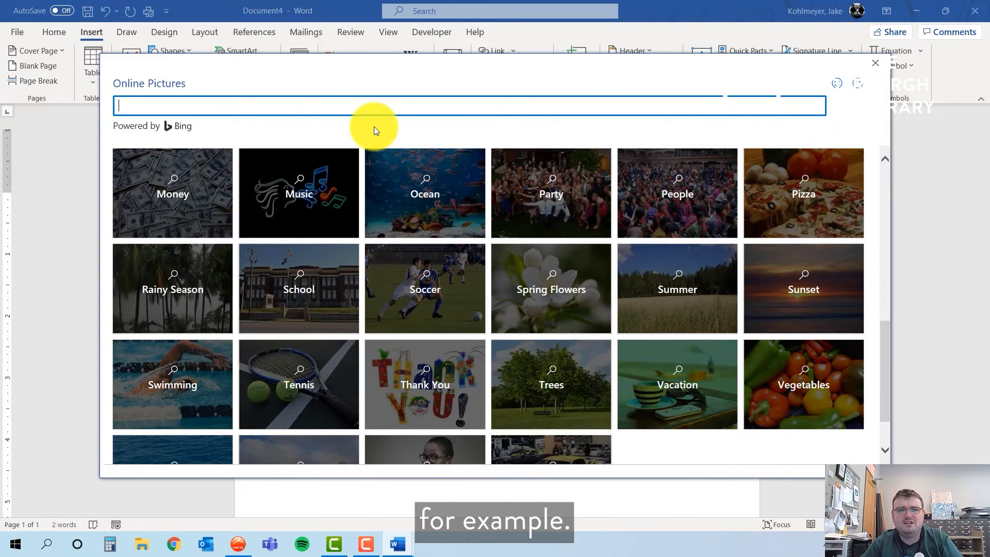
pyautogui.write('d sale')
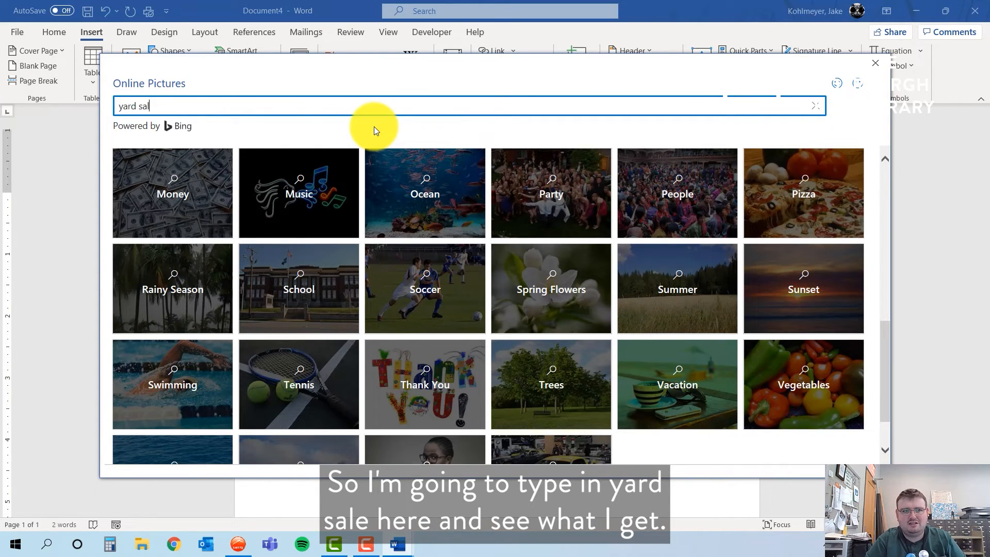
pyautogui.press('Return')
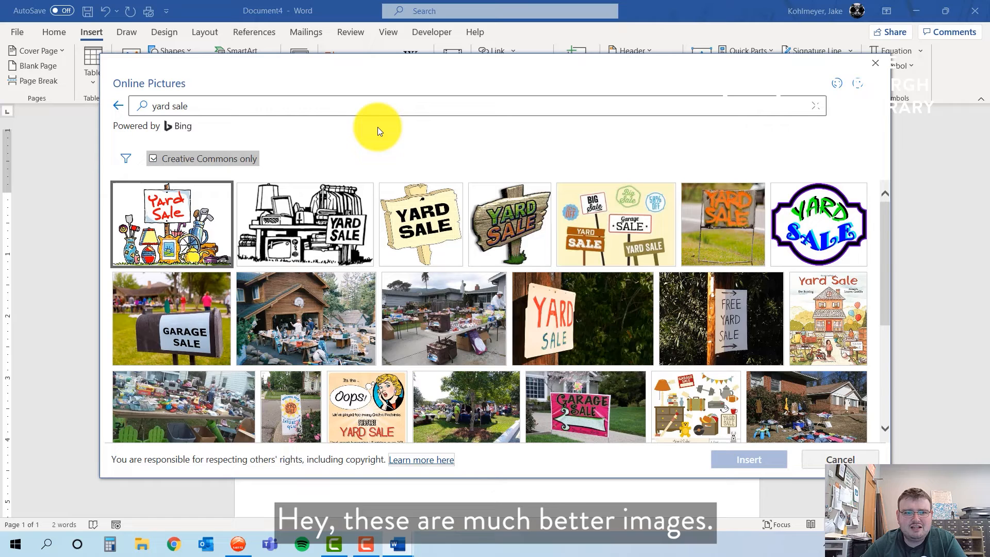
pyautogui.click(180, 238)
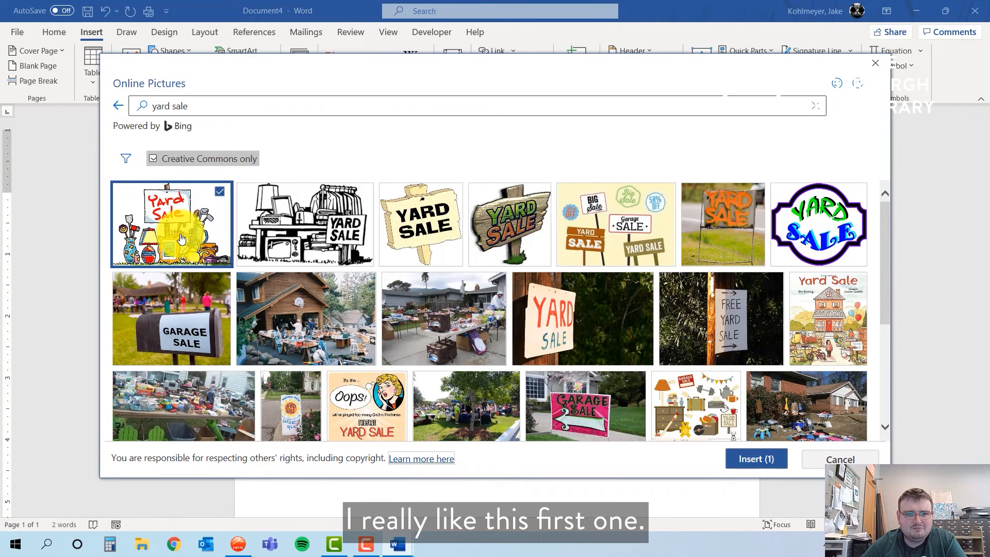
pyautogui.click(742, 462)
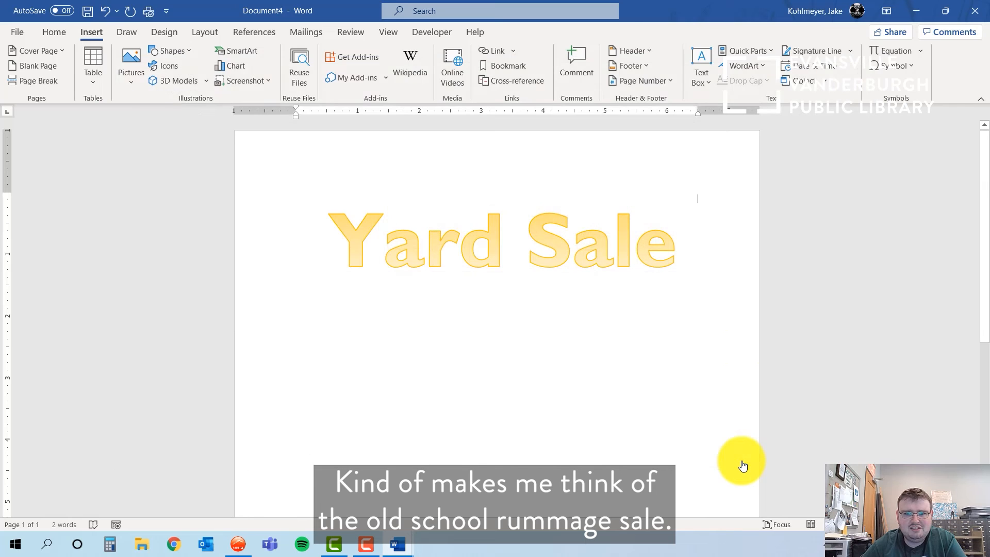
# Move the "Yard Sale" WordArt from the top of the page to just below the inserted picture
pyautogui.click(642, 216)
pyautogui.moveTo(647, 200); pyautogui.dragTo(619, 503)
pyautogui.scroll(-5, 664, 399)
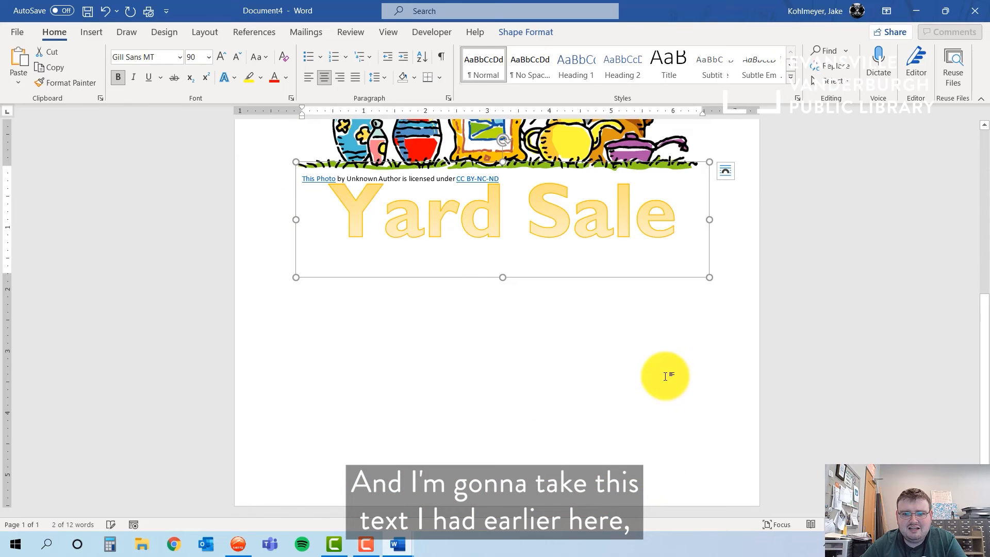
# Reduce the font size of the "Yard Sale" WordArt text to 72
pyautogui.moveTo(709, 256); pyautogui.dragTo(359, 276)
pyautogui.scroll(3, 642, 466)
pyautogui.scroll(2, 642, 467)
pyautogui.scroll(-5, 641, 470)
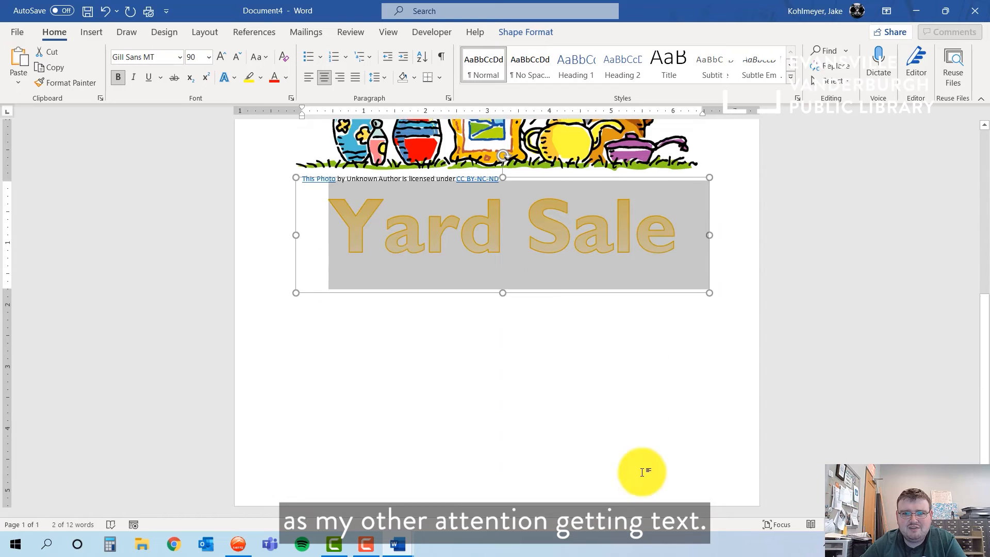
pyautogui.click(231, 51)
pyautogui.click(231, 51)
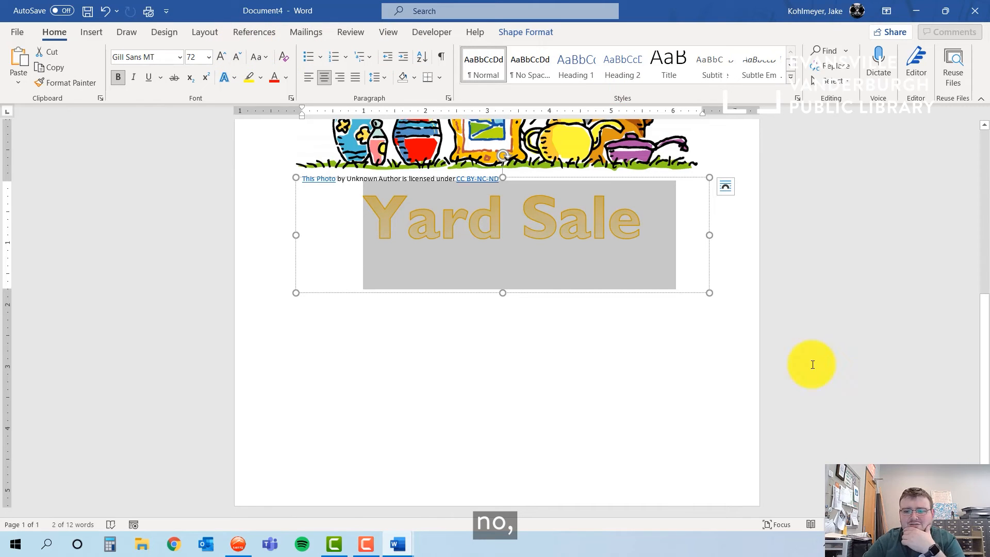
# Check the date in the system calendar and replace the WordArt text with "NOVEMBER 26"
pyautogui.click(959, 545)
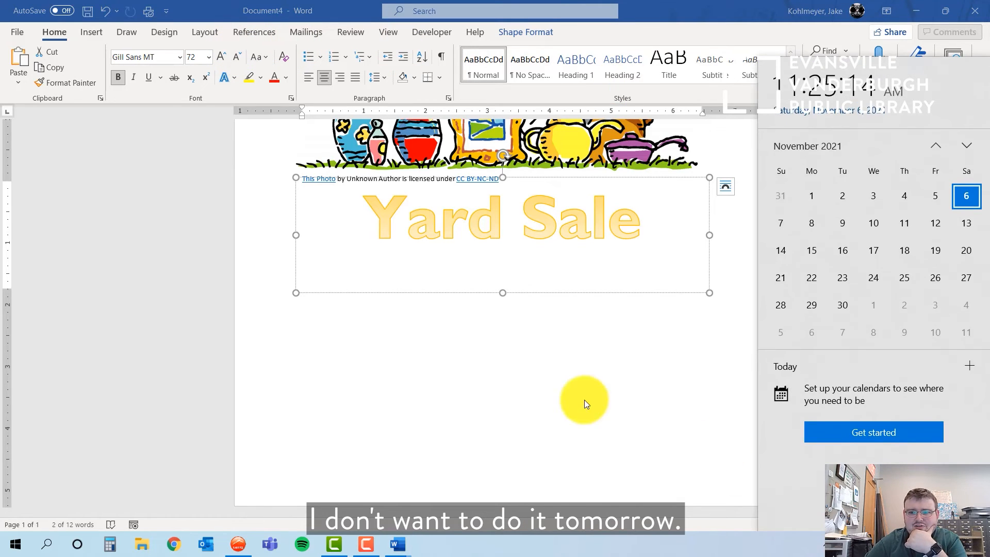
pyautogui.click(594, 231)
pyautogui.press('capslock')
pyautogui.write('NOVEMBER')
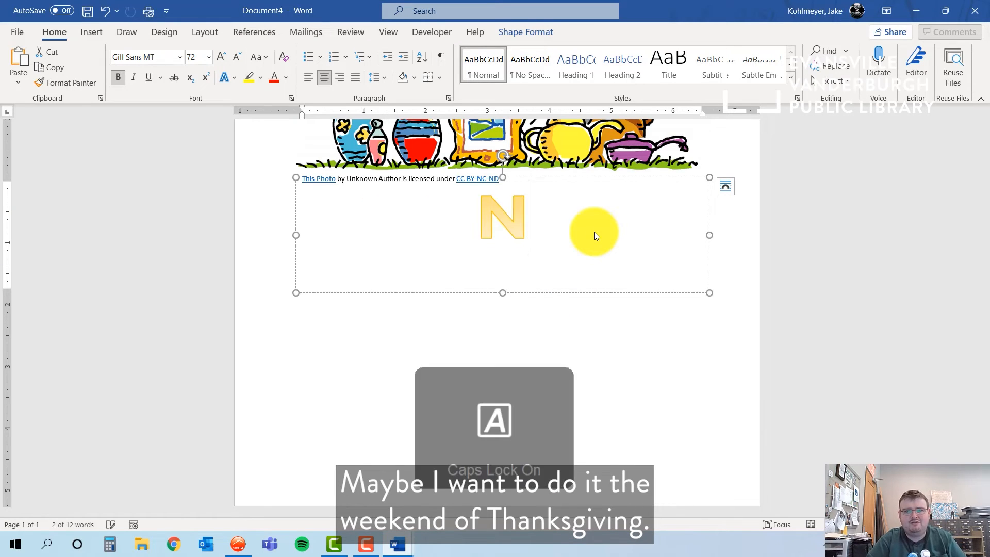
pyautogui.press('Return')
pyautogui.write('24')
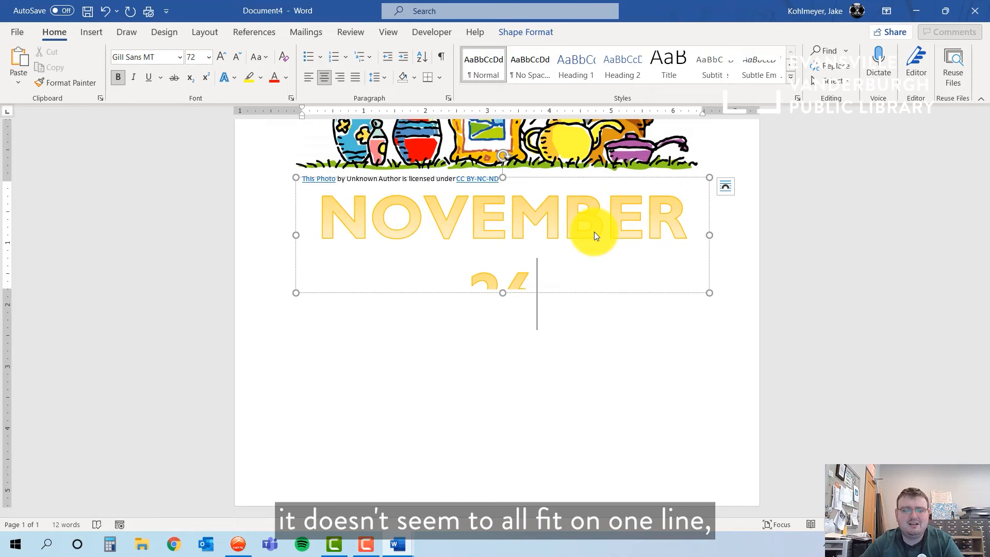
# Reduce the "NOVEMBER 26" WordArt text to size 48 and bring up the WordArt styles for it
pyautogui.hotkey('ctrl', 'a')
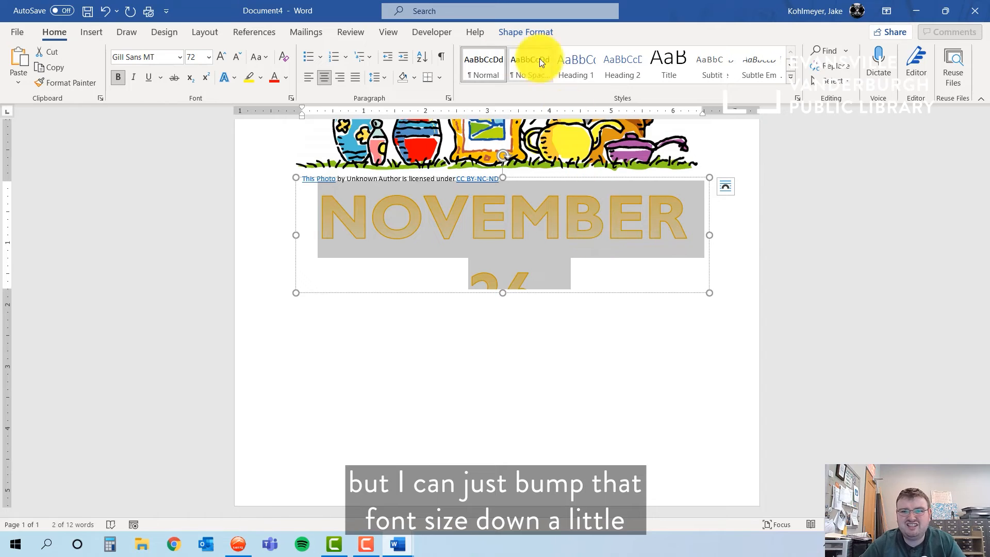
pyautogui.click(236, 62)
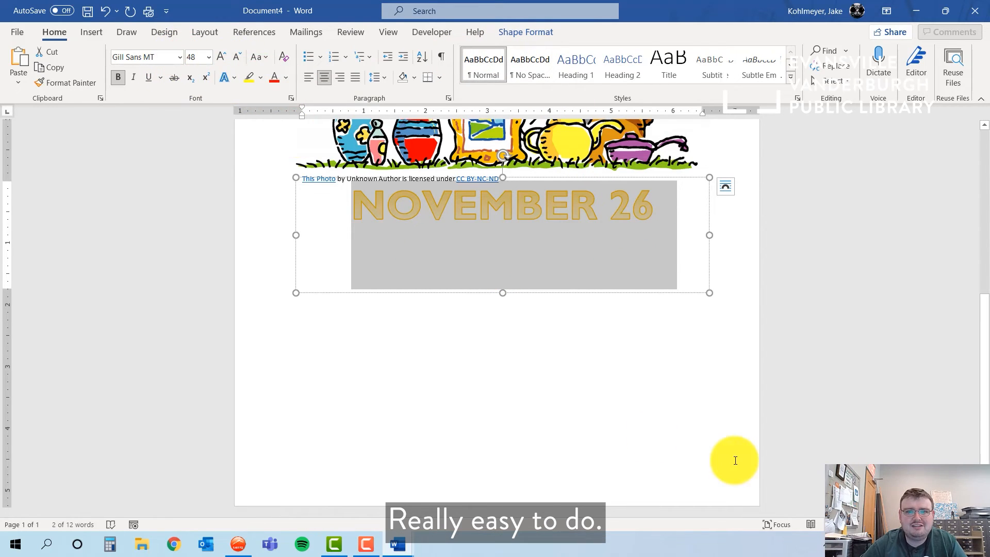
pyautogui.scroll(5, 736, 457)
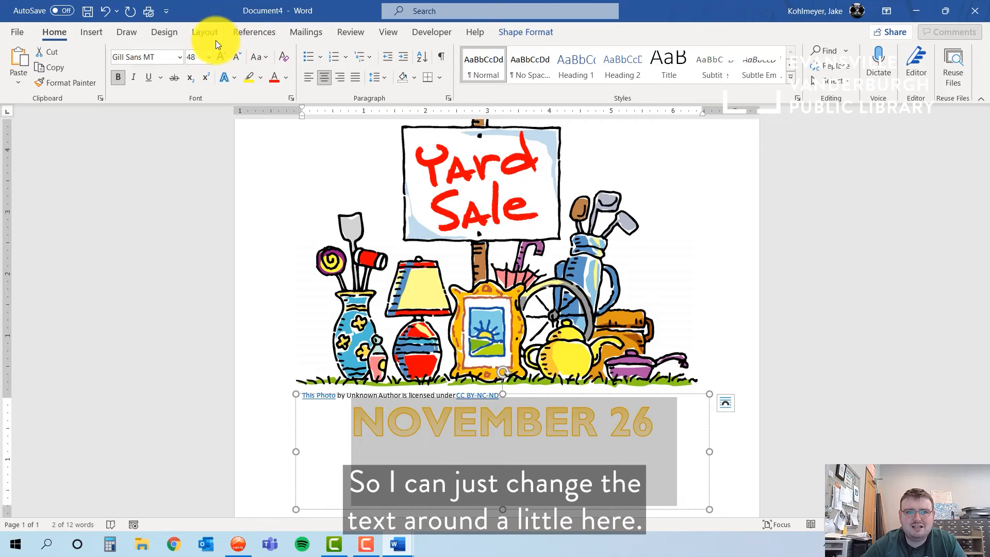
pyautogui.click(166, 33)
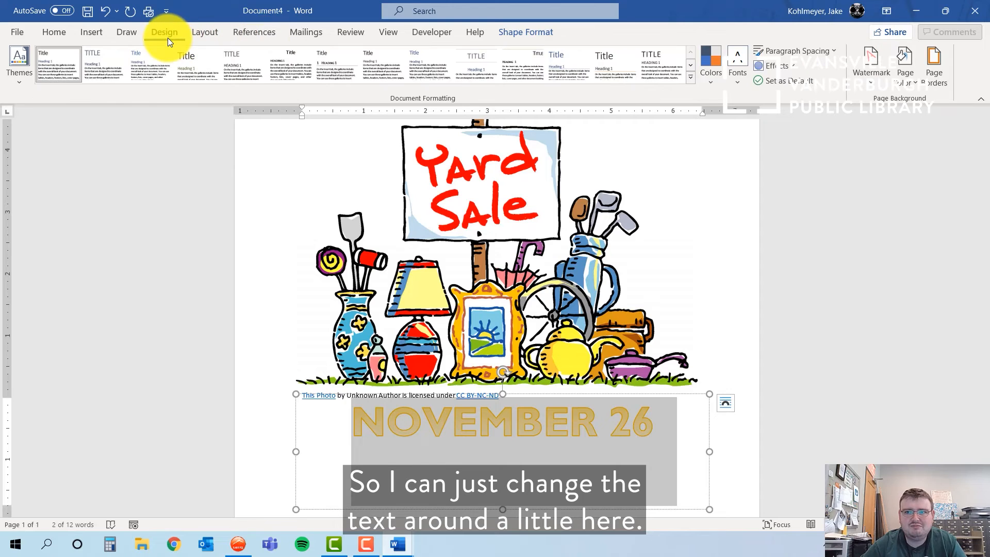
pyautogui.click(521, 29)
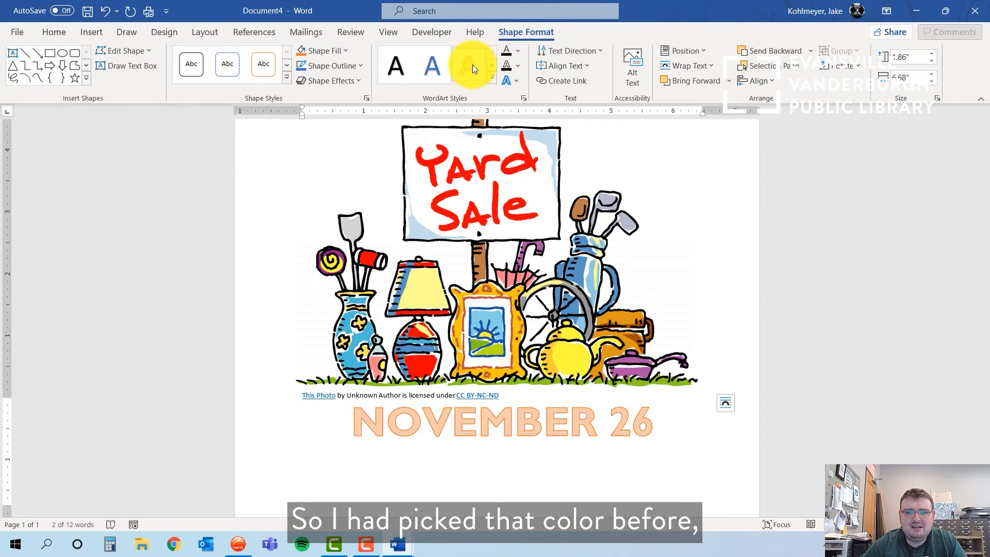
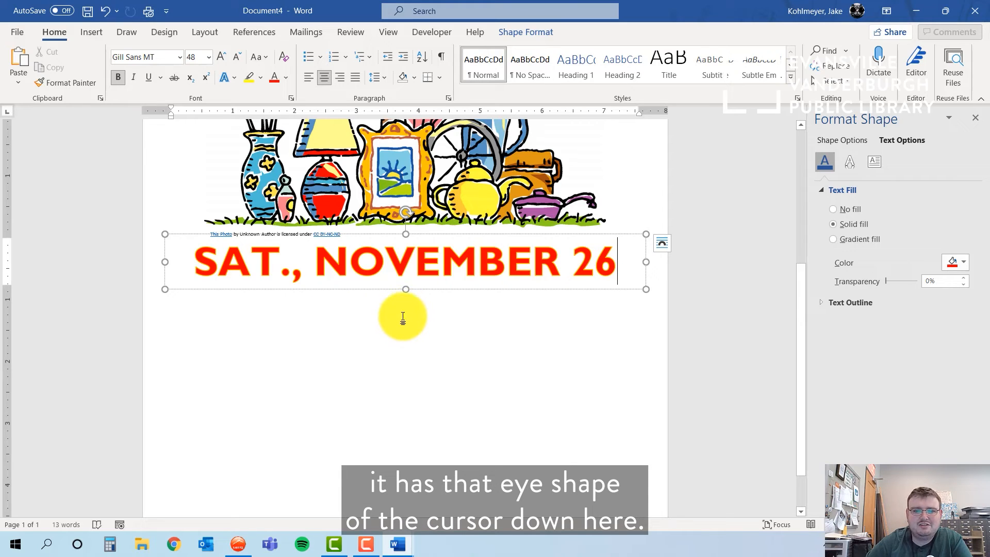
# Add a centered line with the sale's street address at font size 48 below the date WordArt
pyautogui.click(403, 318)
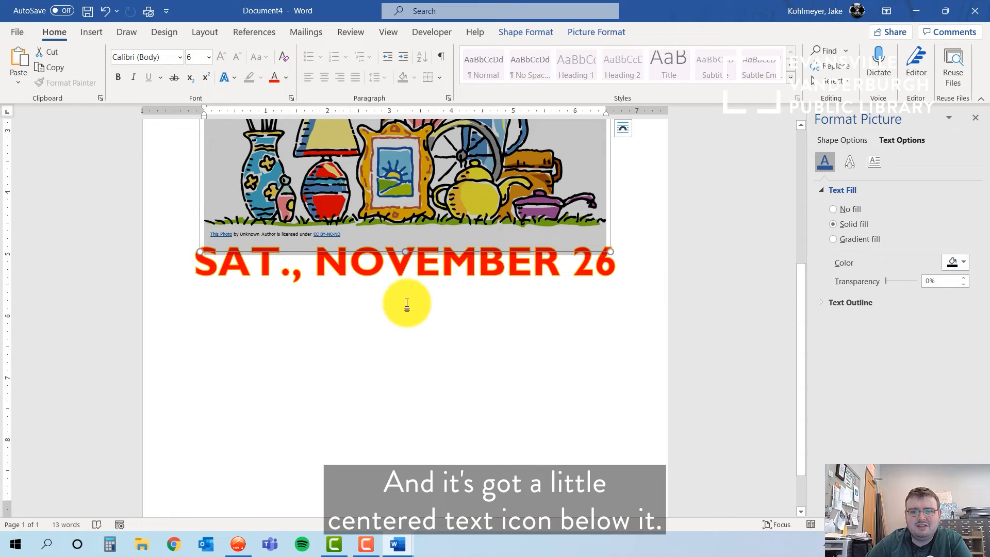
pyautogui.click(407, 305)
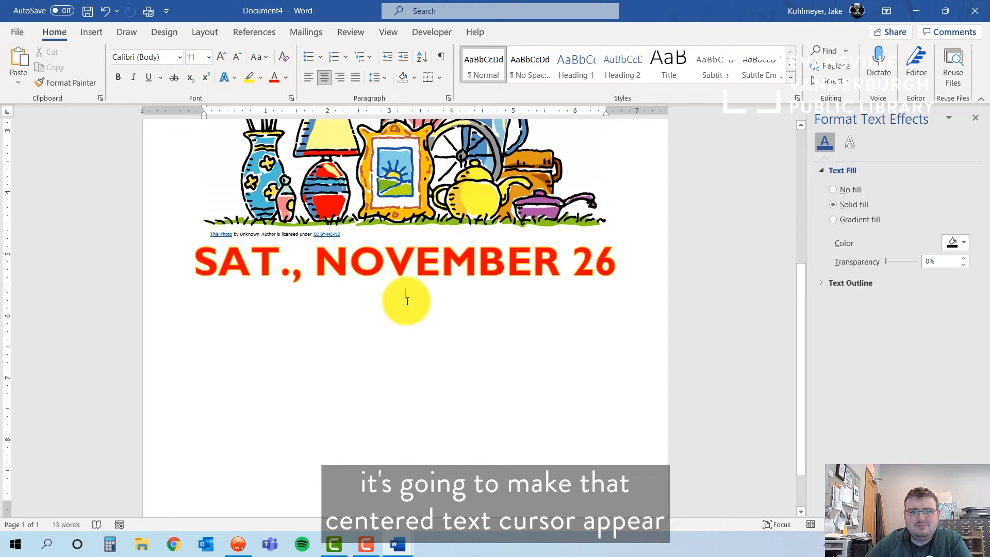
pyautogui.click(208, 58)
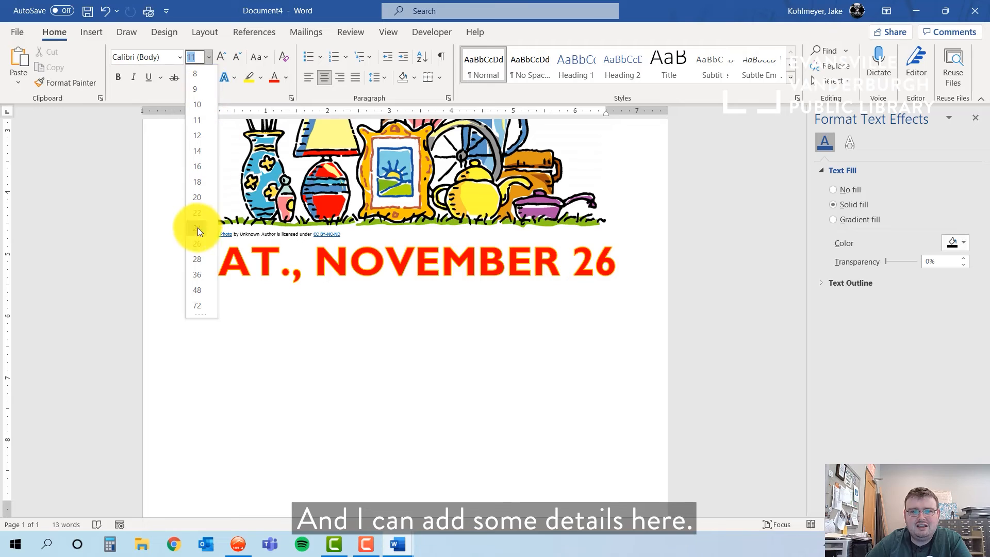
pyautogui.click(197, 291)
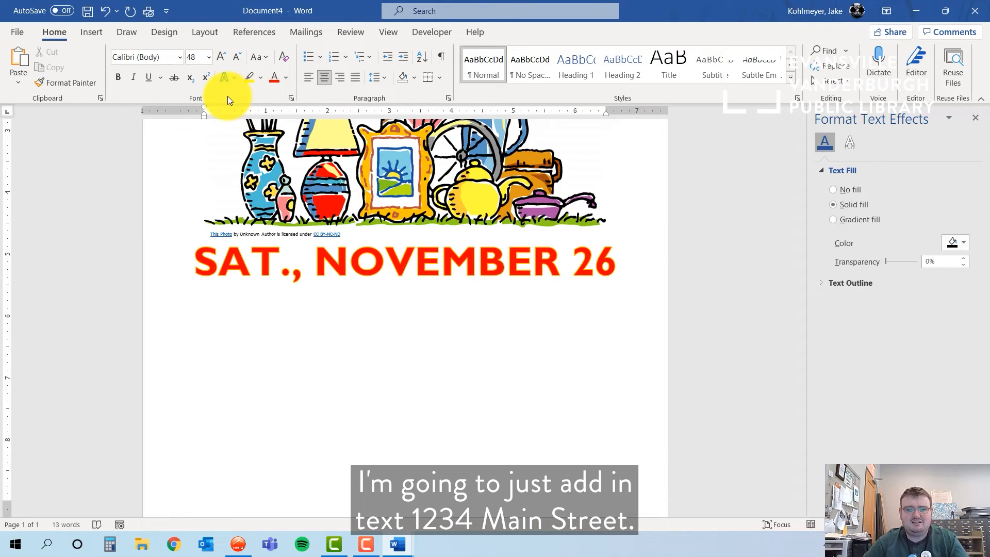
pyautogui.write('1234 Maint St')
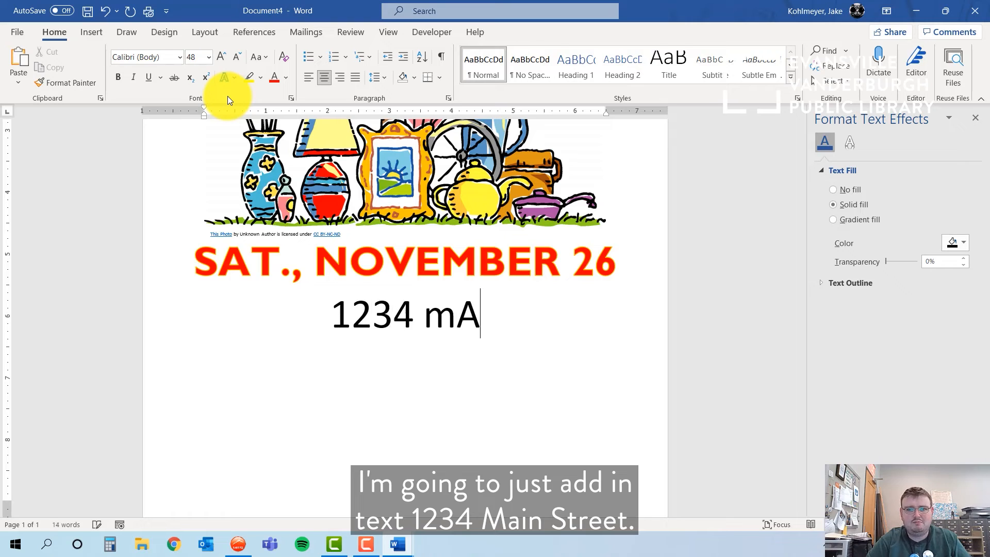
pyautogui.press('BackSpace')
pyautogui.press('BackSpace')
pyautogui.press('BackSpace')
pyautogui.press('BackSpace')
pyautogui.write('Street ')
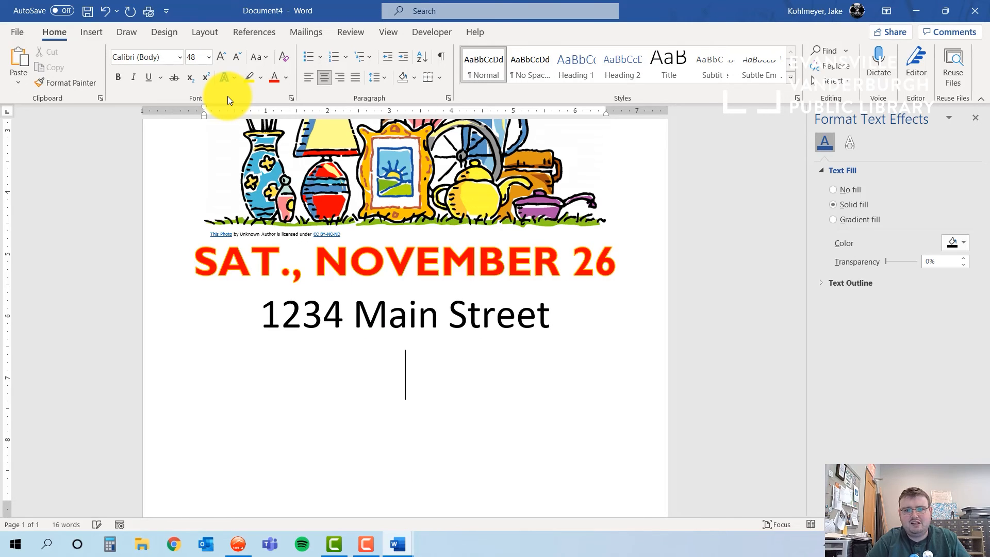
# Add the lines "Begins at 7:30 AM" and "Parking on 2nd Ave." below the street address
pyautogui.write('Begins ')
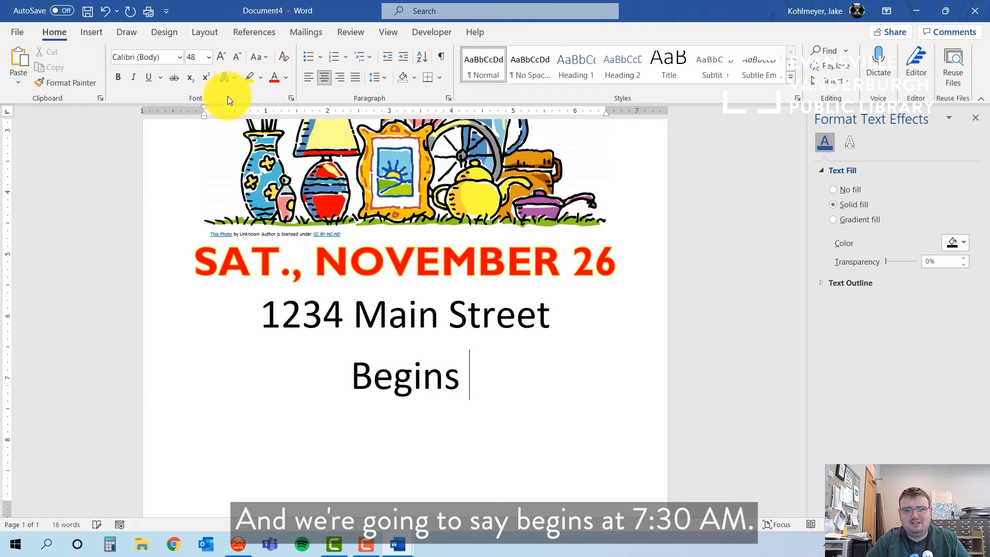
pyautogui.write('at 7:30 AM ')
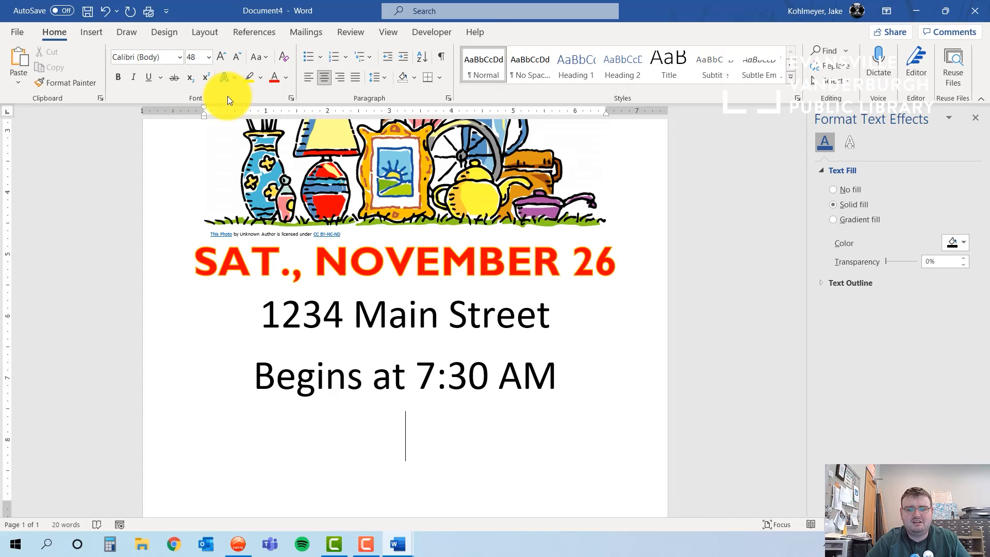
pyautogui.write('Parking on')
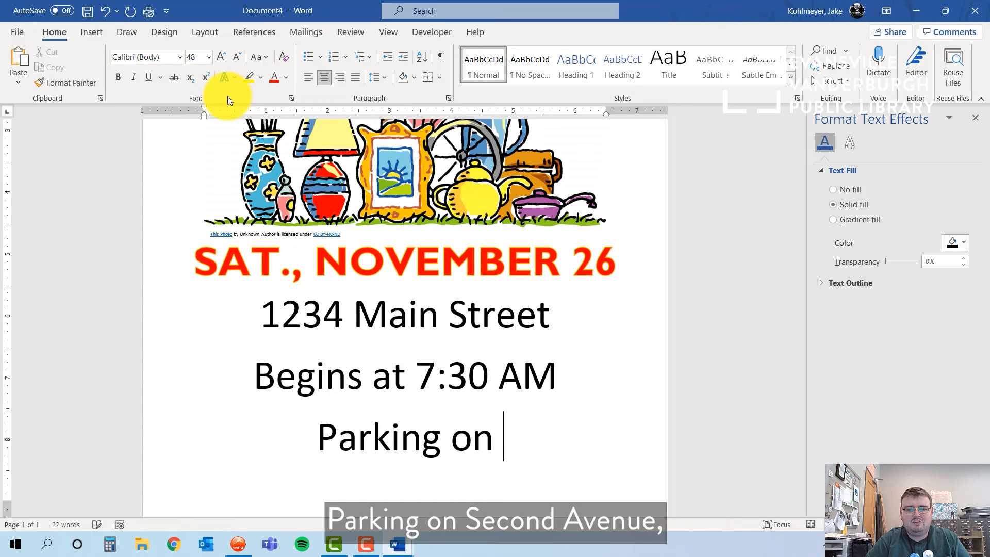
pyautogui.write(' 2nd Ave.')
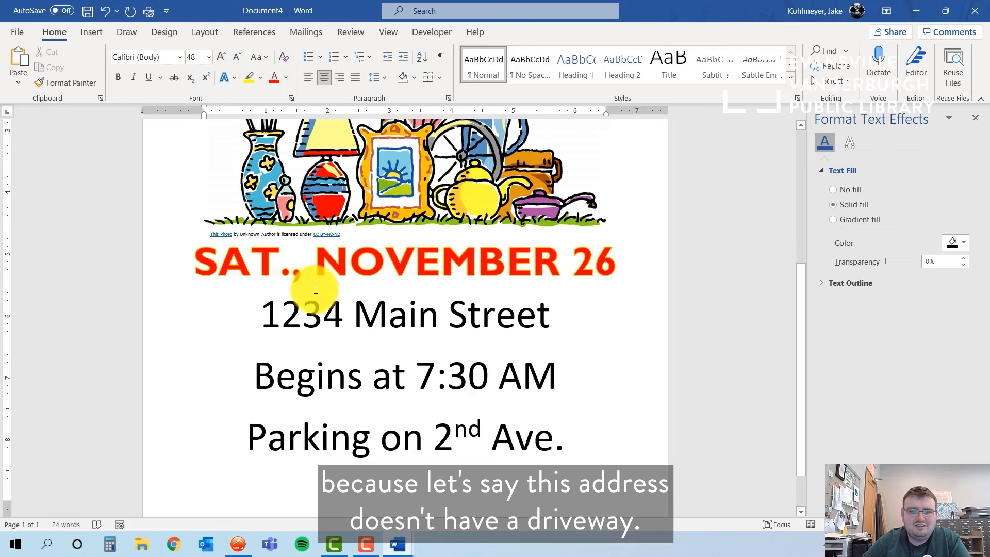
pyautogui.scroll(-1, 339, 315)
pyautogui.scroll(2, 335, 316)
pyautogui.scroll(-2, 340, 316)
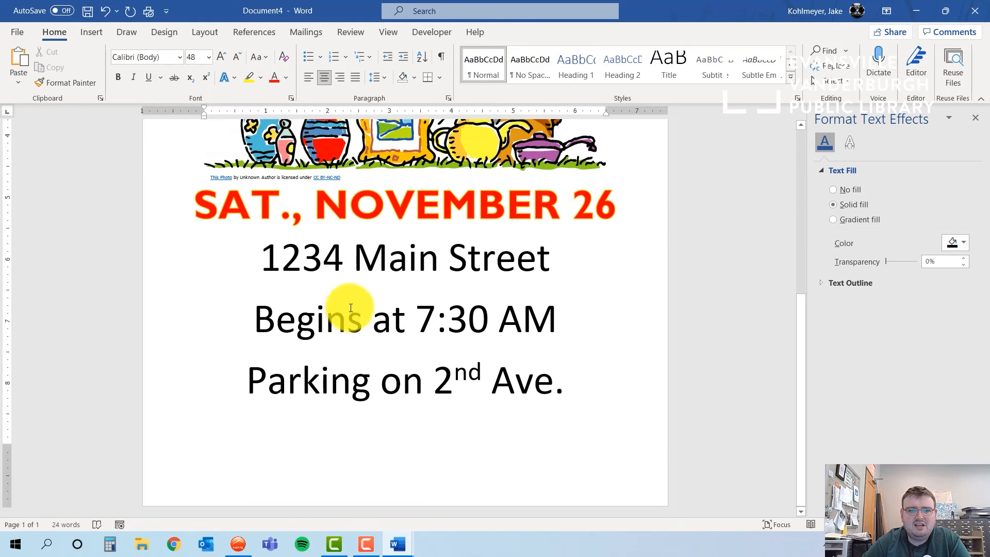
# Reduce the address, start time and parking lines to font size 28 and make them bold
pyautogui.moveTo(568, 379); pyautogui.dragTo(286, 272)
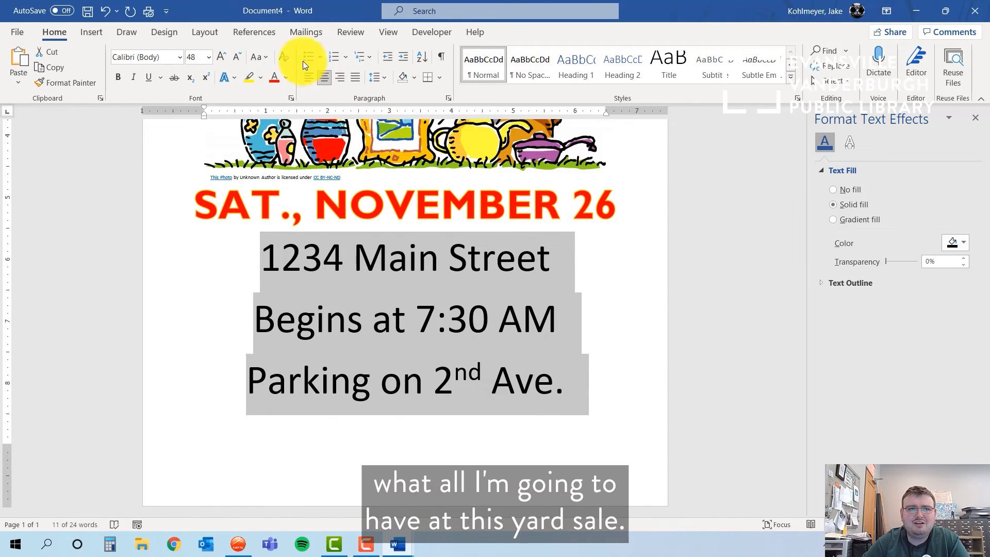
pyautogui.click(239, 61)
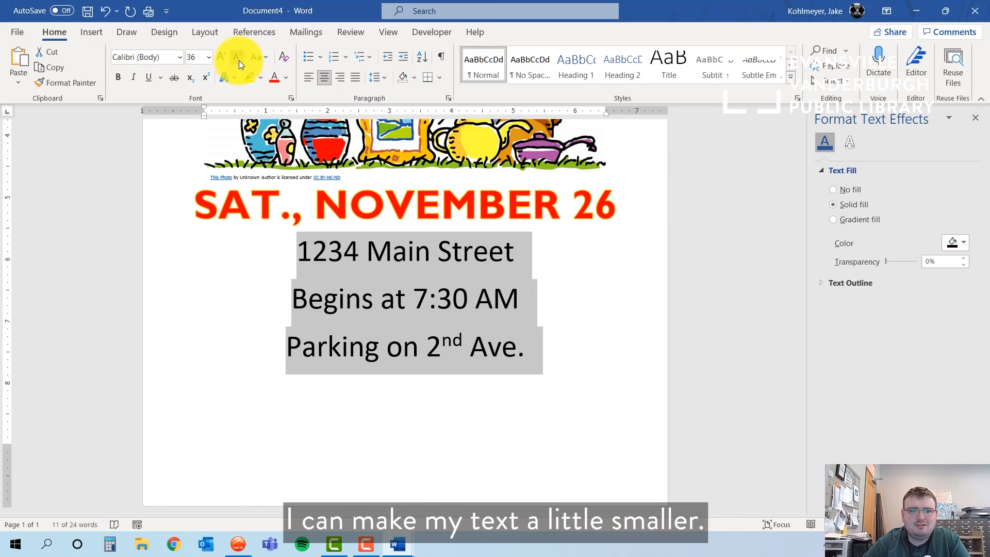
pyautogui.click(239, 60)
pyautogui.click(119, 78)
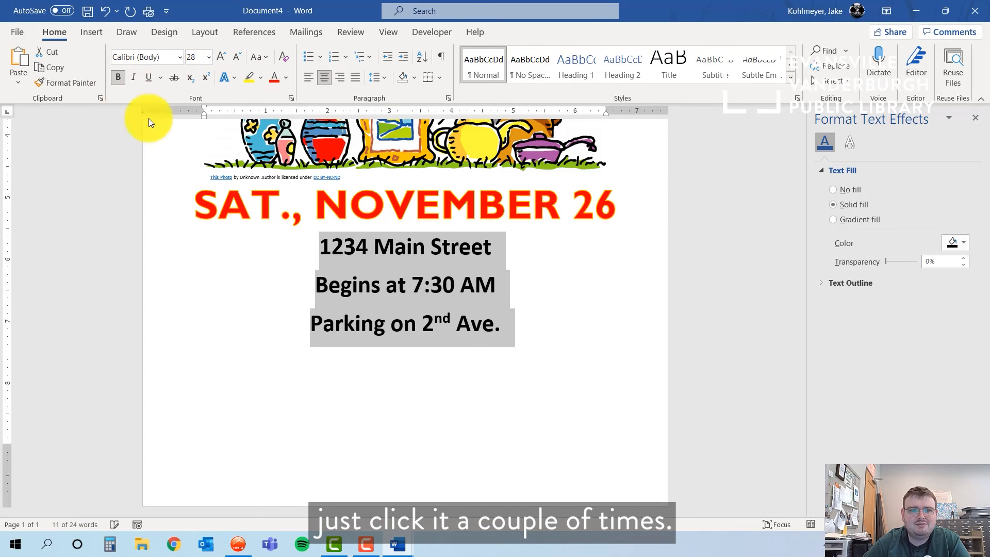
# Add the red lines "Includes boys and girls clothing (ages 3-9)" and "Golf clubs" at font size 26 below the parking line
pyautogui.click(600, 334)
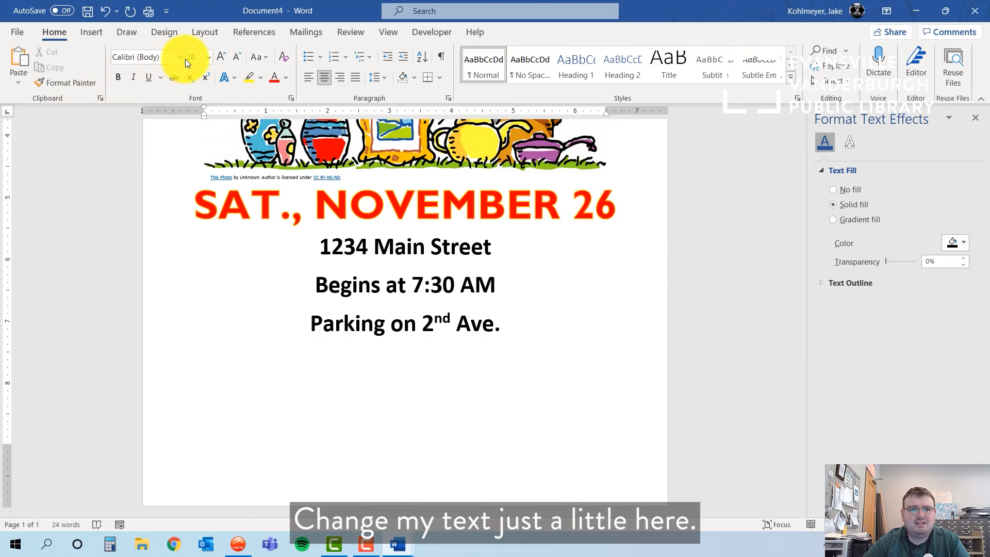
pyautogui.click(273, 80)
pyautogui.write('Inlc')
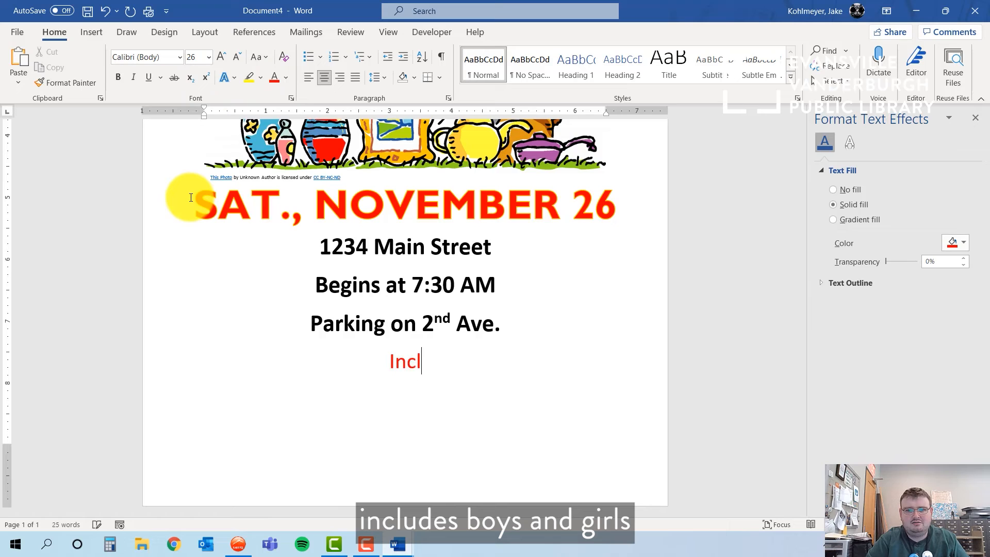
pyautogui.write('uds')
pyautogui.press('BackSpace')
pyautogui.write('es boys ')
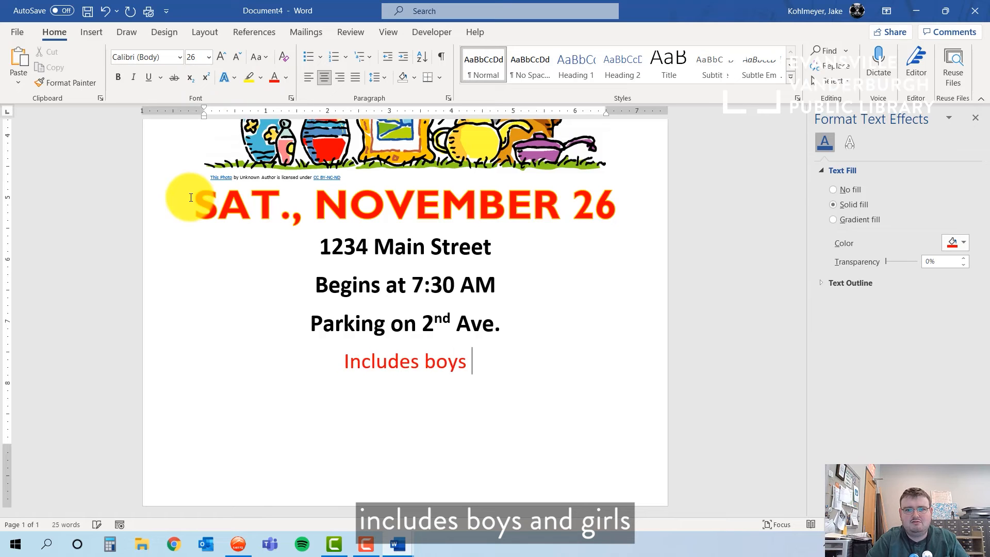
pyautogui.write('and girls childrens clo')
pyautogui.press('BackSpace')
pyautogui.press('BackSpace')
pyautogui.press('BackSpace')
pyautogui.press('BackSpace')
pyautogui.press('BackSpace')
pyautogui.write("'s c")
pyautogui.press('BackSpace')
pyautogui.press('BackSpace')
pyautogui.press('BackSpace')
pyautogui.press('BackSpace')
pyautogui.press('BackSpace')
pyautogui.press('BackSpace')
pyautogui.press('BackSpace')
pyautogui.press('BackSpace')
pyautogui.press('BackSpace')
pyautogui.press('BackSpace')
pyautogui.press('BackSpace')
pyautogui.press('BackSpace')
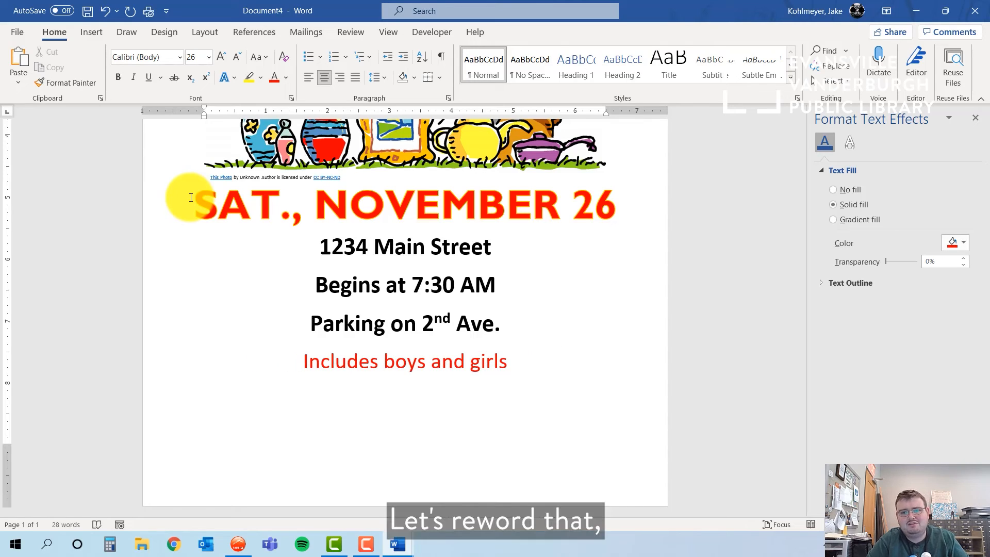
pyautogui.write('clothing (')
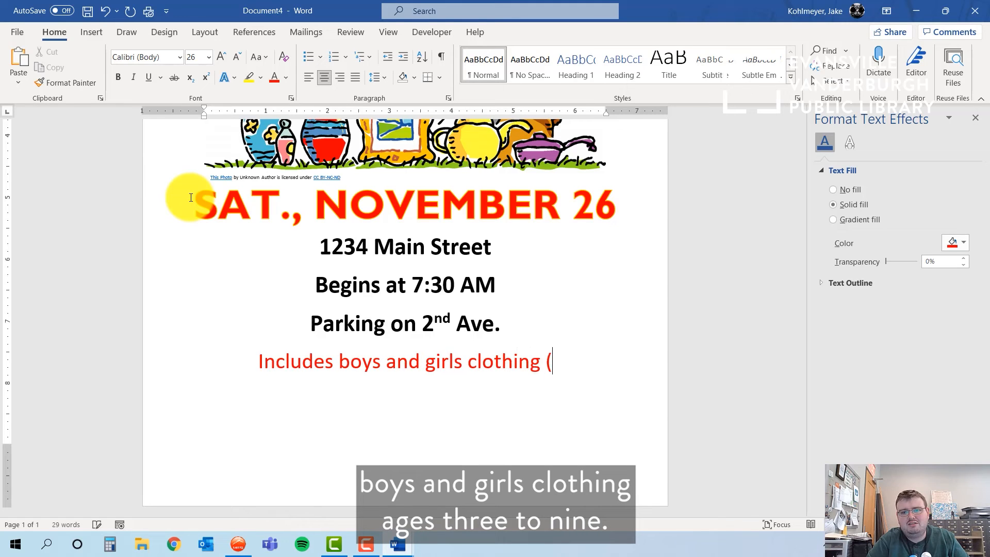
pyautogui.write('ages 3')
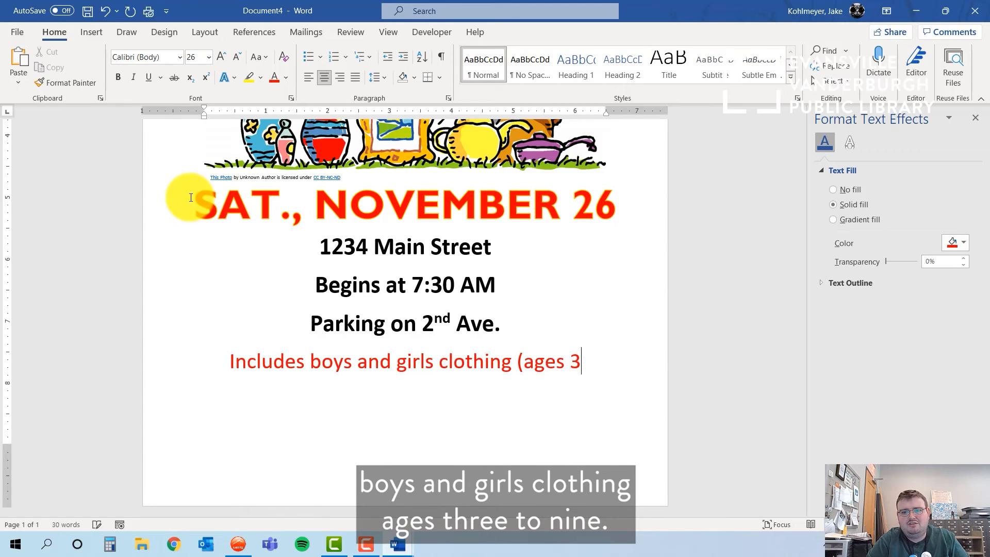
pyautogui.write('-9)')
pyautogui.press('Return')
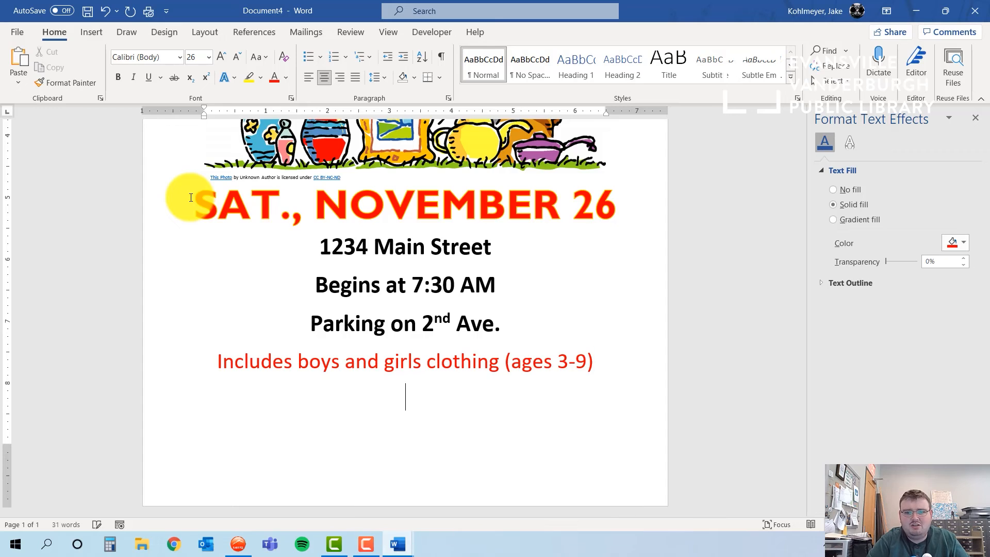
pyautogui.write('Golf clubs')
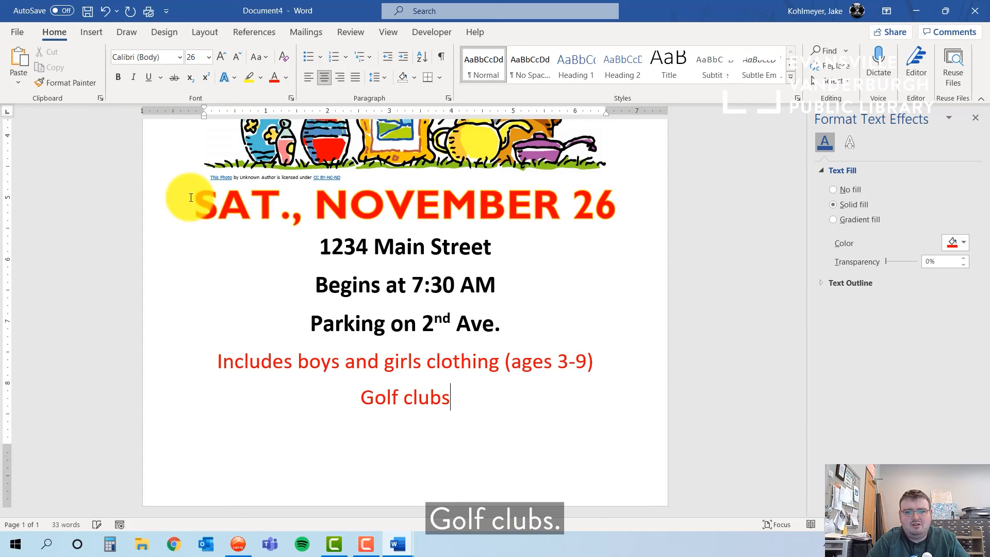
pyautogui.press('Return')
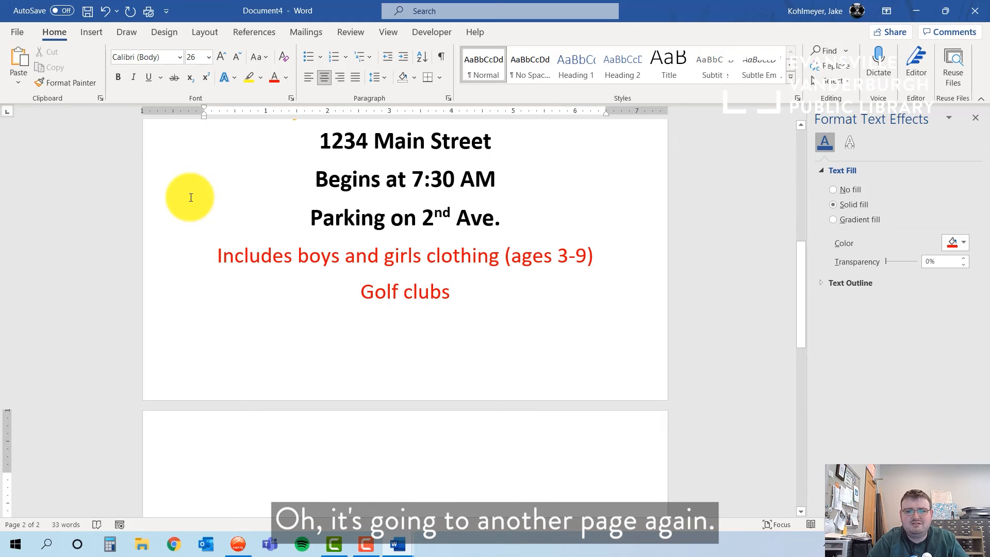
# Set the line spacing to 1.0 and remove the space after paragraphs for all lines from the street address down
pyautogui.scroll(2, 188, 200)
pyautogui.scroll(-1, 187, 201)
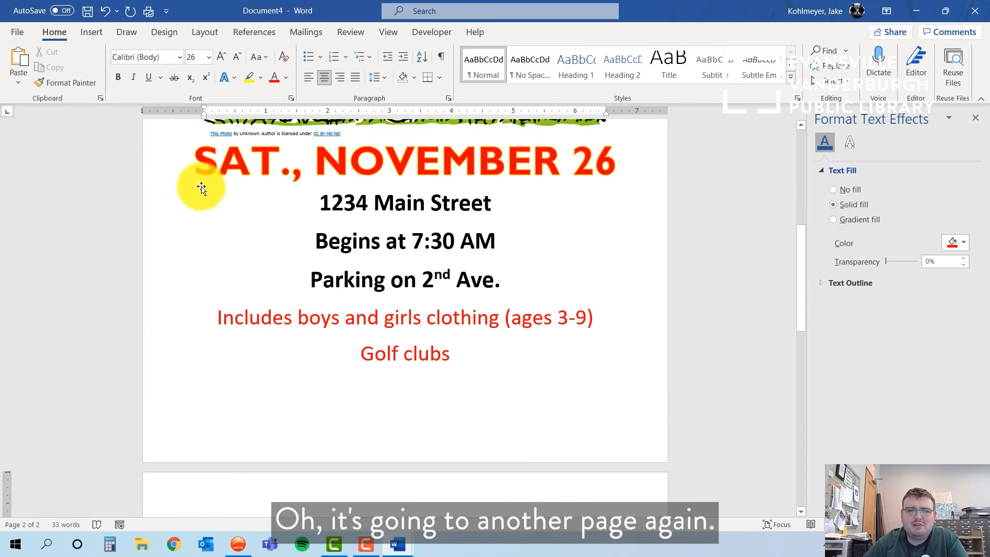
pyautogui.moveTo(313, 198); pyautogui.dragTo(412, 515)
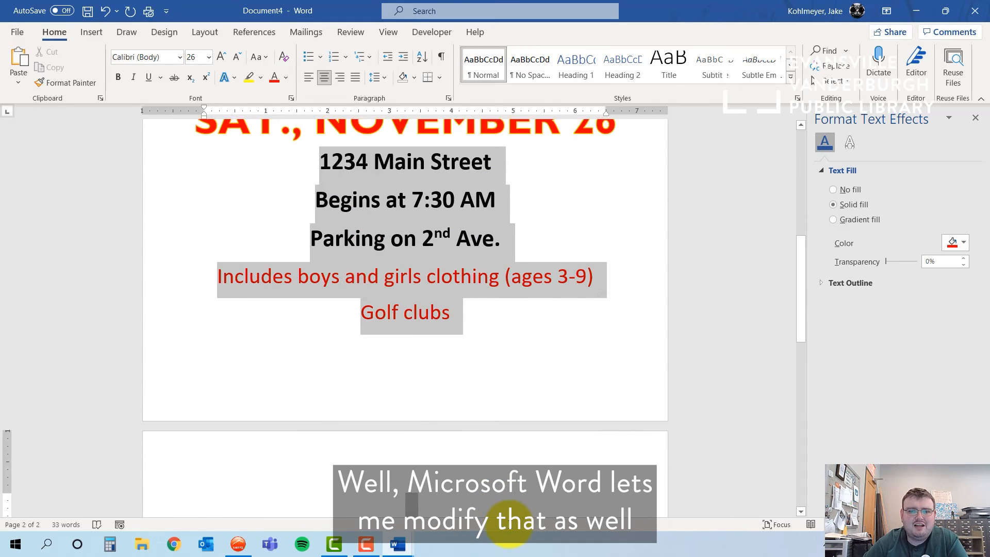
pyautogui.click(380, 77)
pyautogui.click(383, 91)
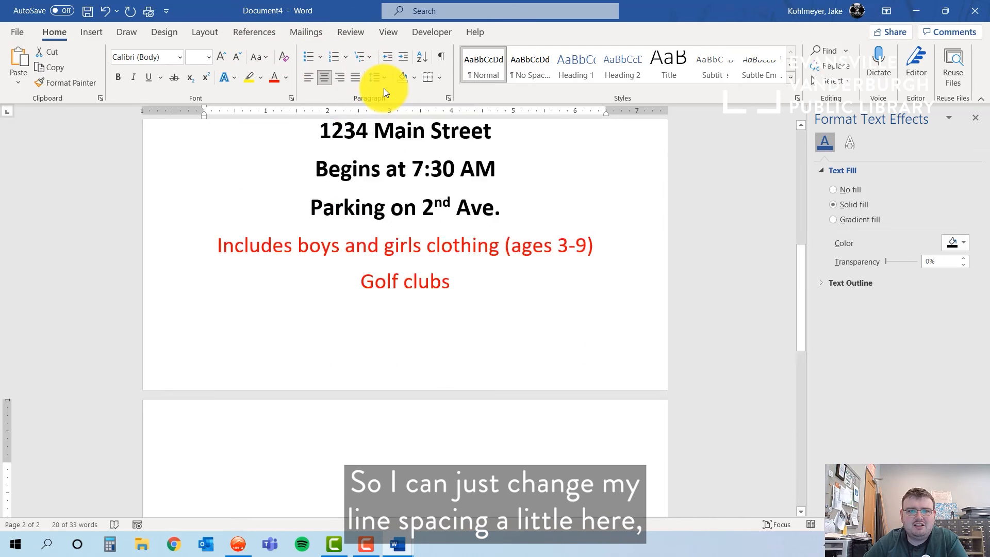
pyautogui.click(384, 76)
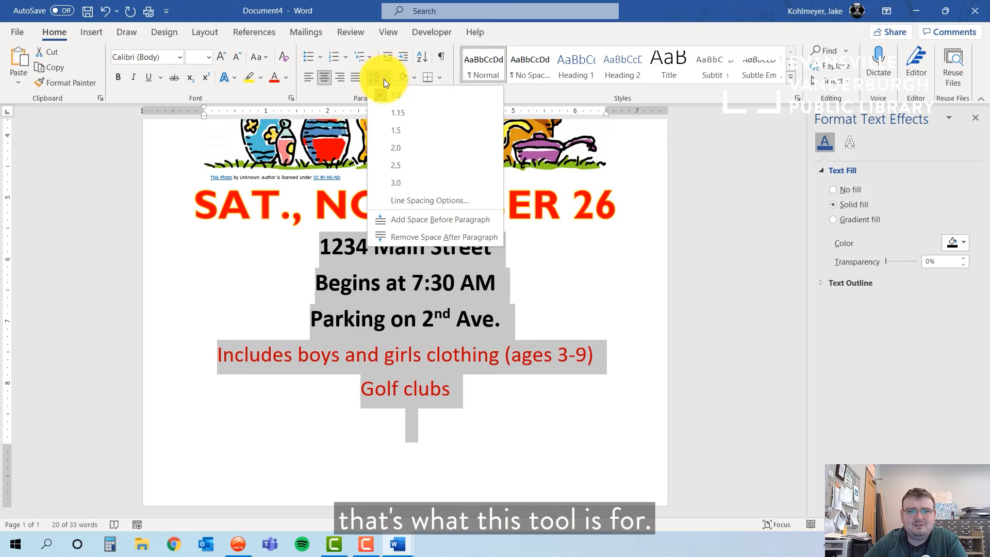
pyautogui.click(425, 237)
# Insert a blank line above the "Includes" line and add "Other household goods, picture frames, shoes, men's pants" below "Golf clubs"
pyautogui.click(218, 333)
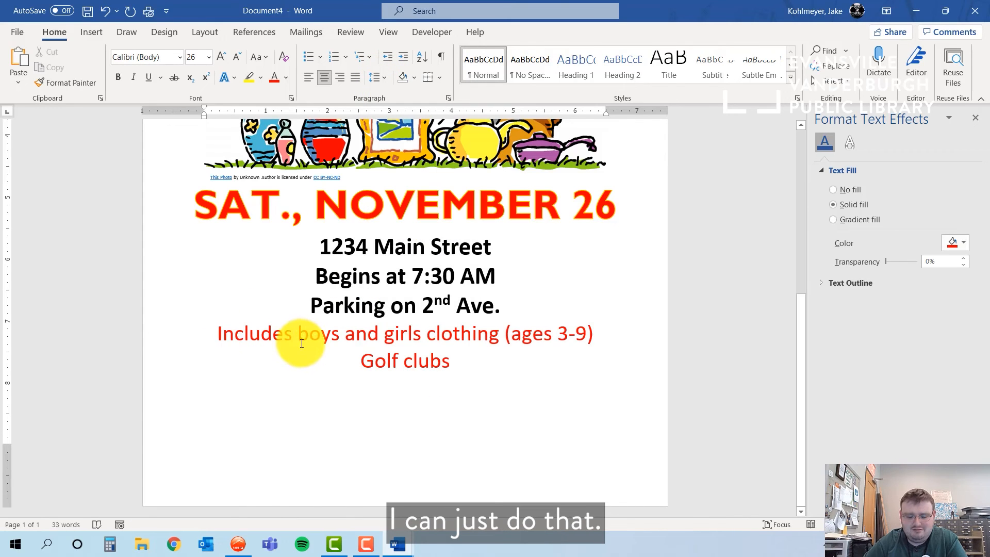
pyautogui.press('Return')
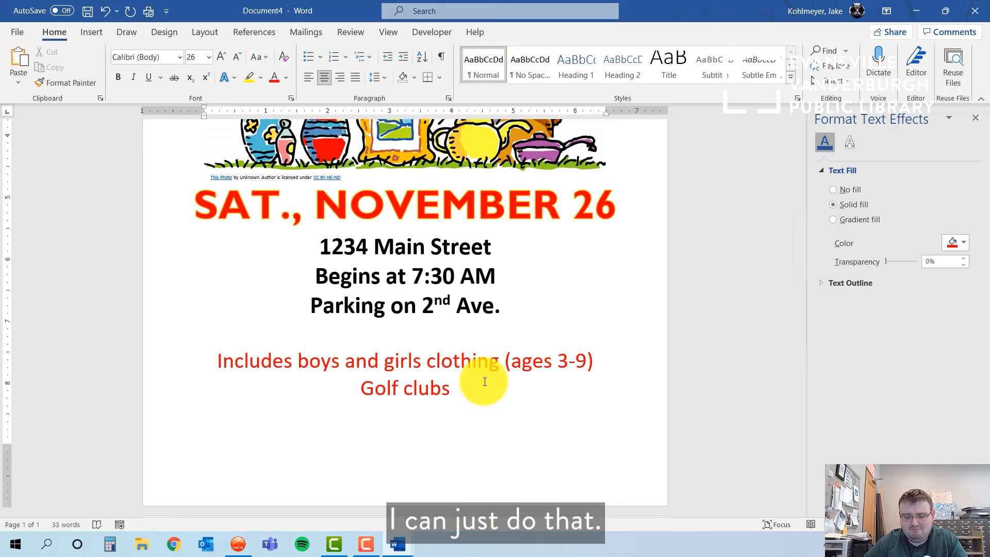
pyautogui.press('Return')
pyautogui.write('Other ')
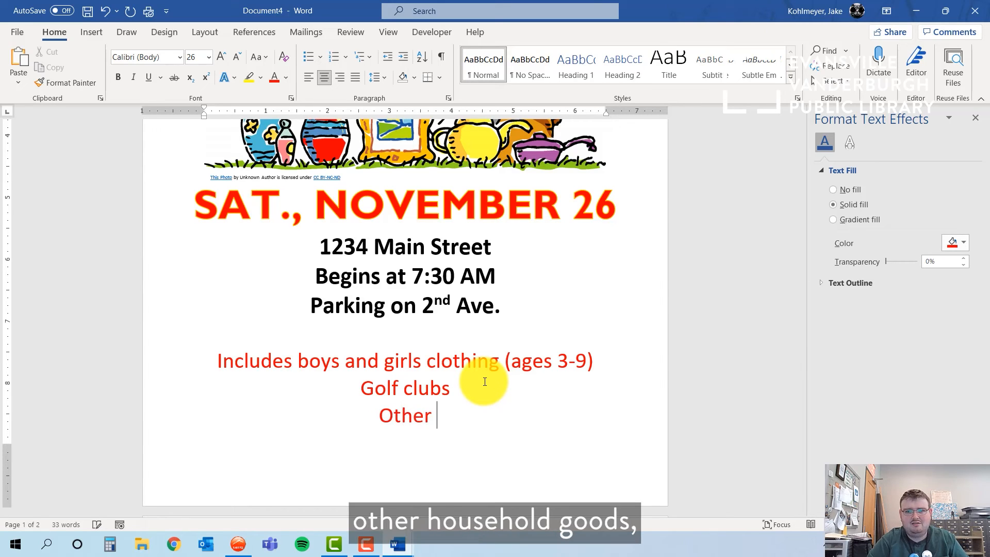
pyautogui.write('household goods, c')
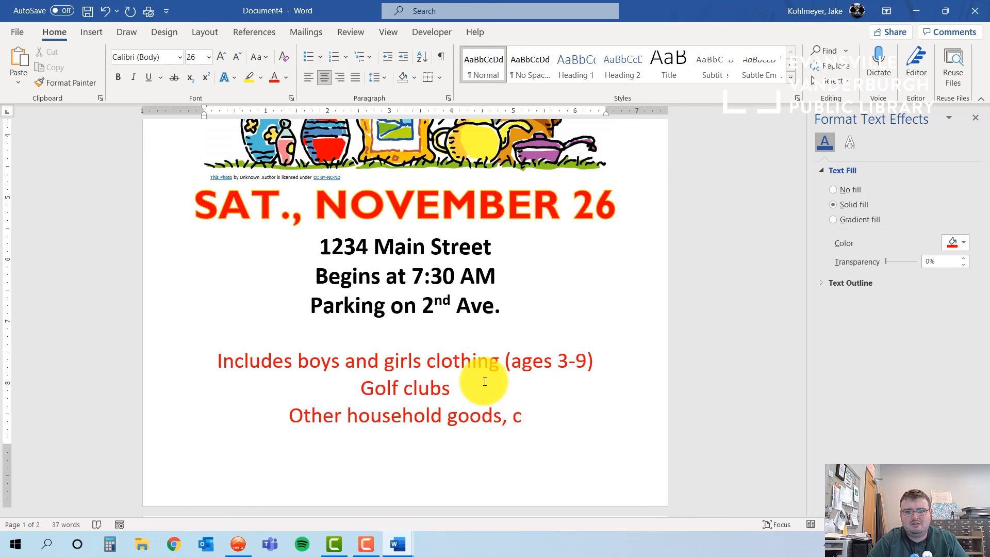
pyautogui.press('BackSpace')
pyautogui.write('=')
pyautogui.press('BackSpace')
pyautogui.write('picture frames, ')
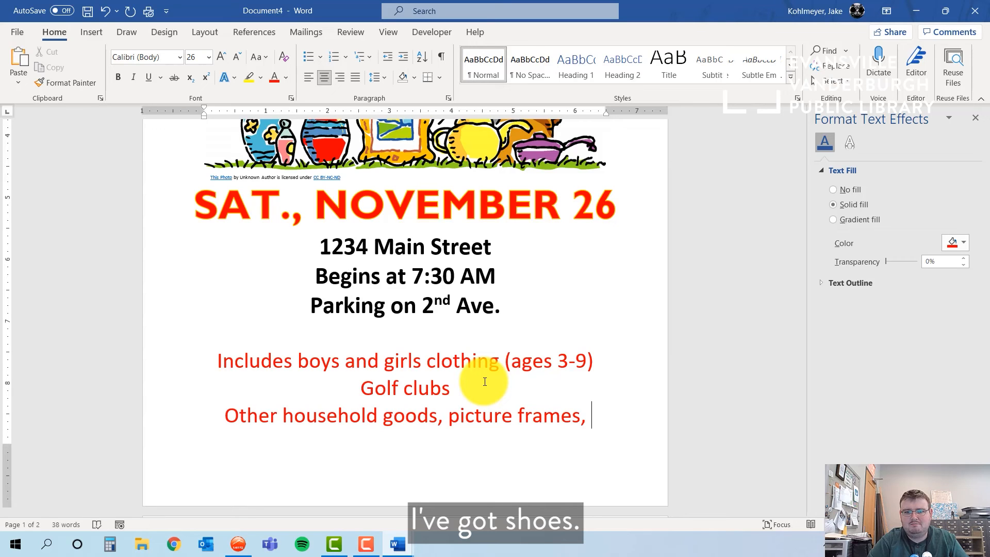
pyautogui.write('shoes')
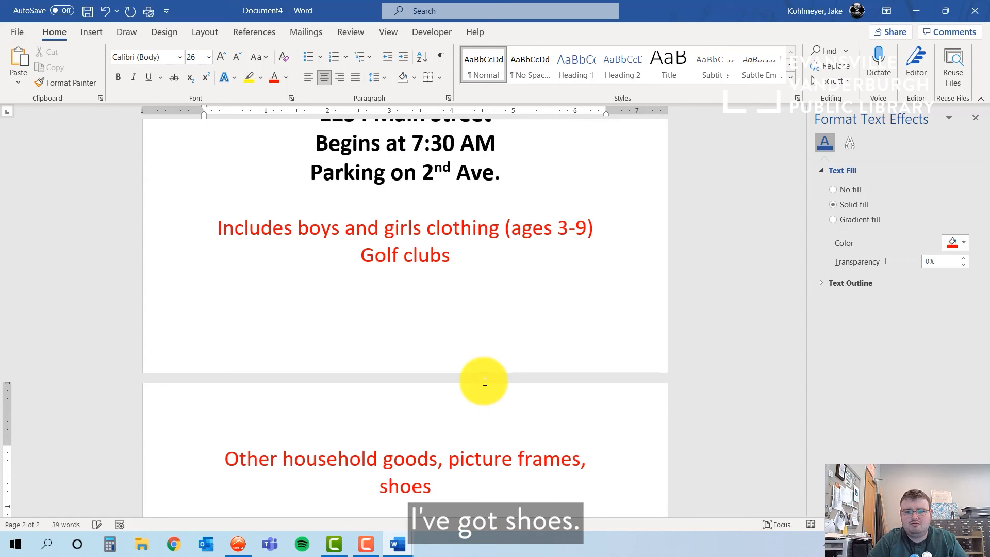
pyautogui.write(", men's pants")
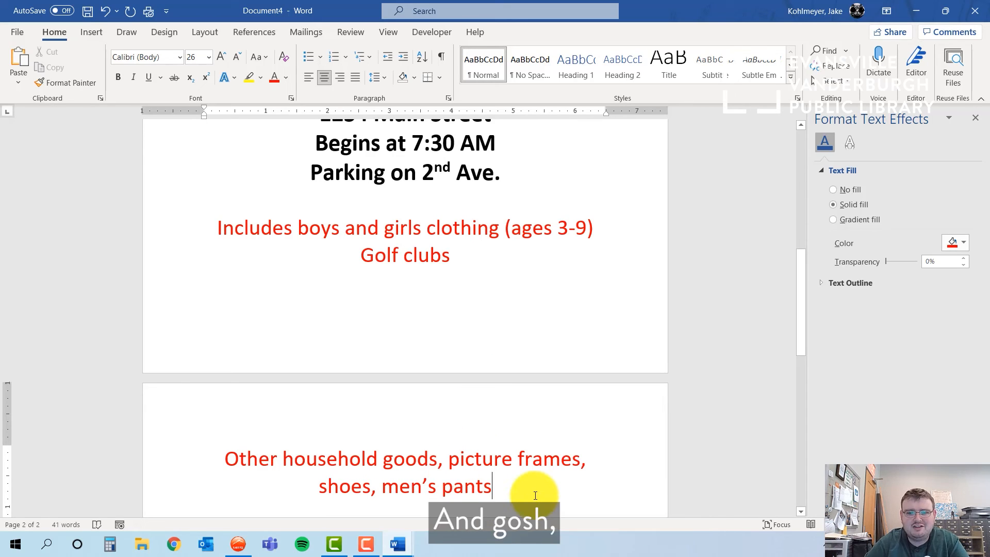
# Reduce the red lines listing the sale items to font size 22
pyautogui.scroll(-4, 548, 250)
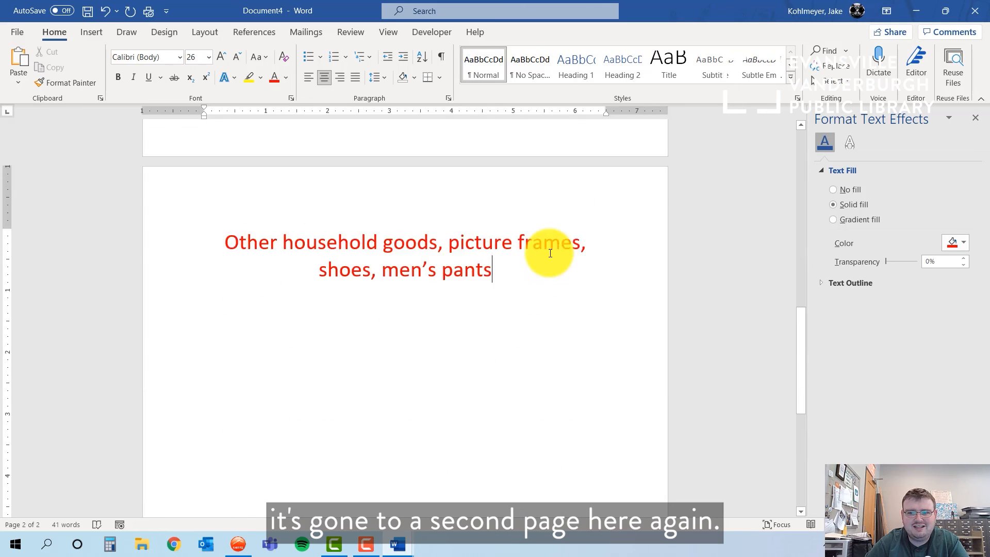
pyautogui.scroll(5, 549, 252)
pyautogui.scroll(1, 548, 255)
pyautogui.scroll(-4, 543, 365)
pyautogui.moveTo(530, 431); pyautogui.dragTo(187, 159)
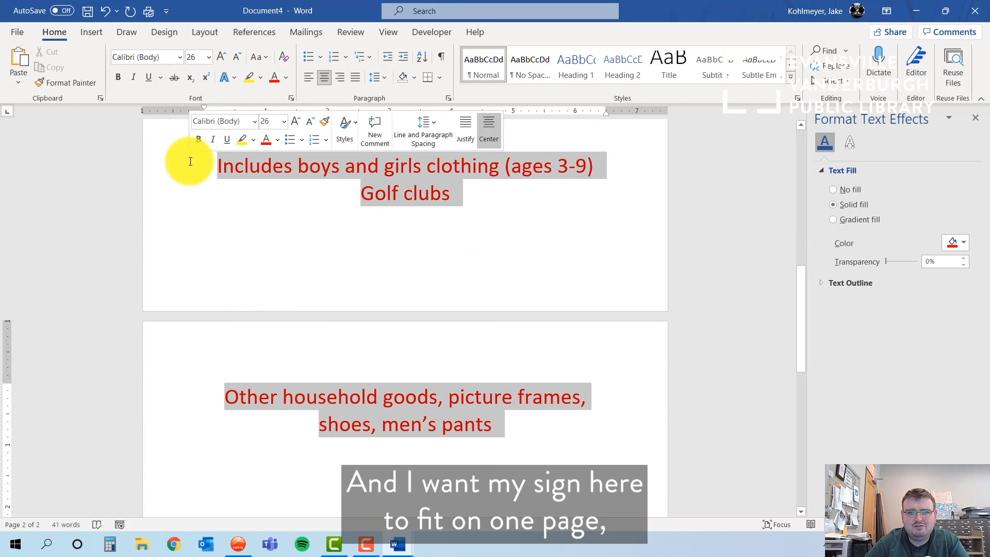
pyautogui.click(236, 55)
pyautogui.click(236, 56)
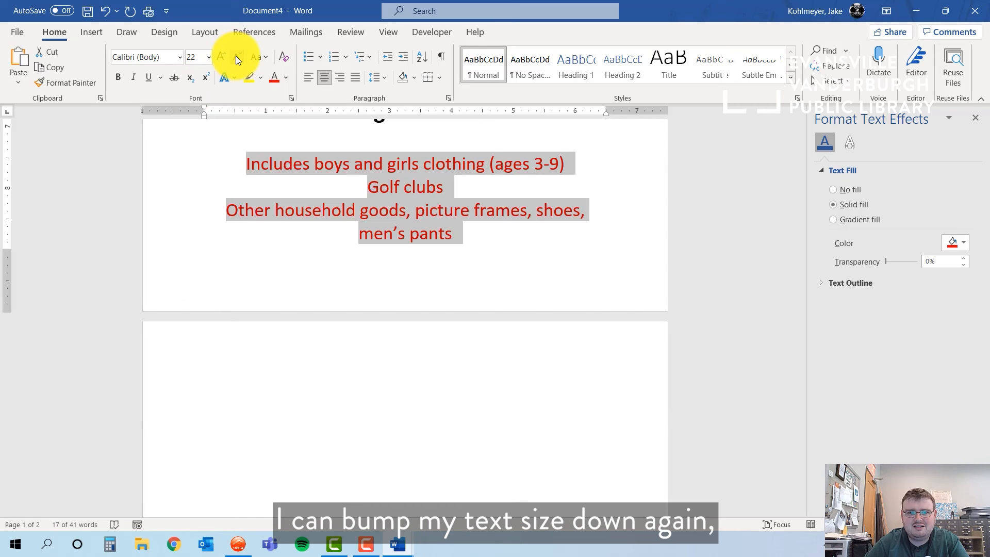
pyautogui.scroll(2, 449, 359)
pyautogui.scroll(2, 491, 394)
pyautogui.click(491, 393)
pyautogui.scroll(-3, 491, 394)
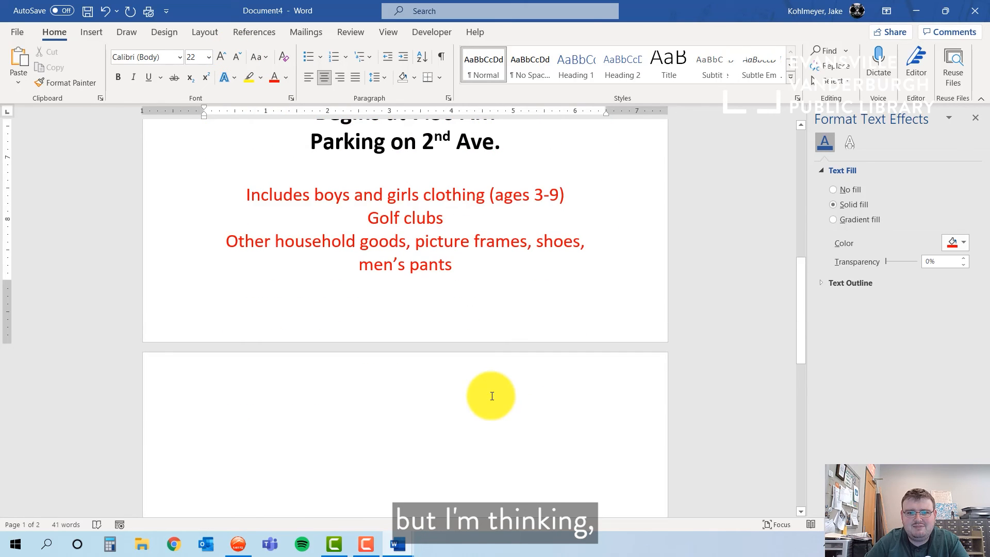
# Delete the empty paragraph after the last item line to remove the extra second page
pyautogui.scroll(4, 491, 395)
pyautogui.scroll(3, 491, 395)
pyautogui.scroll(-5, 491, 397)
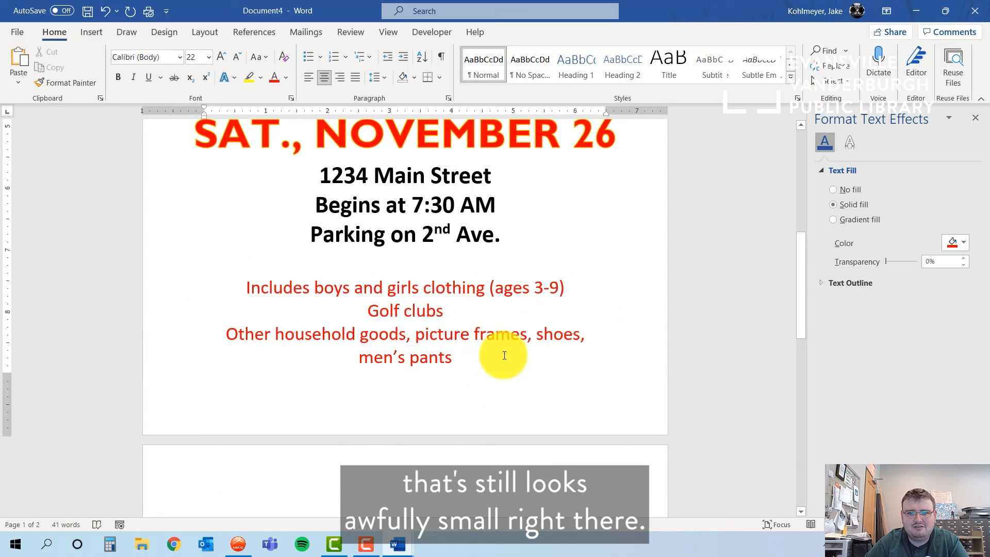
pyautogui.scroll(-3, 504, 355)
pyautogui.scroll(2, 500, 330)
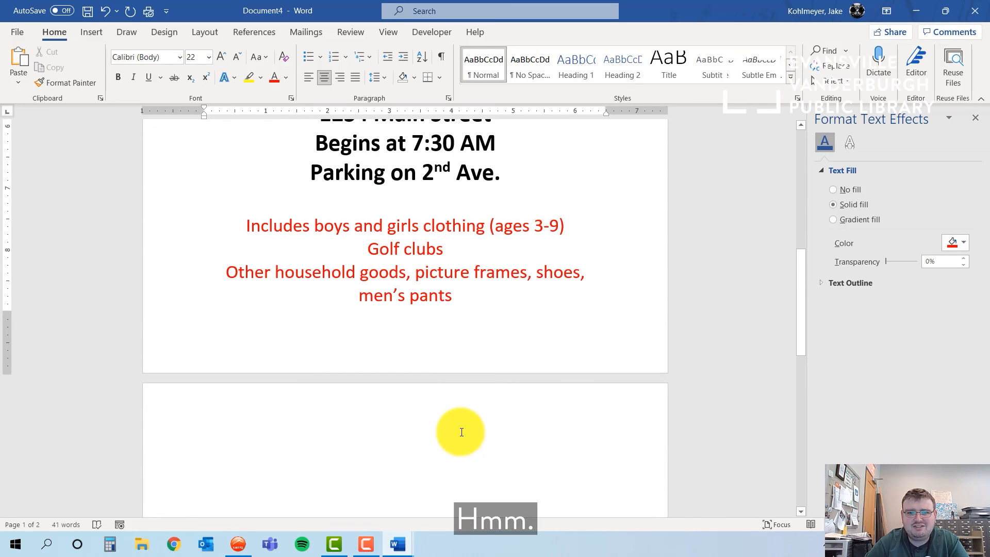
pyautogui.click(465, 474)
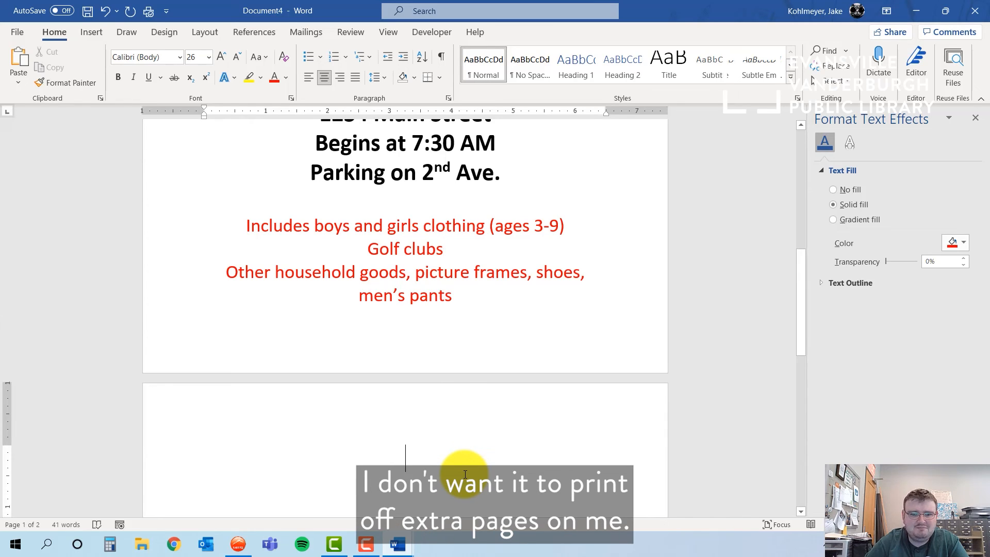
pyautogui.press('BackSpace')
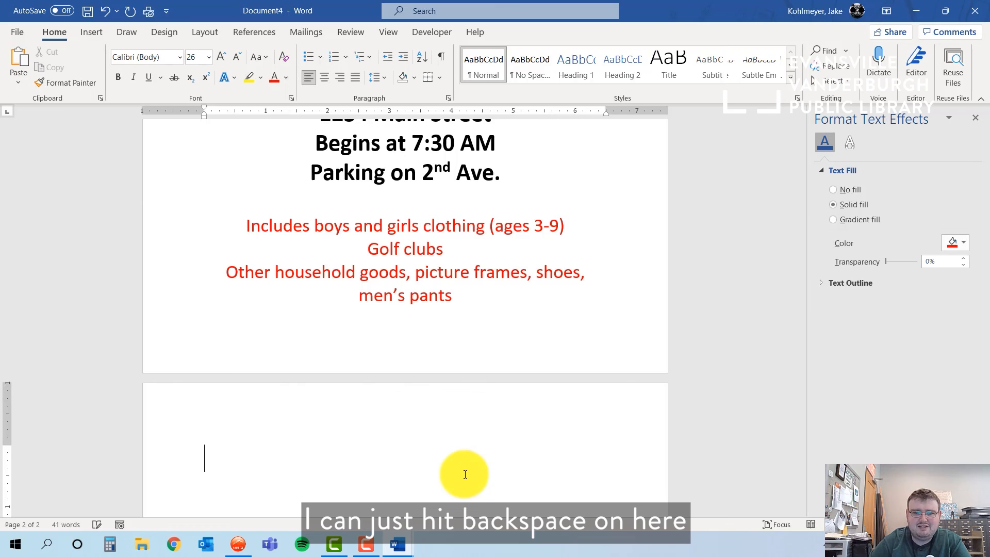
pyautogui.press('BackSpace')
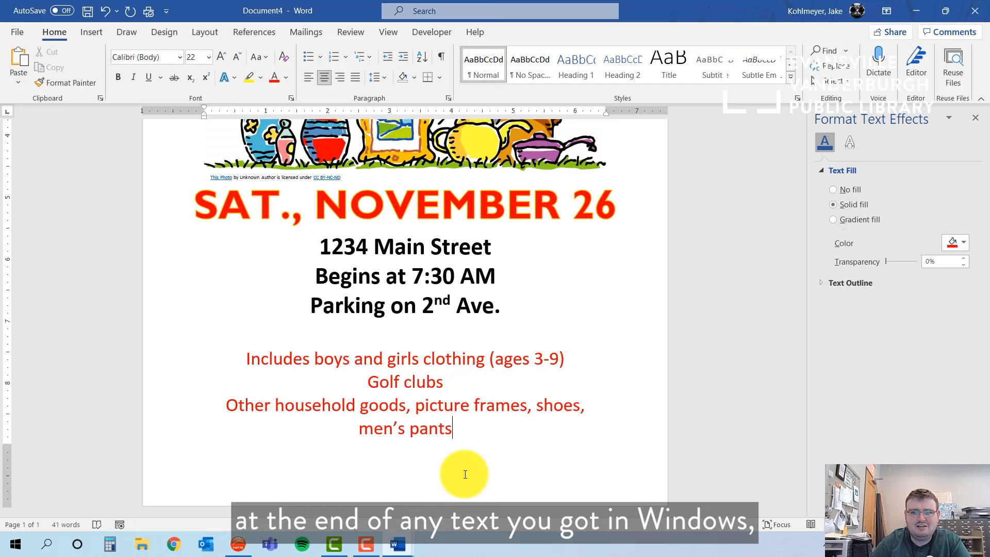
# Append a hyphen and the city name to the end of the street address line
pyautogui.scroll(5, 474, 376)
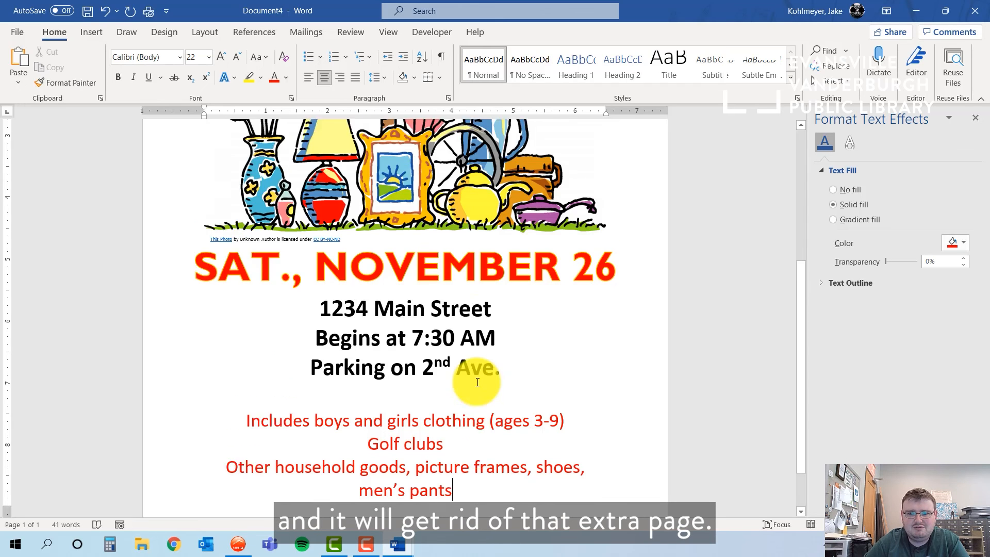
pyautogui.scroll(-3, 478, 381)
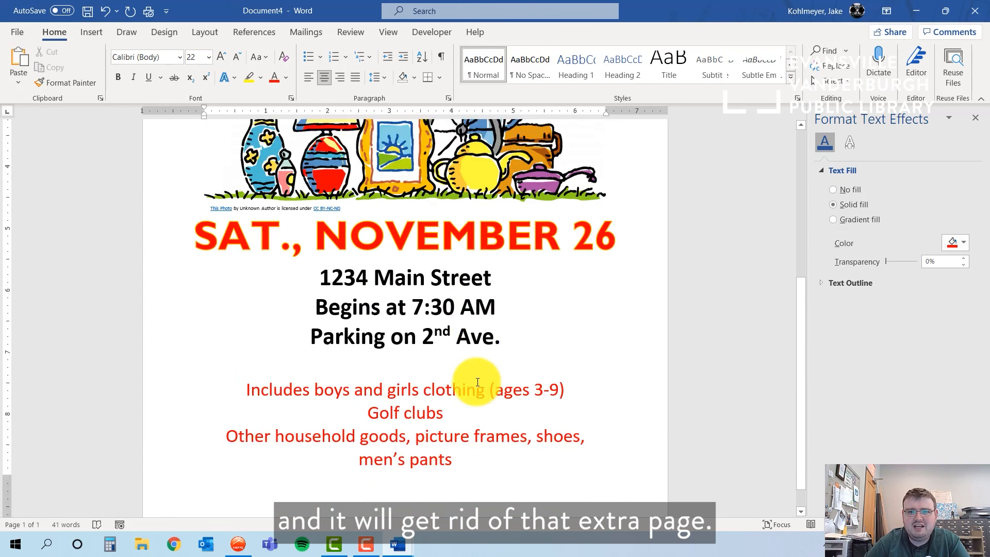
pyautogui.scroll(6, 478, 381)
pyautogui.scroll(-6, 477, 384)
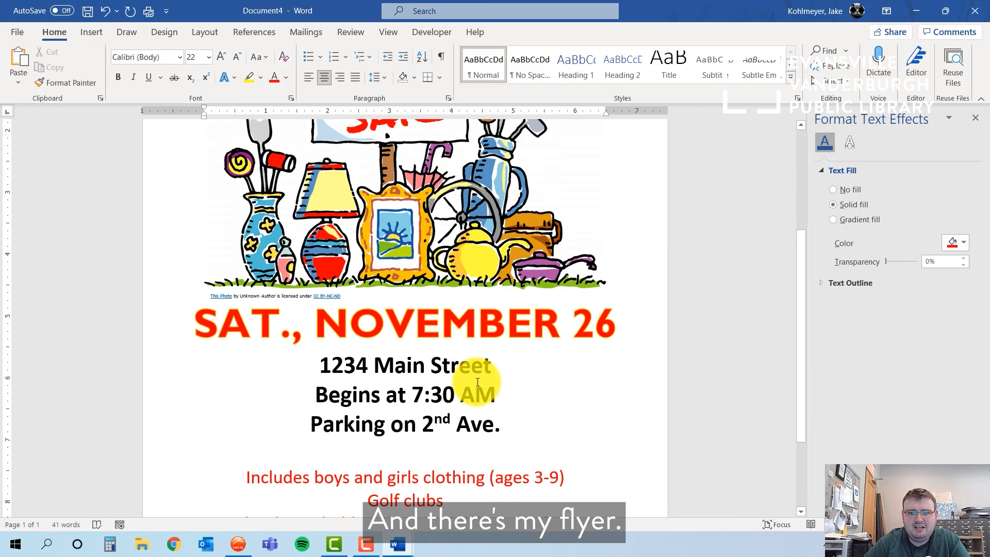
pyautogui.click(517, 245)
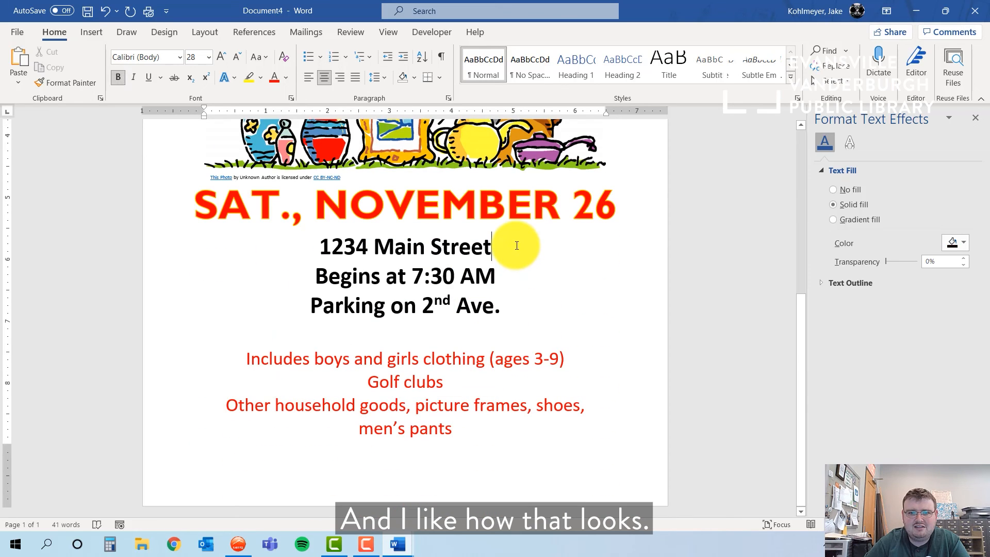
pyautogui.write('- ')
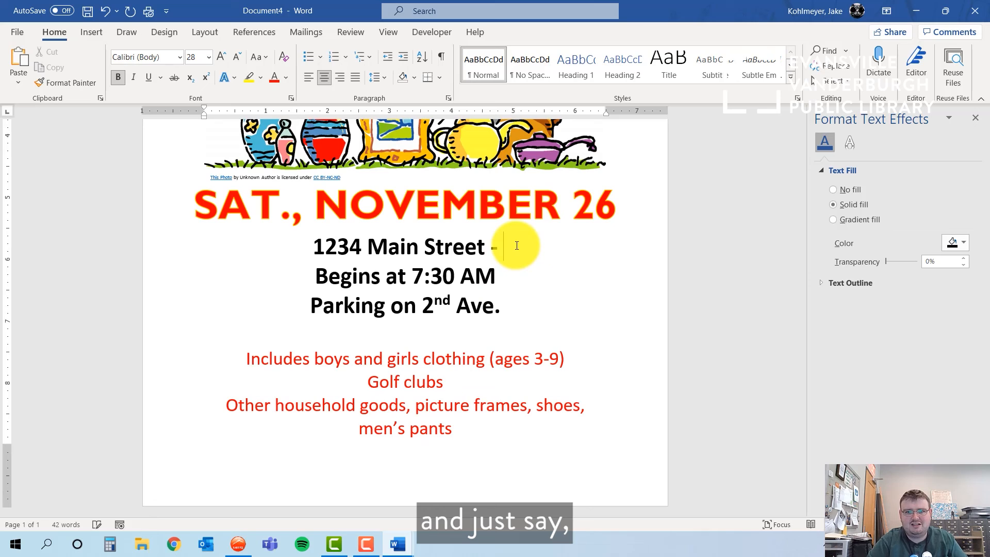
pyautogui.write('Evansville')
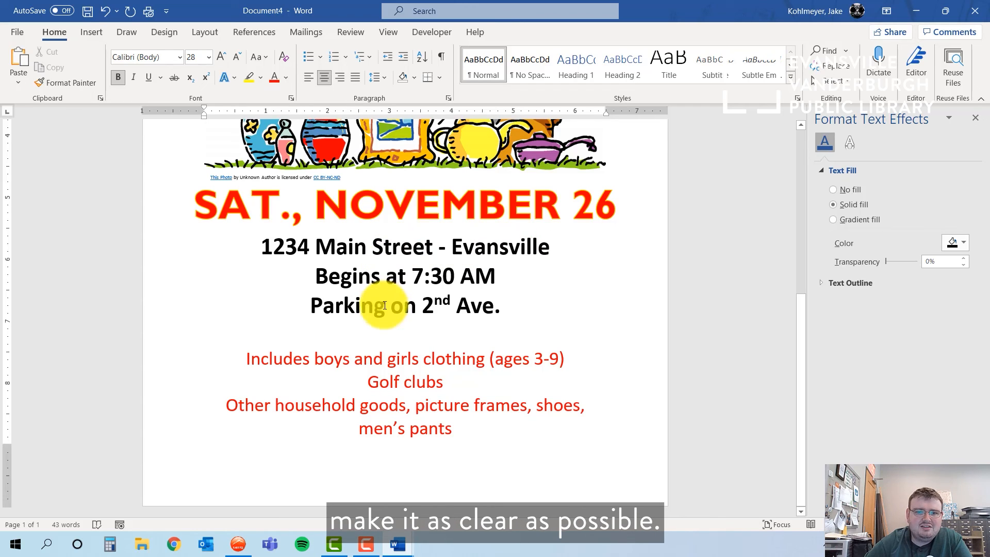
# Append "across from Park" to the end of the flyer's parking line
pyautogui.click(521, 311)
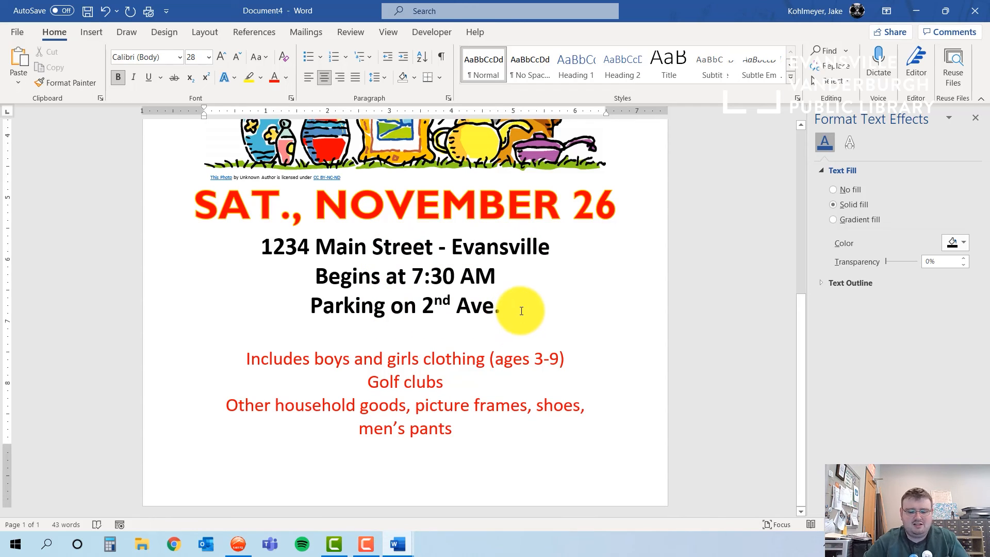
pyautogui.write('across from Park')
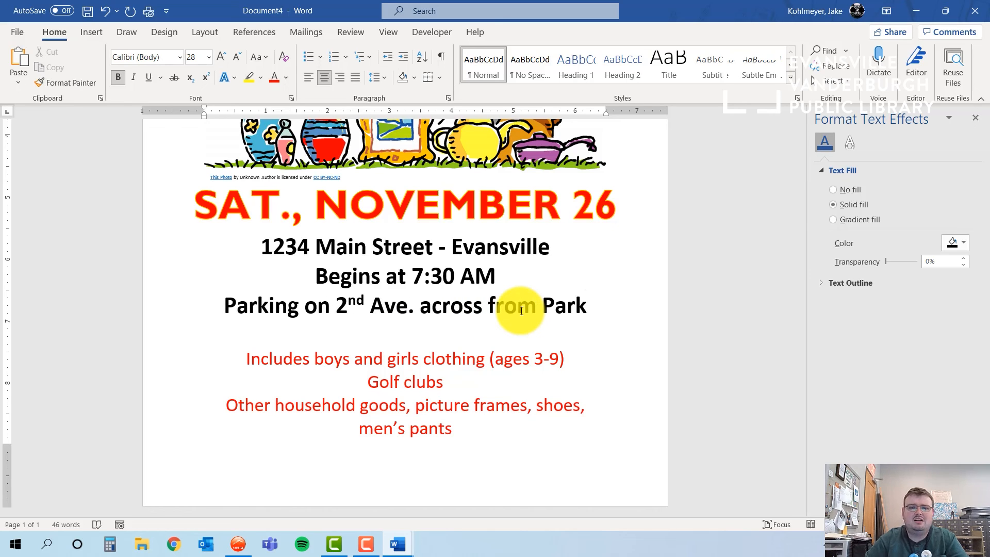
# Check the whole flyer in the print preview and return to the document without printing
pyautogui.scroll(5, 582, 271)
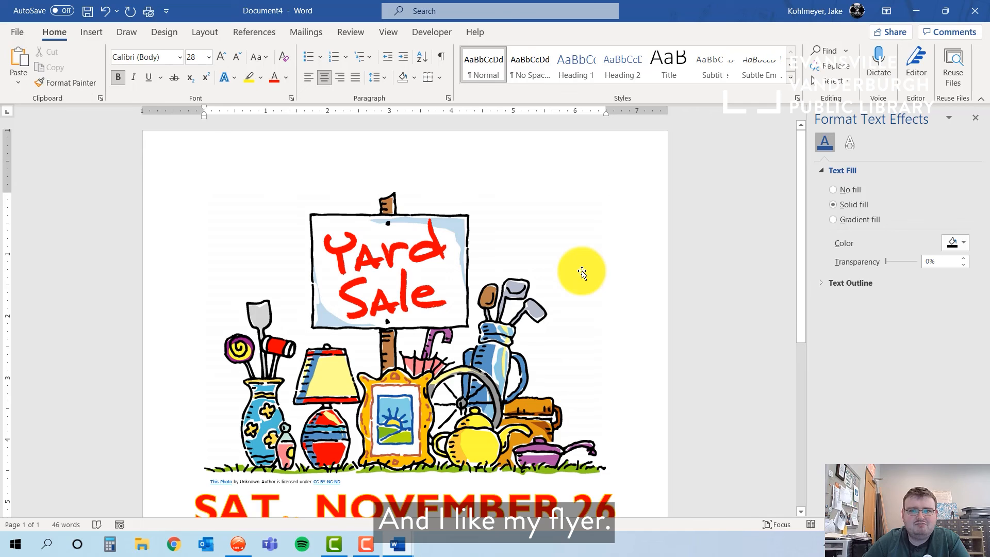
pyautogui.click(7, 29)
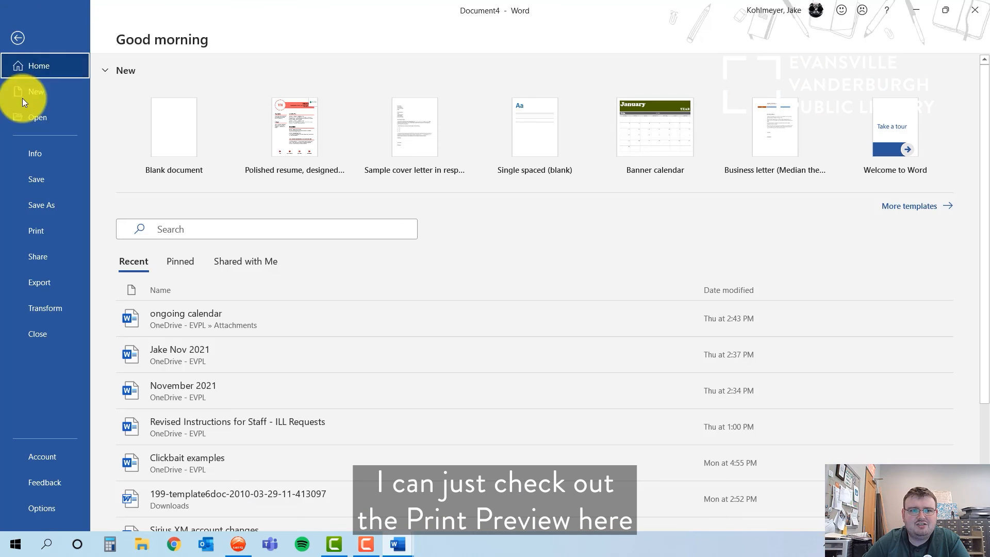
pyautogui.click(48, 231)
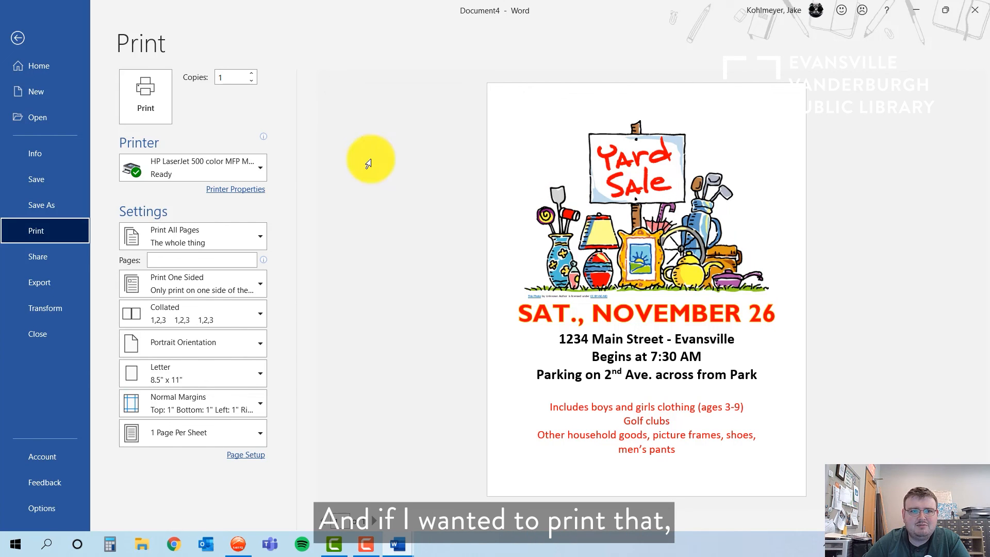
pyautogui.click(18, 40)
pyautogui.scroll(5, 165, 486)
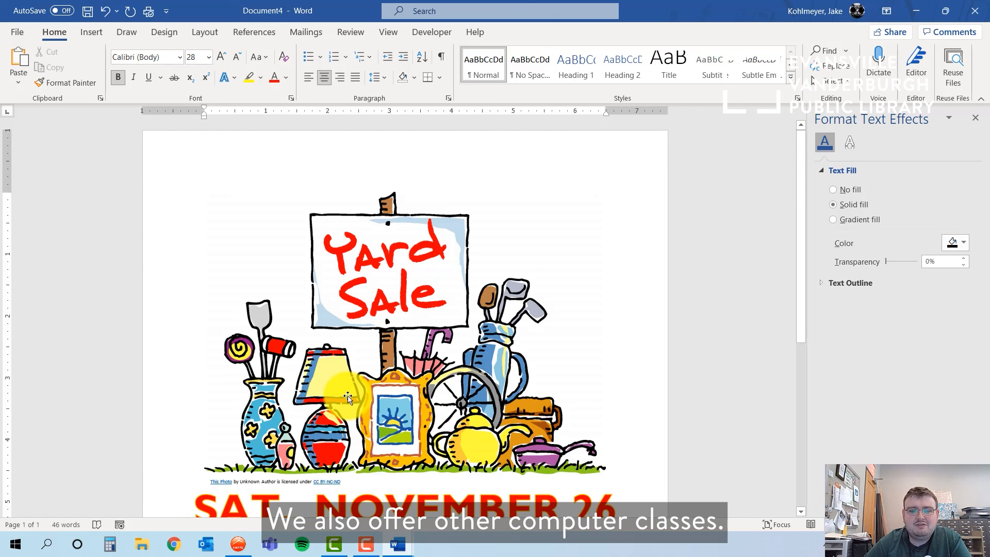
# Switch to Chrome, load the EVPL home page and open the library's events calendar
pyautogui.click(172, 550)
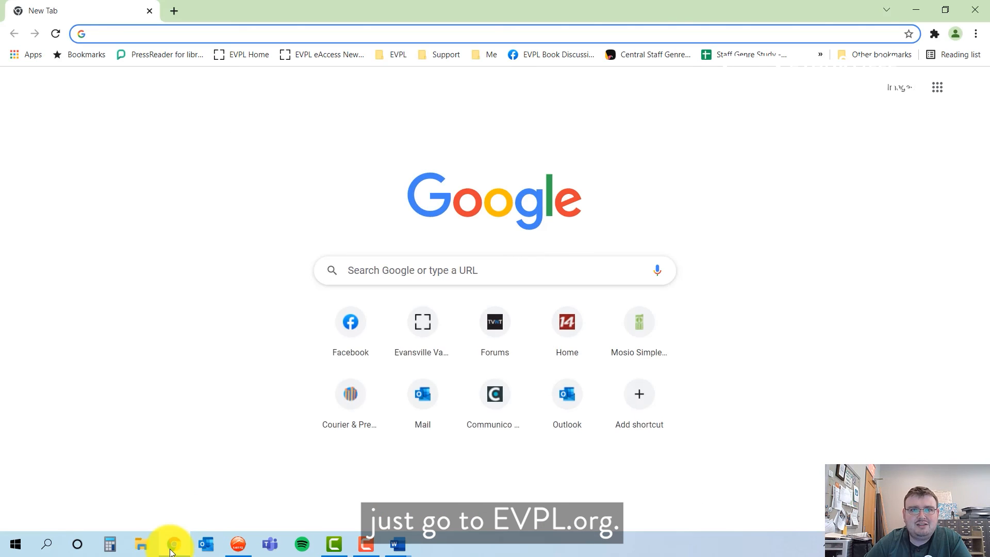
pyautogui.click(252, 58)
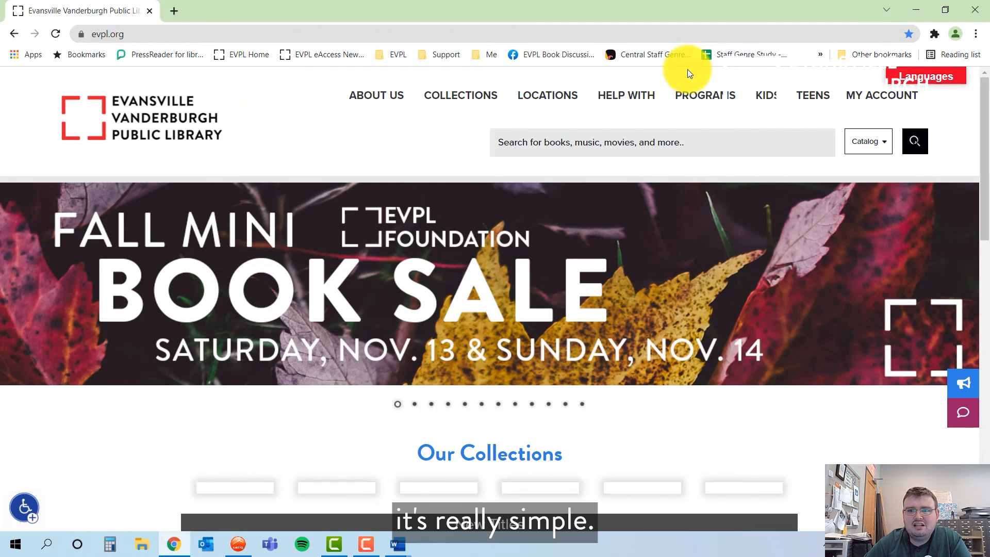
pyautogui.moveTo(722, 94)
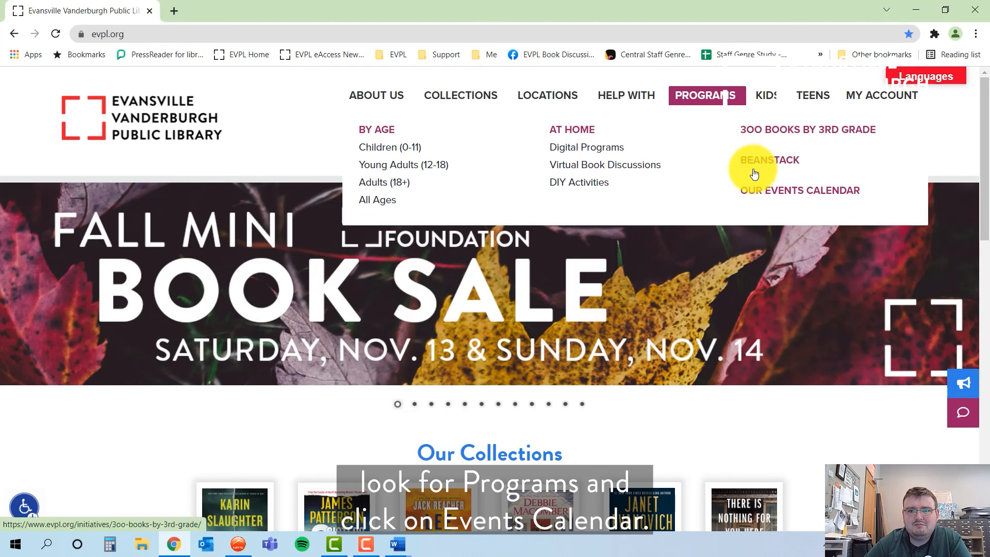
pyautogui.click(761, 196)
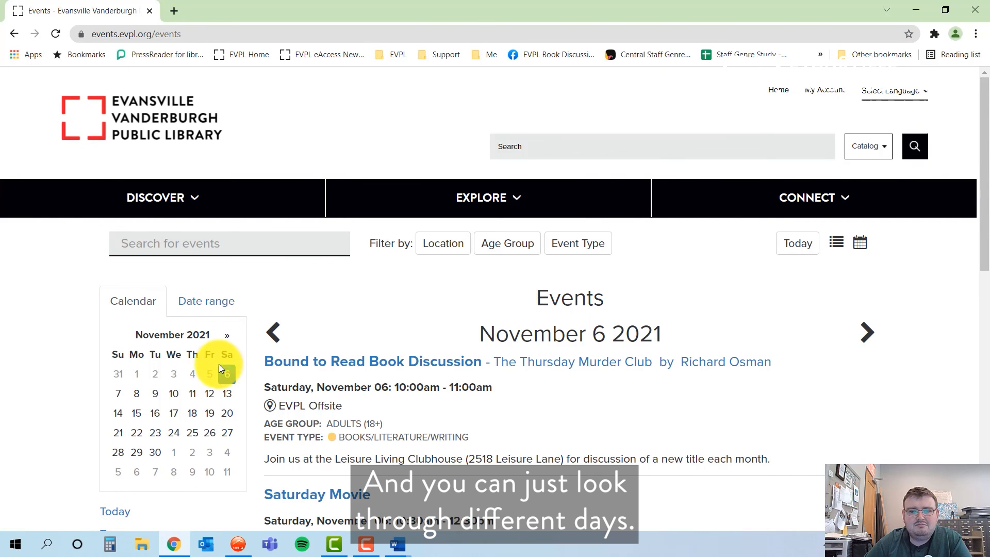
# Show the November 8, 2021 events and view the registration form for "EVPLTech: Intermediate Computer Skills & Internet Safety", closing it without registering
pyautogui.click(140, 399)
pyautogui.scroll(-3, 679, 444)
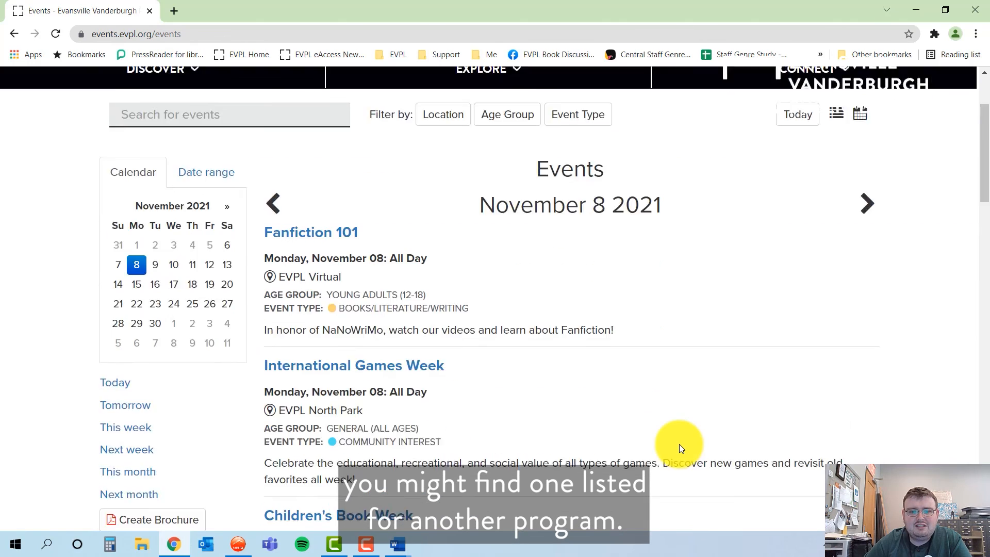
pyautogui.scroll(-10, 679, 446)
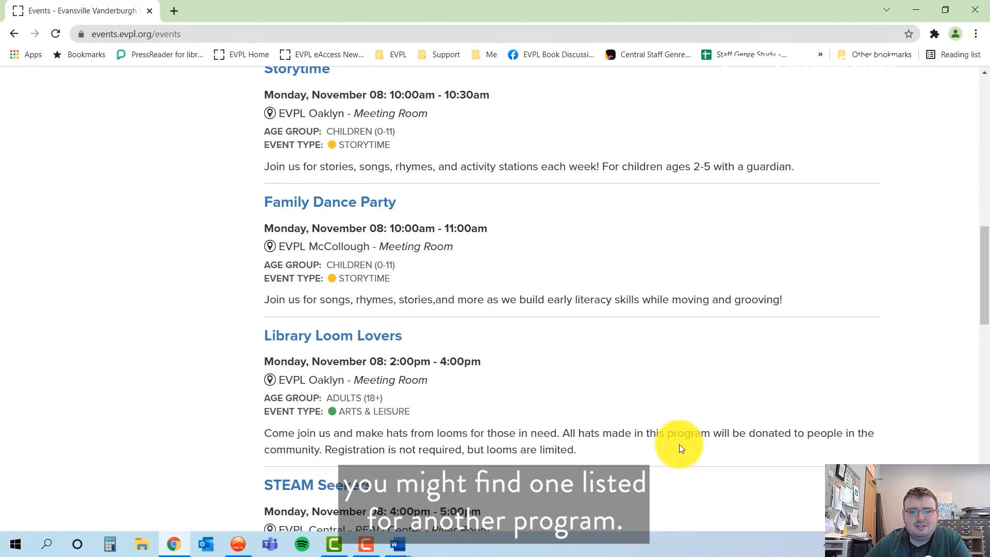
pyautogui.scroll(-8, 679, 444)
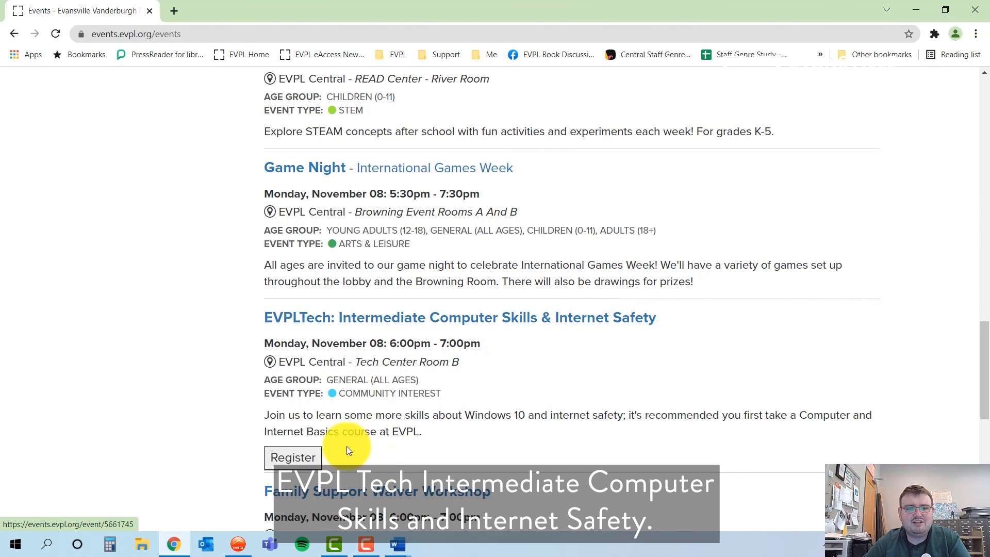
pyautogui.click(313, 461)
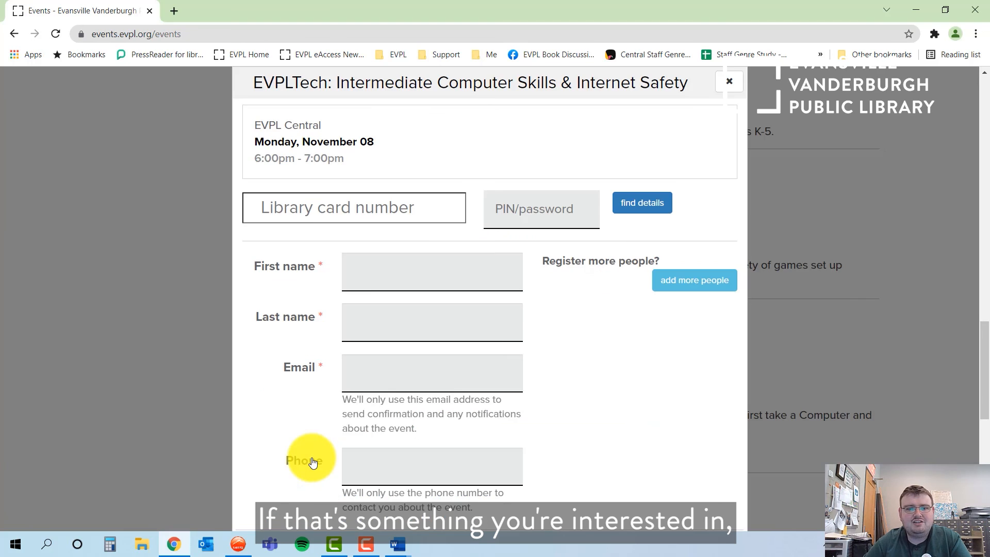
pyautogui.click(729, 82)
# Return to the library's home page and open the Book-A-Librarian service page to read the appointment information
pyautogui.scroll(6, 862, 277)
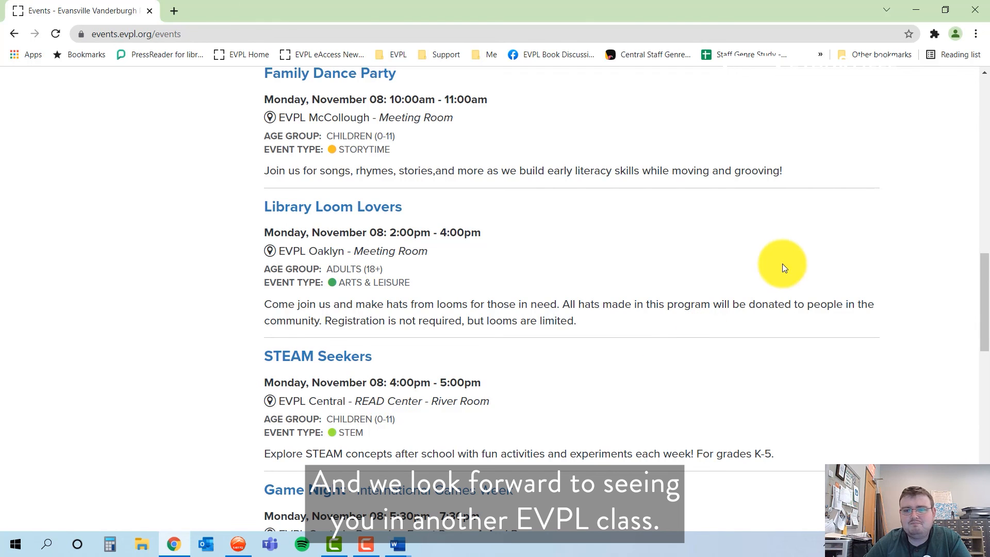
pyautogui.scroll(6, 809, 238)
pyautogui.scroll(9, 809, 237)
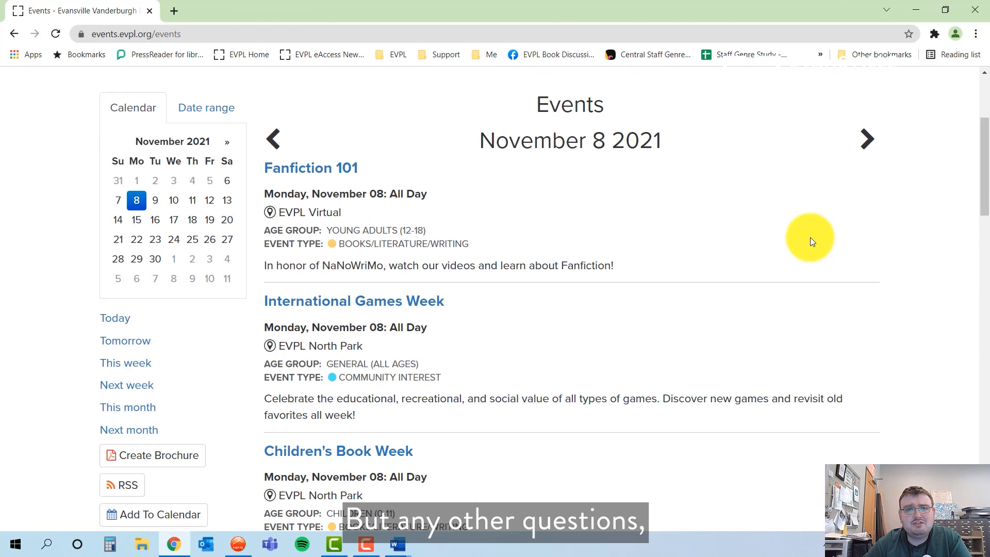
pyautogui.click(108, 104)
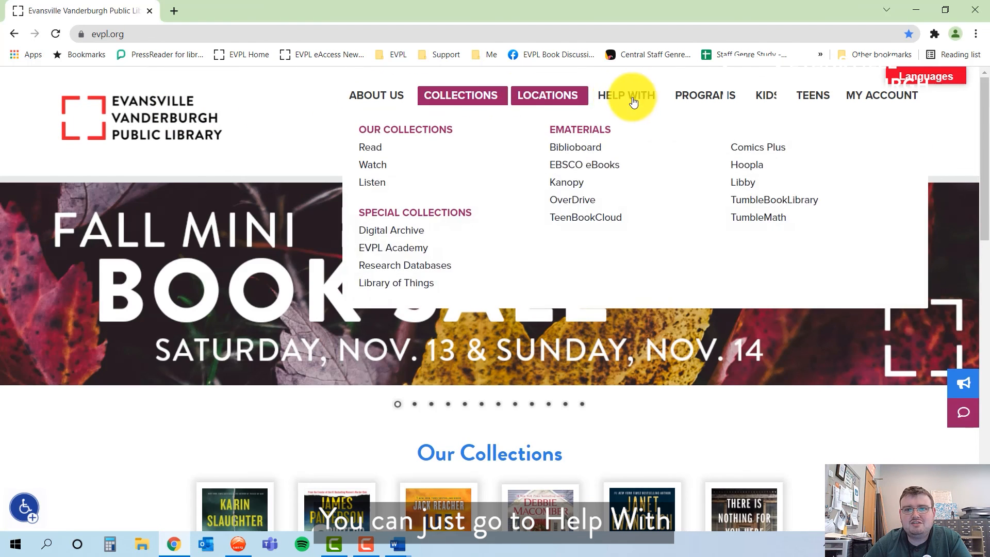
pyautogui.moveTo(639, 100)
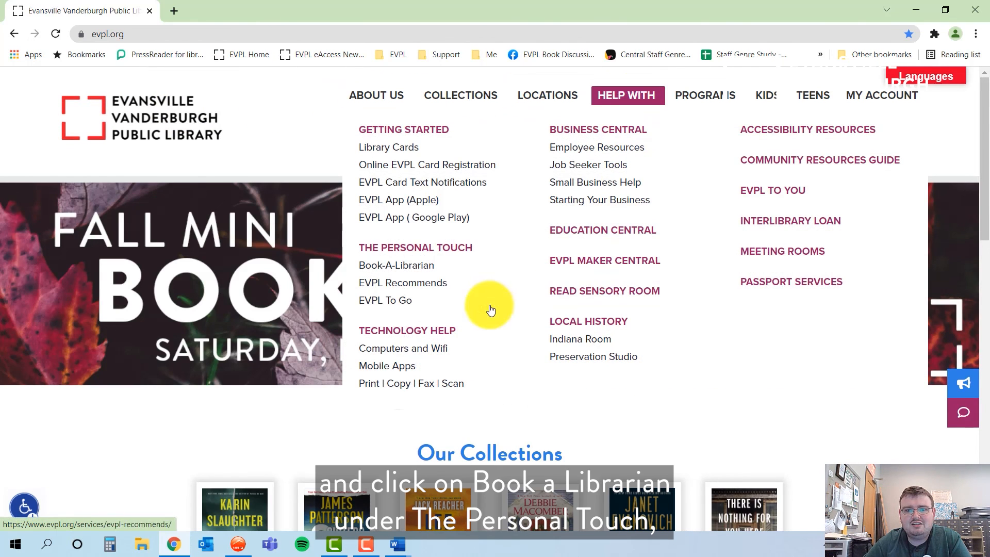
pyautogui.click(408, 272)
pyautogui.scroll(-5, 510, 371)
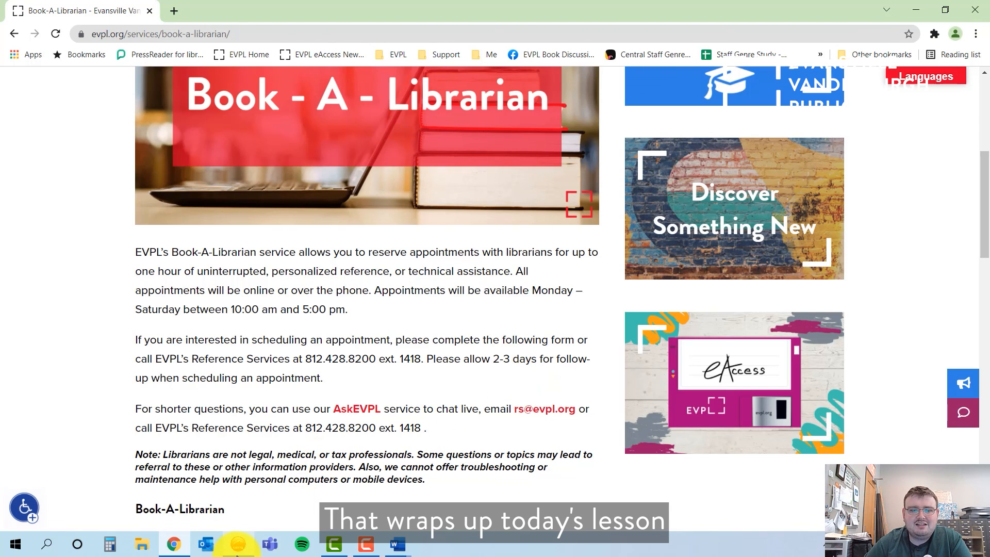
# Switch back to Word and bring up the cover letter in Document2
pyautogui.moveTo(393, 547)
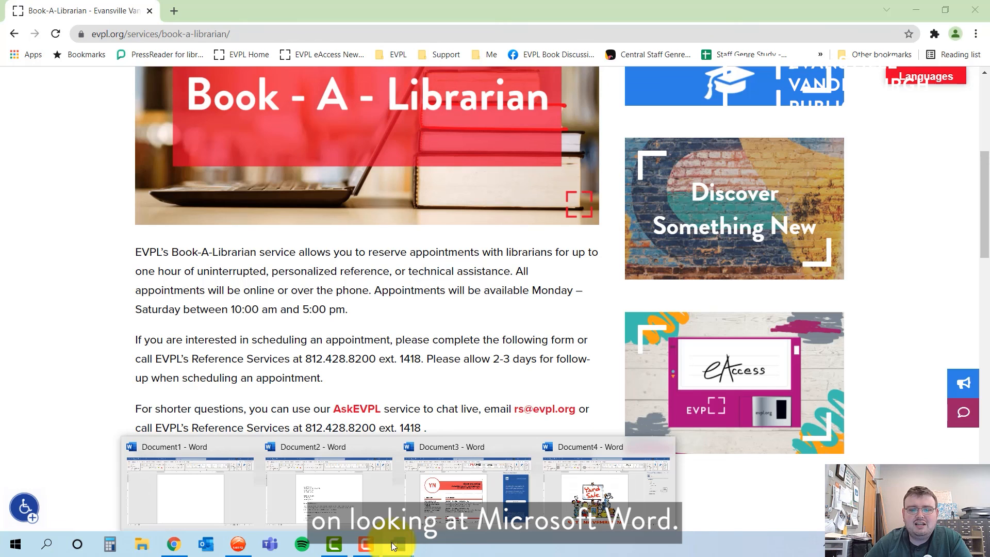
pyautogui.click(353, 502)
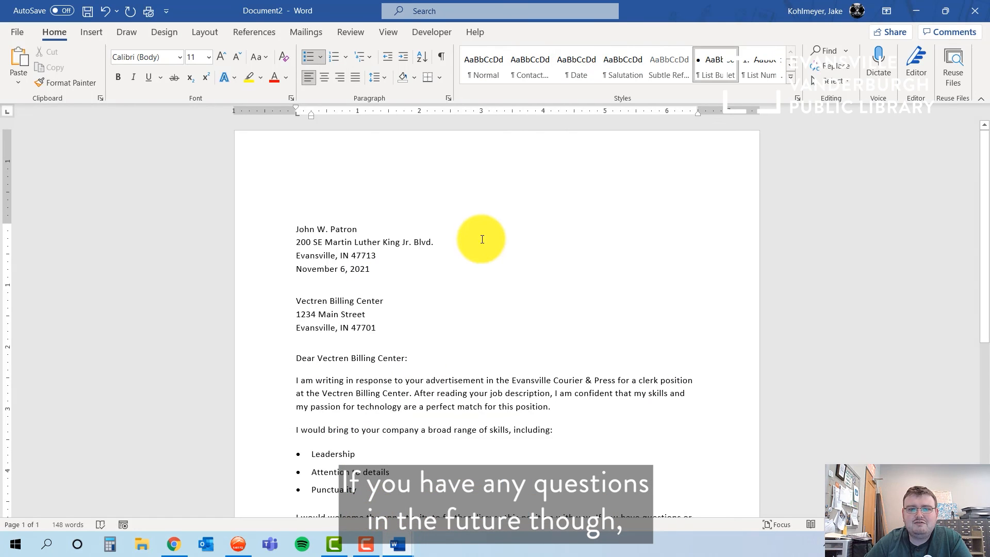